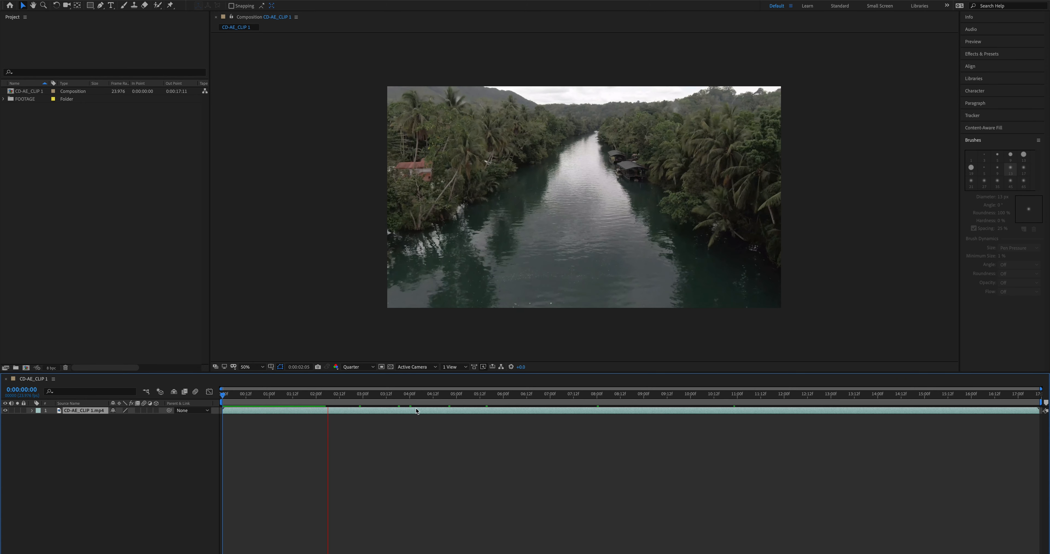
# Preview the CD-AE_CLIP 1 composition from 0:00:06:15 and display the playback info to check its frame rate.
pyautogui.click(532, 395)
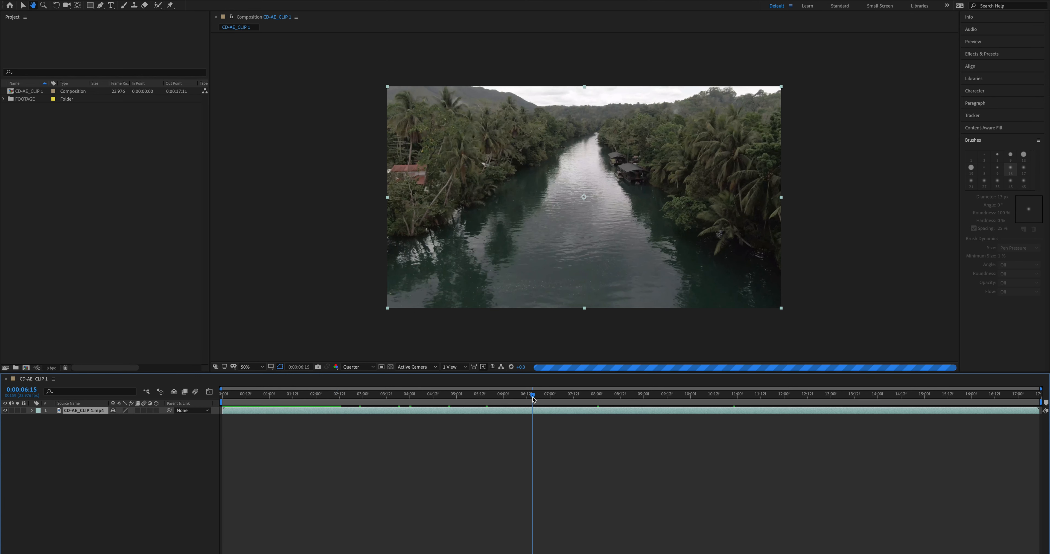
pyautogui.press('space')
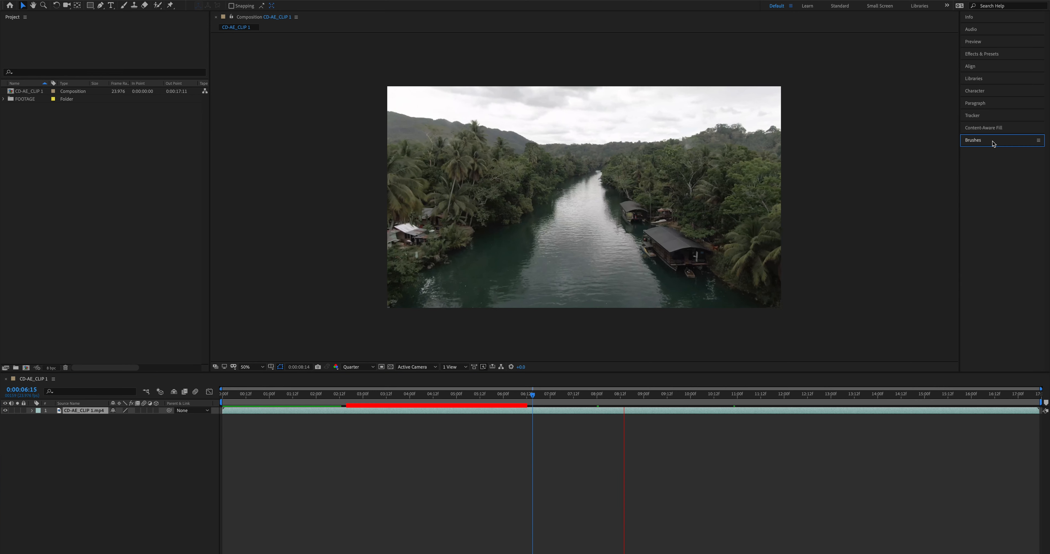
pyautogui.click(985, 16)
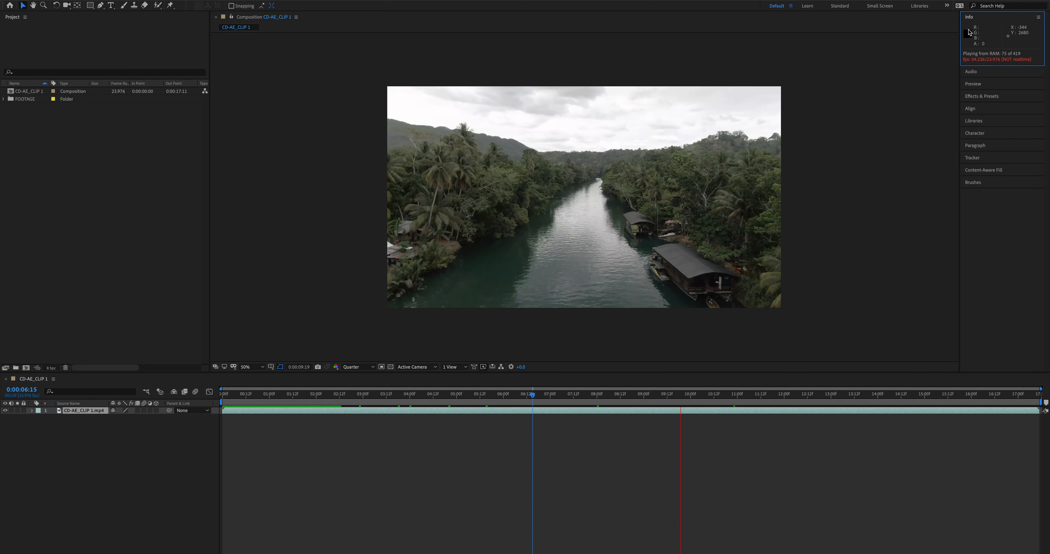
pyautogui.click(685, 443)
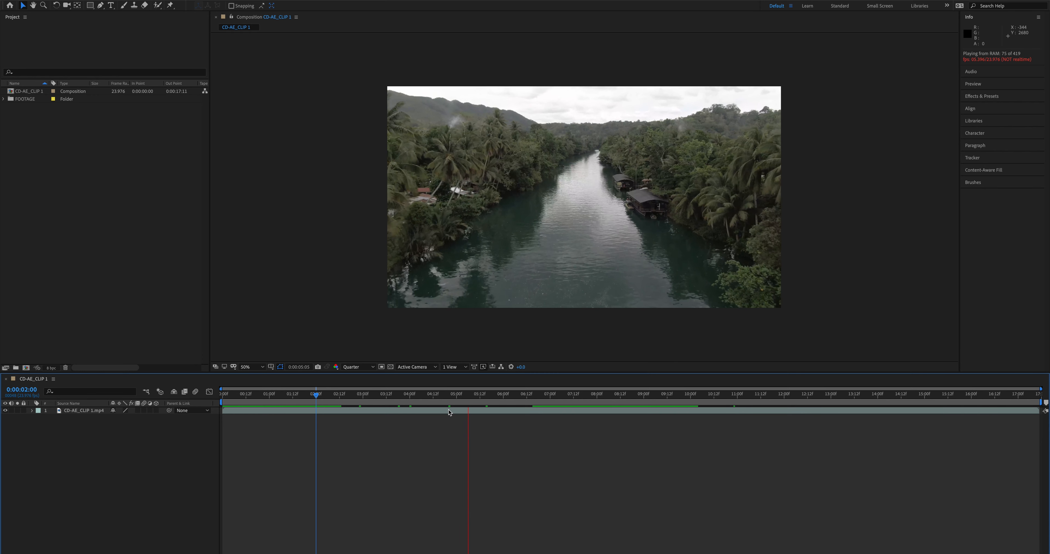
pyautogui.press('space')
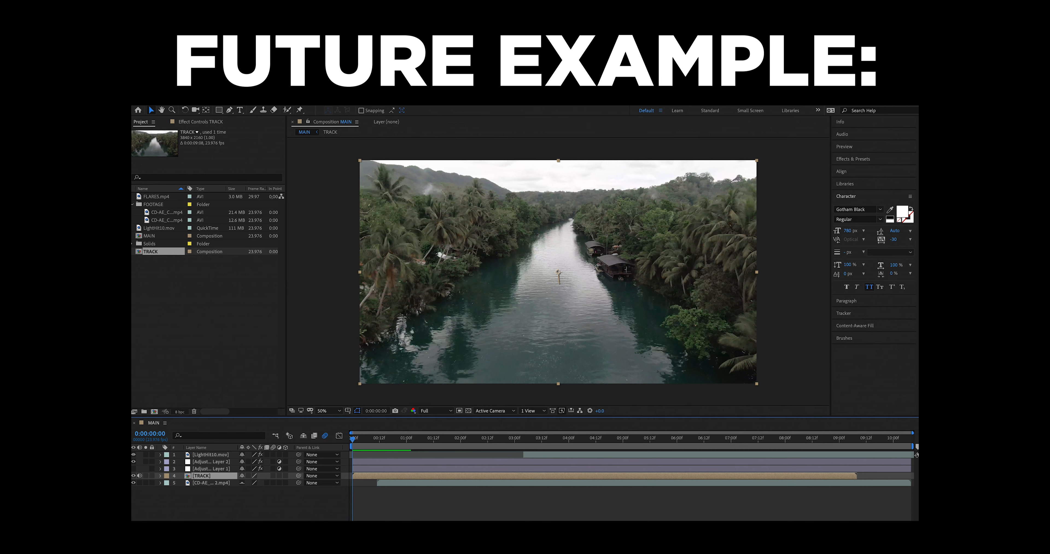
# Render the MAIN composition to RENDER FINAL.mov through the render queue and place the rendered file as MAIN's top layer.
pyautogui.click(198, 110)
pyautogui.moveTo(260, 233)
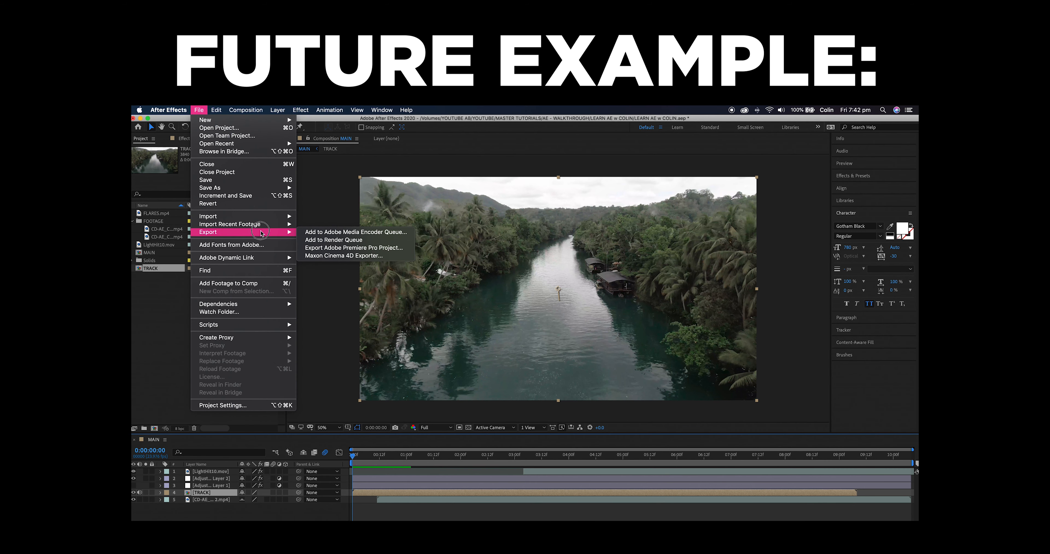
pyautogui.click(376, 241)
pyautogui.click(330, 494)
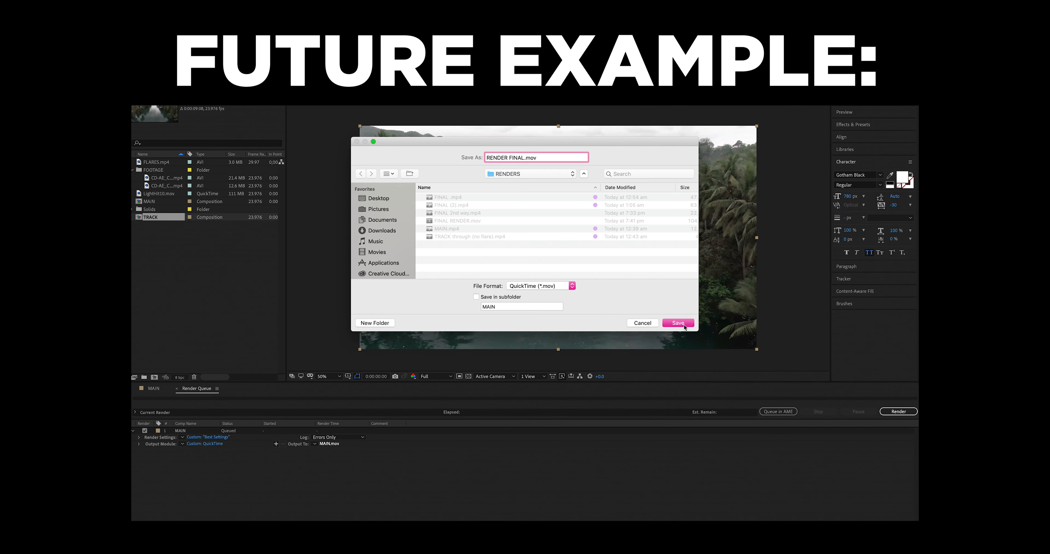
pyautogui.click(682, 325)
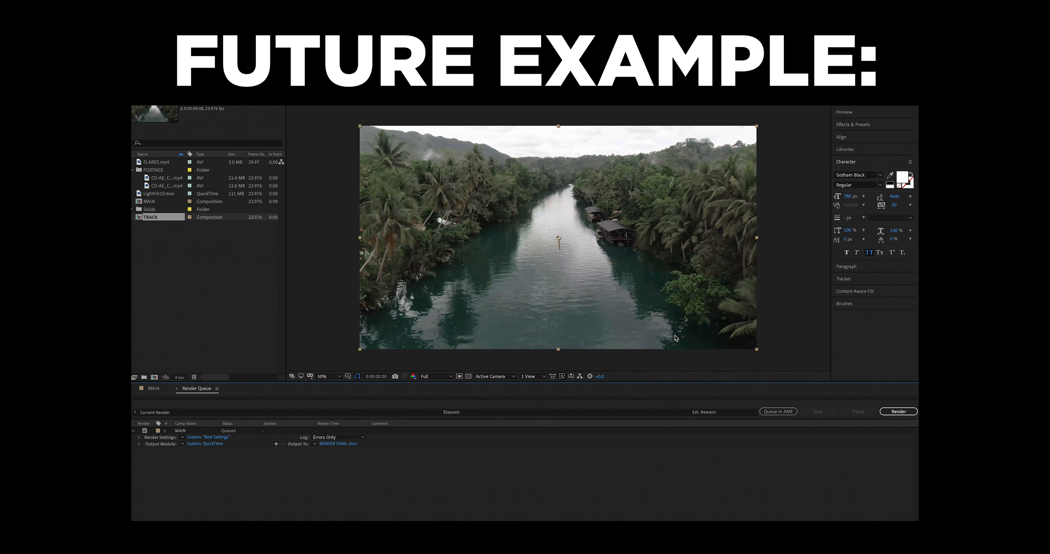
pyautogui.click(898, 411)
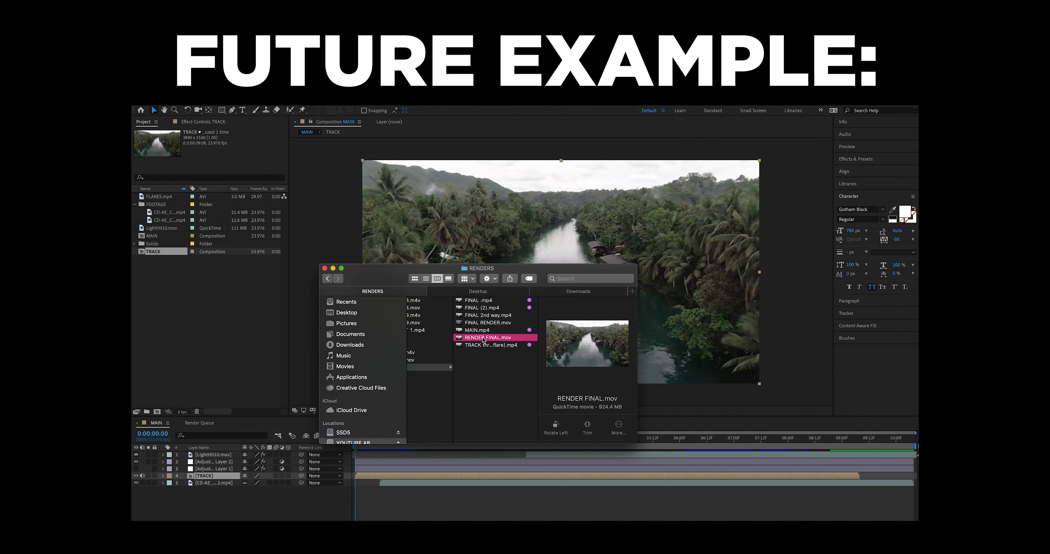
pyautogui.moveTo(484, 340); pyautogui.dragTo(370, 473)
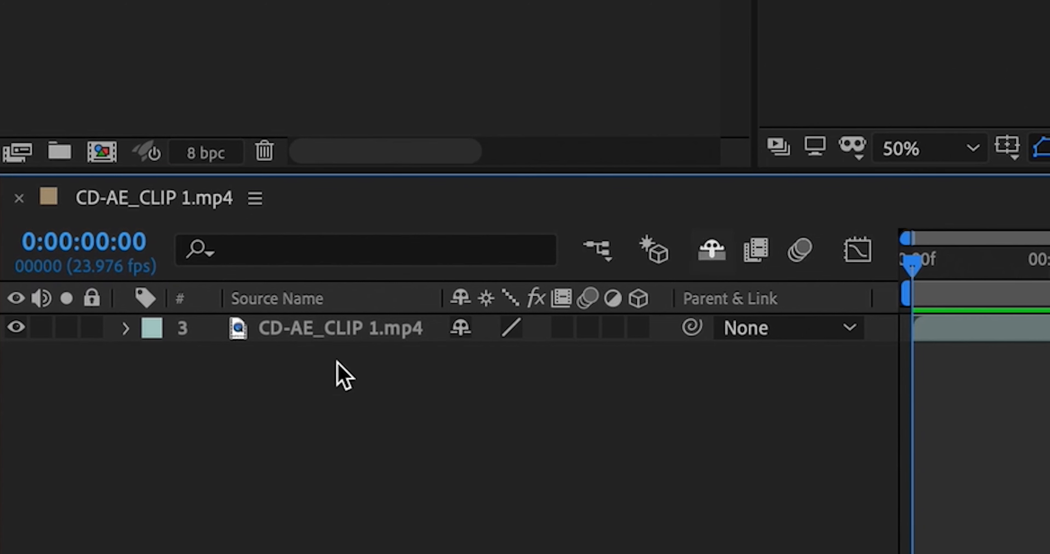
pyautogui.click(337, 330)
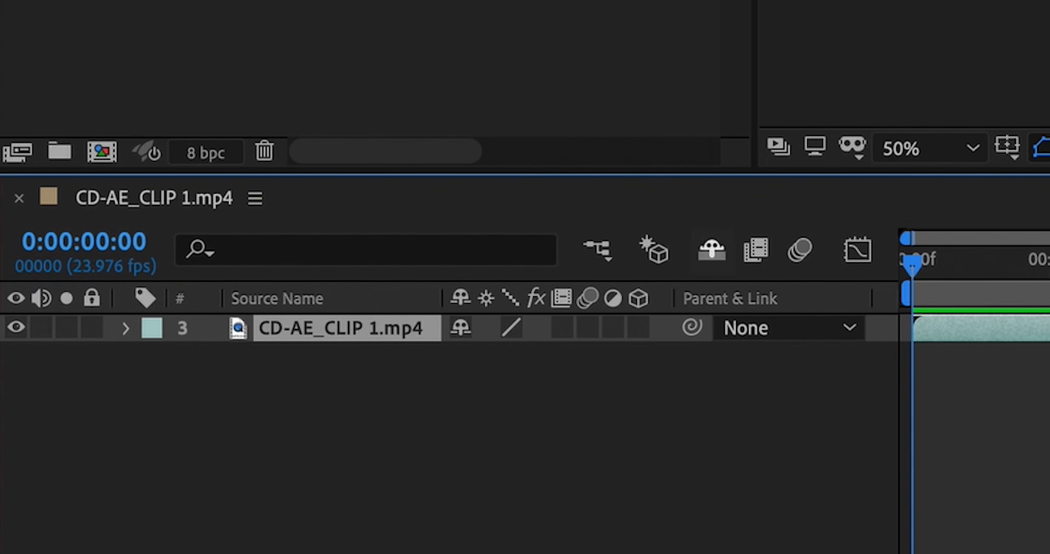
# Disable refreshing of the composition view.
pyautogui.press('super+shift+a')
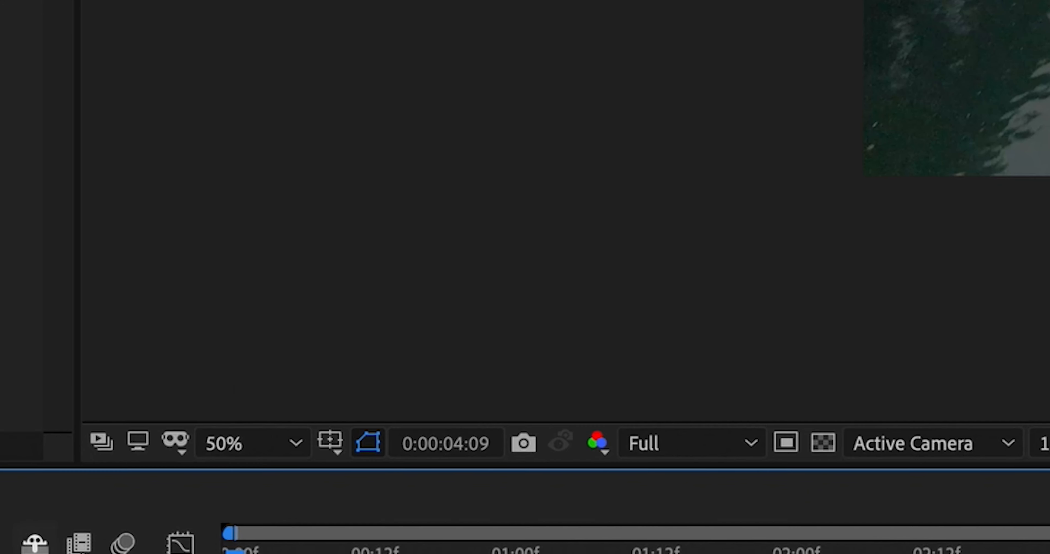
pyautogui.press('capslock')
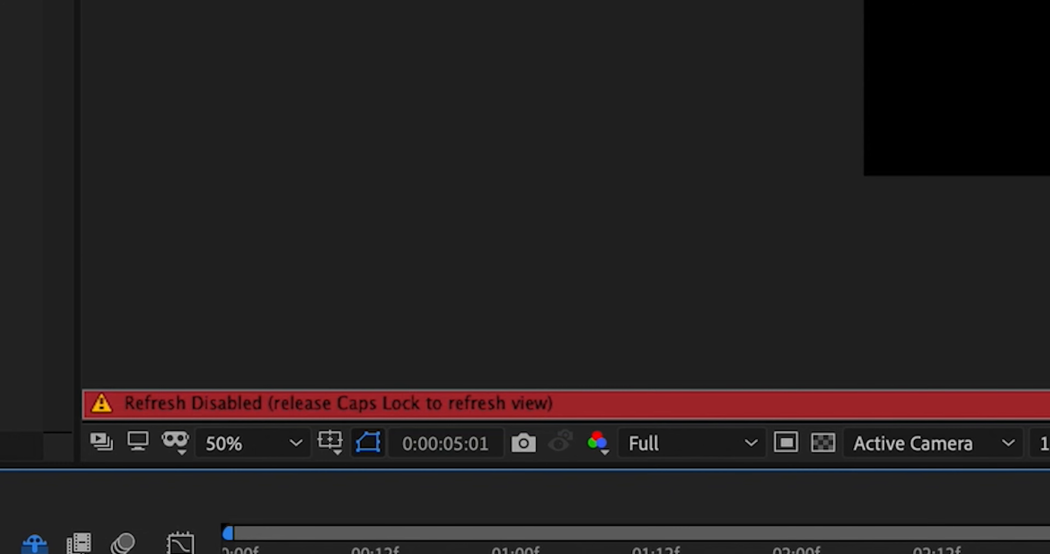
# Preview the CD-AE_CLIP 1 composition, returning the playhead to the start and playing it from there.
pyautogui.press('space')
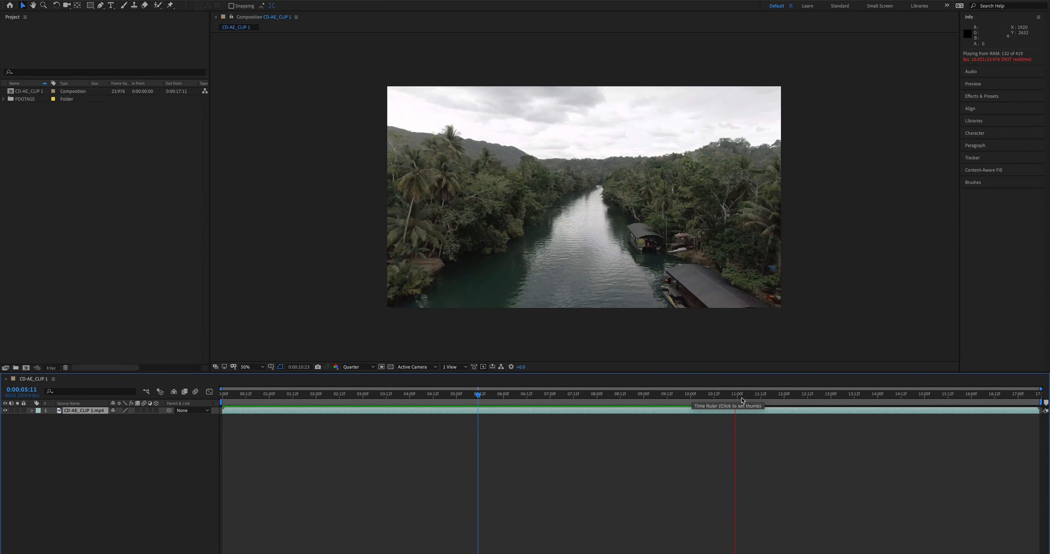
pyautogui.click(218, 399)
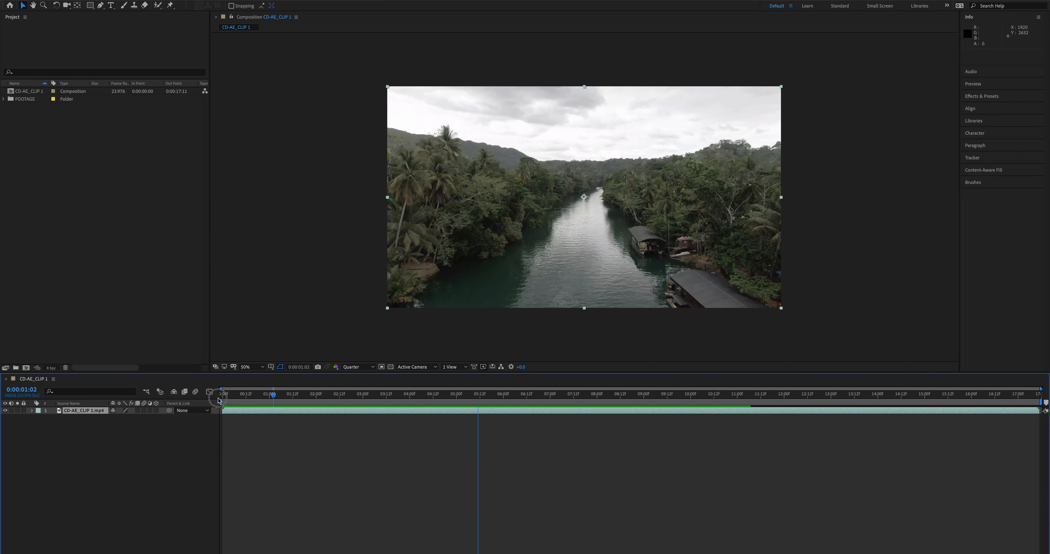
pyautogui.press('space')
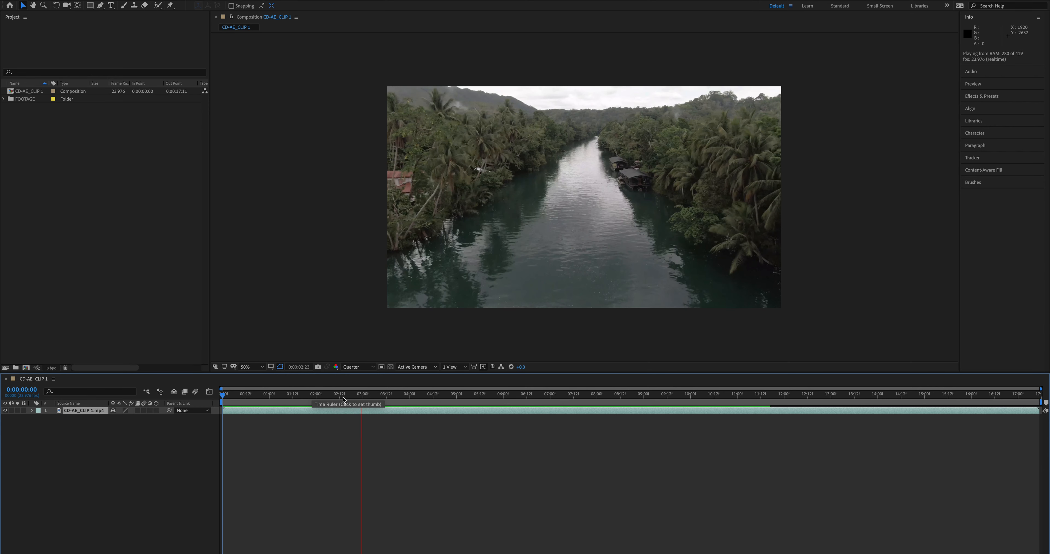
# Trim the start of CD-AE_CLIP 1.mp4 at 0:00:02:10 and move the trimmed layer to the beginning of the timeline.
pyautogui.click(336, 395)
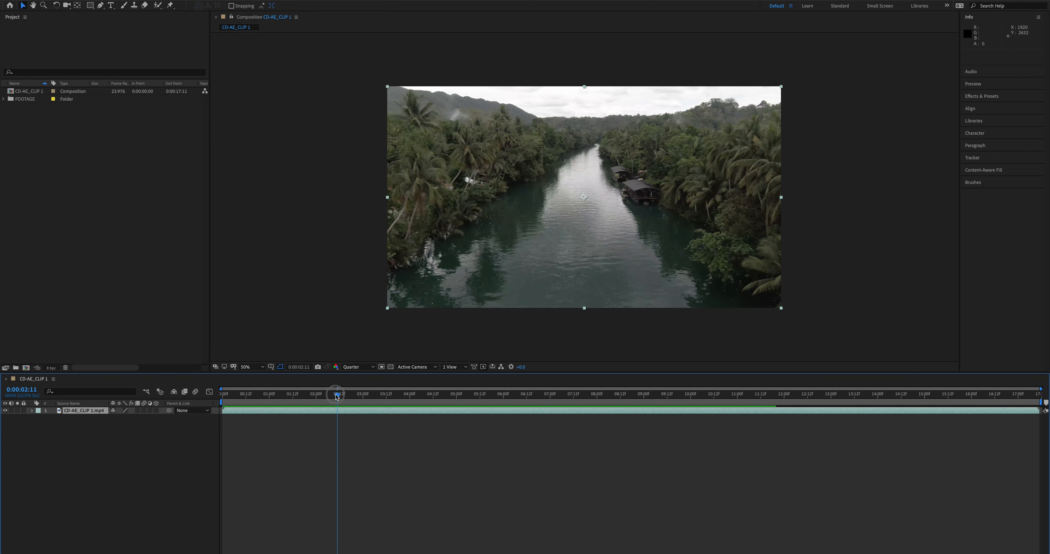
pyautogui.click(341, 411)
pyautogui.hotkey('alt', '[')
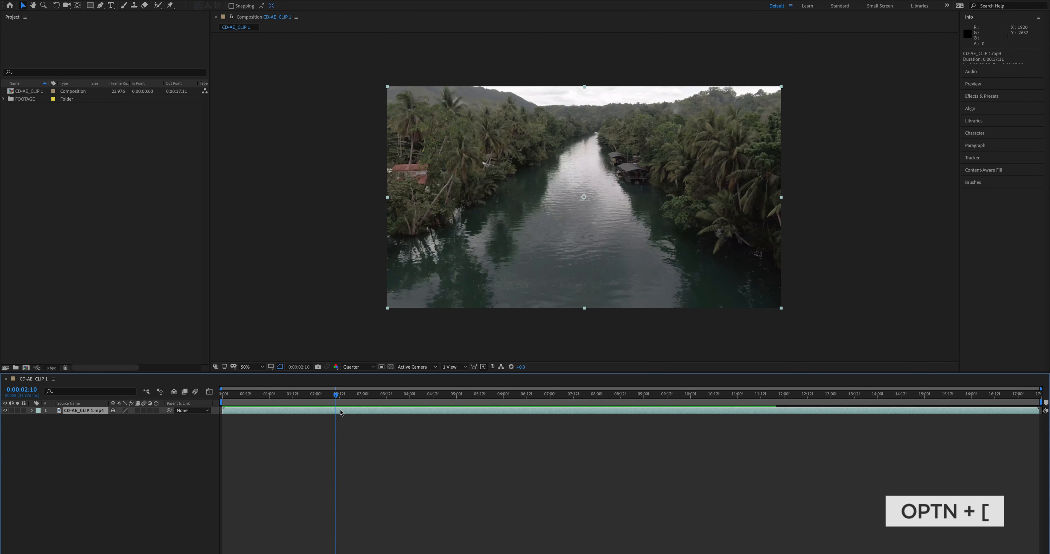
pyautogui.hotkey('alt', '[')
pyautogui.moveTo(342, 412); pyautogui.dragTo(231, 413)
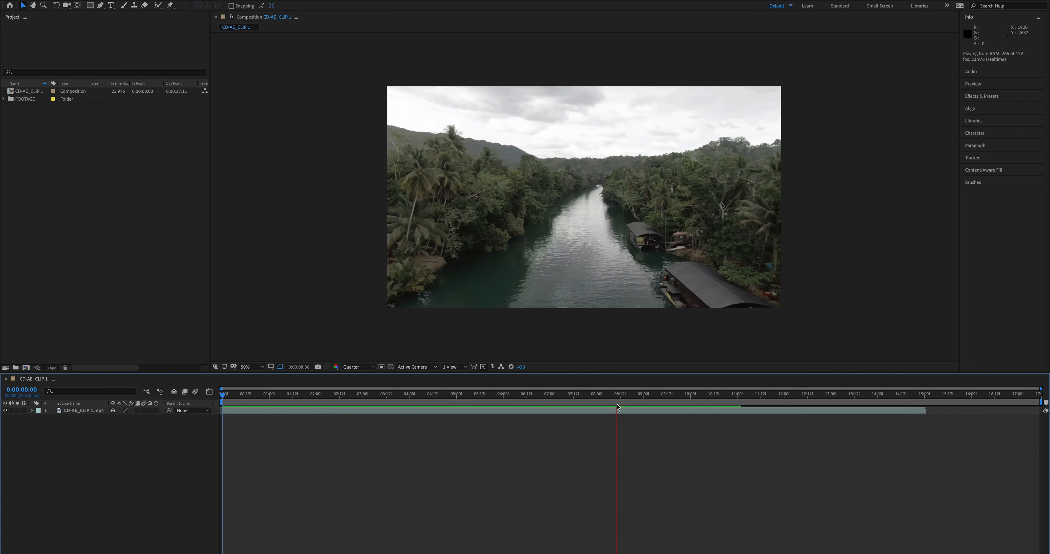
# Trim the end of the CD-AE_CLIP 1.mp4 layer at 0:00:11:00.
pyautogui.click(737, 399)
pyautogui.click(740, 412)
pyautogui.hotkey('alt', ']')
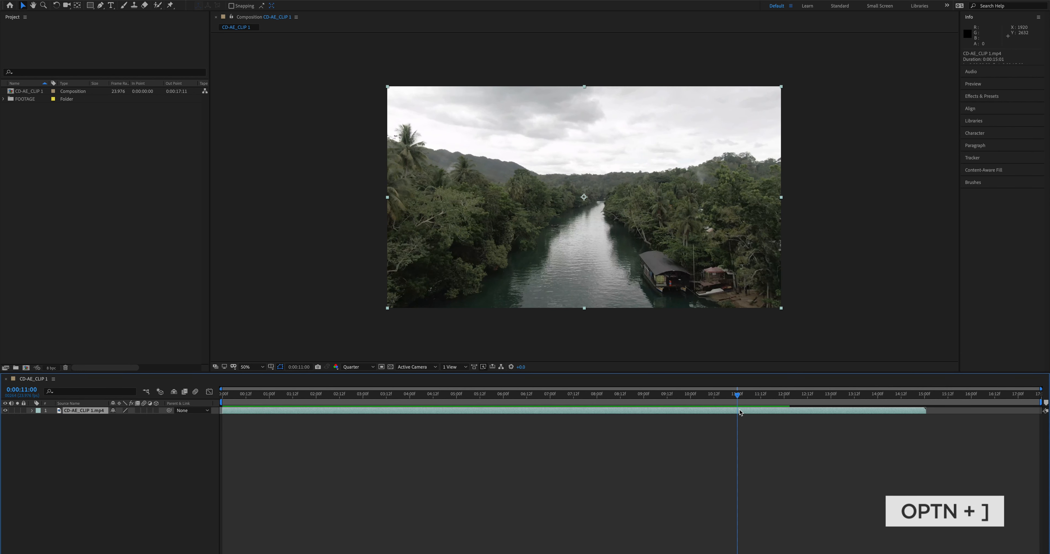
# Trim the start of CD-AE_CLIP 1.mp4 again at 0:00:01:17 and shift the layer back to the beginning of the timeline.
pyautogui.press('space')
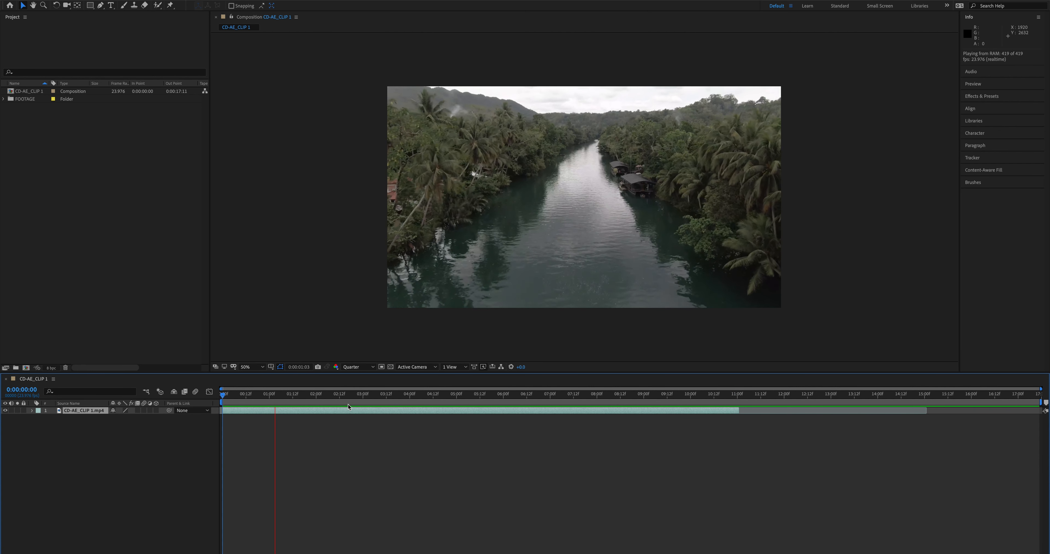
pyautogui.press('space')
pyautogui.hotkey('alt', '[')
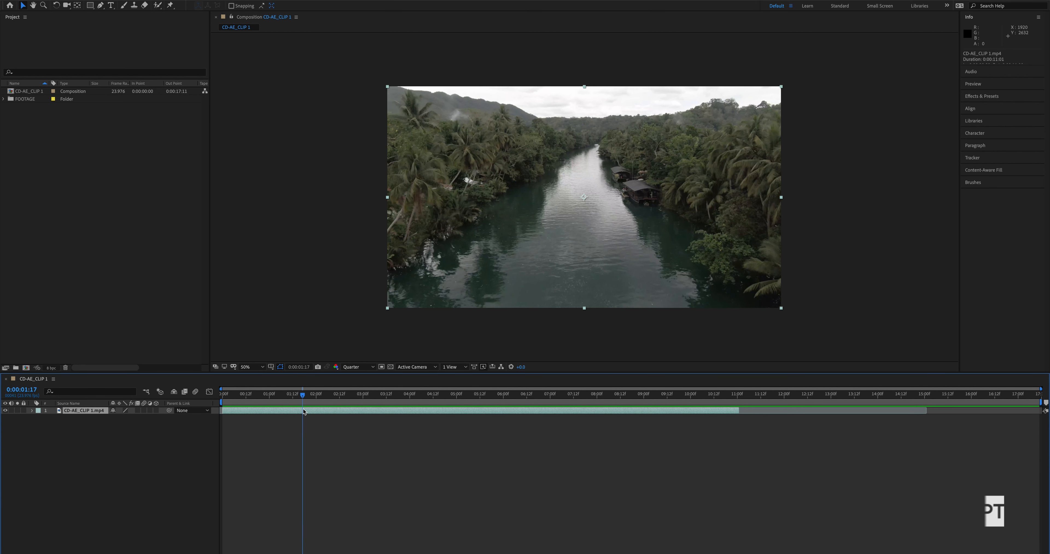
pyautogui.moveTo(309, 411); pyautogui.dragTo(229, 414)
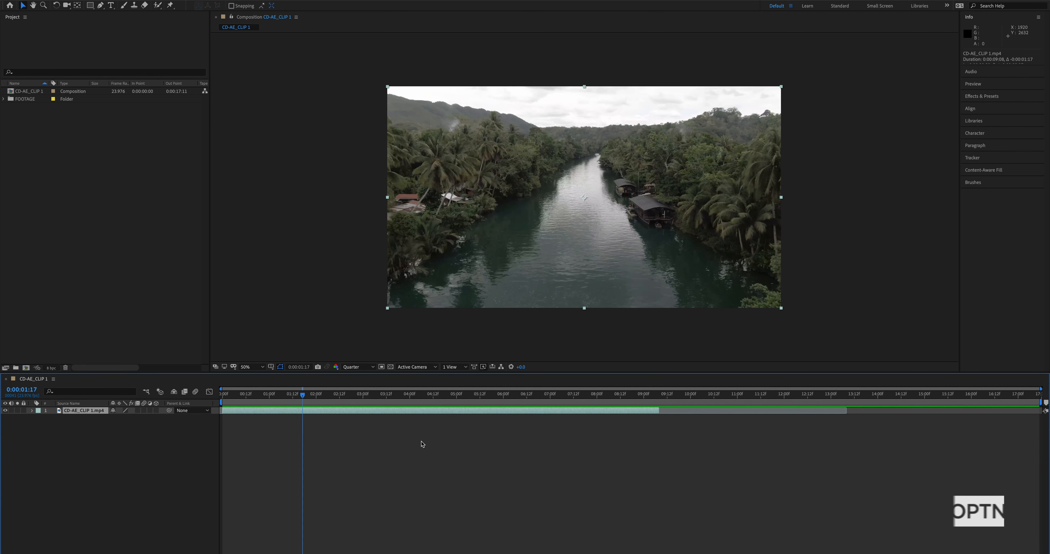
# Scrub to 0:00:08:22 and select the CD-AE_CLIP 1.mp4 layer to view the footage near its end.
pyautogui.click(422, 445)
pyautogui.moveTo(469, 394); pyautogui.dragTo(639, 395)
pyautogui.click(640, 412)
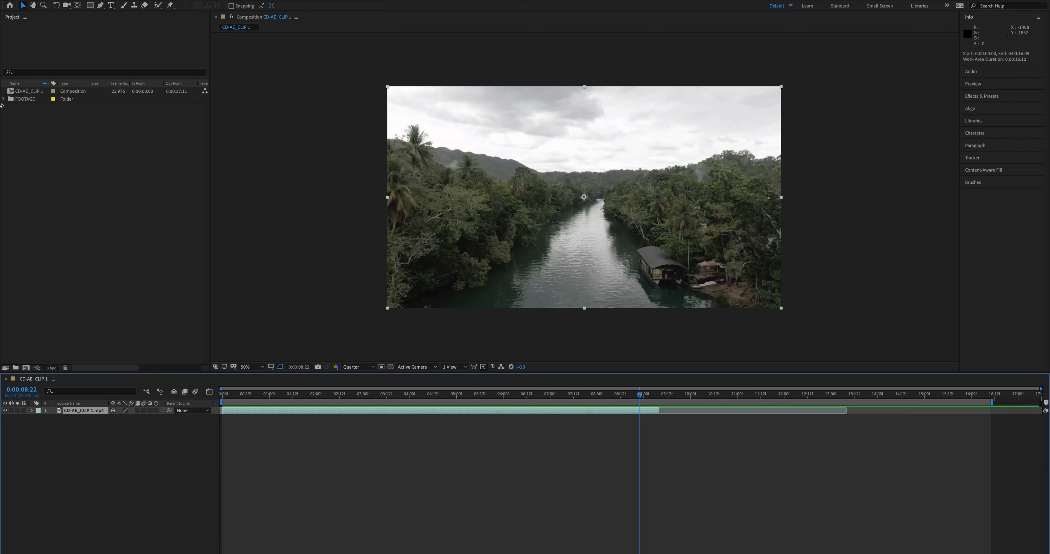
# Add CD-AE_CLIP 2.mp4 from the FOOTAGE folder below CD-AE_CLIP 1.mp4, muted and soloed, and preview it.
pyautogui.click(3, 99)
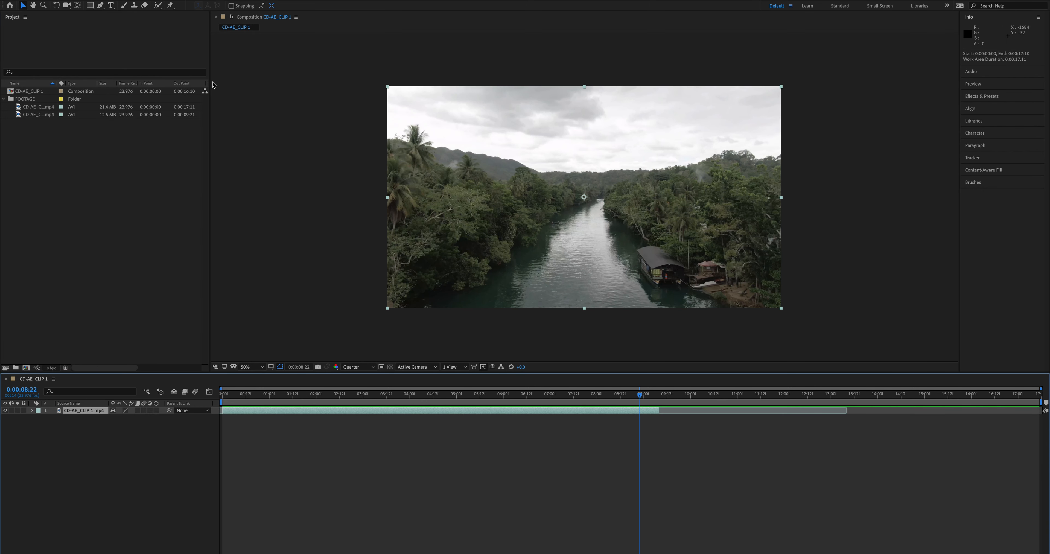
pyautogui.moveTo(39, 115); pyautogui.dragTo(195, 394)
pyautogui.click(12, 417)
pyautogui.click(17, 417)
pyautogui.press('space')
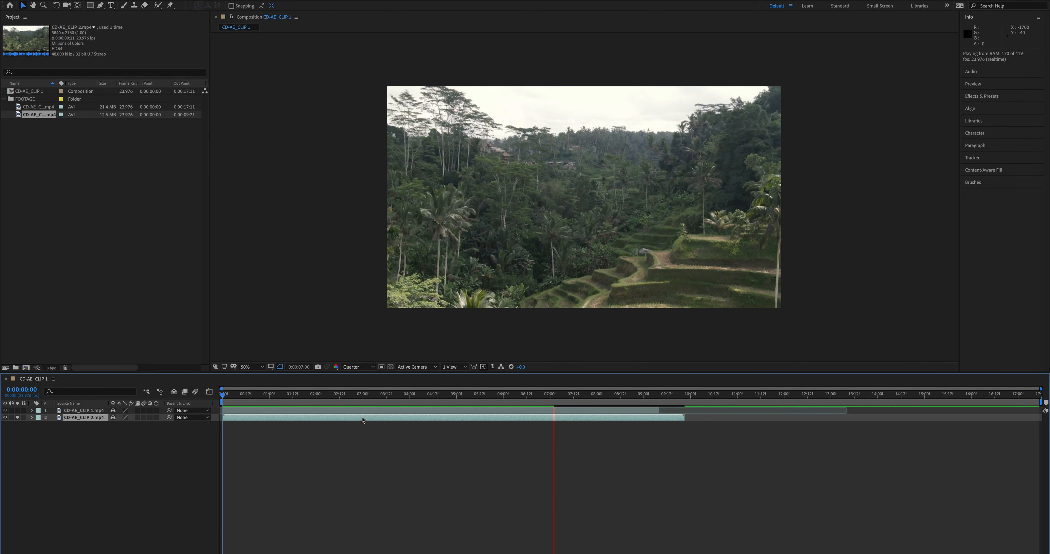
# Trim CD-AE_CLIP 2.mp4 at both ends to a duration of 0:00:06:02 and move it to the start of the timeline.
pyautogui.click(354, 395)
pyautogui.moveTo(222, 418); pyautogui.dragTo(562, 417)
pyautogui.moveTo(563, 396); pyautogui.dragTo(815, 403)
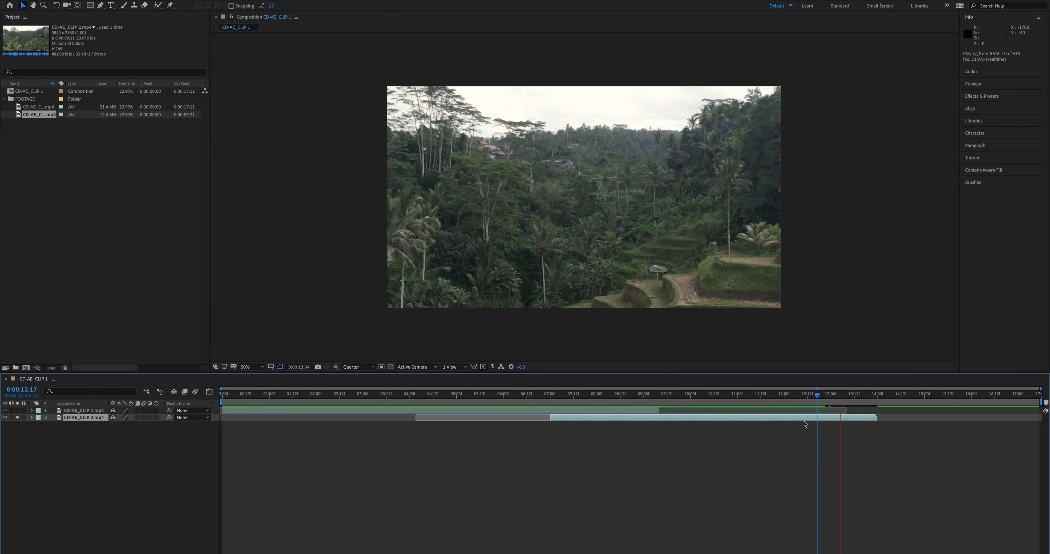
pyautogui.moveTo(876, 417); pyautogui.dragTo(834, 421)
pyautogui.moveTo(769, 418); pyautogui.dragTo(482, 417)
pyautogui.moveTo(466, 395); pyautogui.dragTo(162, 390)
# Mark the CD-AE_CLIP 2.mp4 layer as shy, hide shy layers in the timeline, and select CD-AE_CLIP 1.mp4.
pyautogui.click(110, 419)
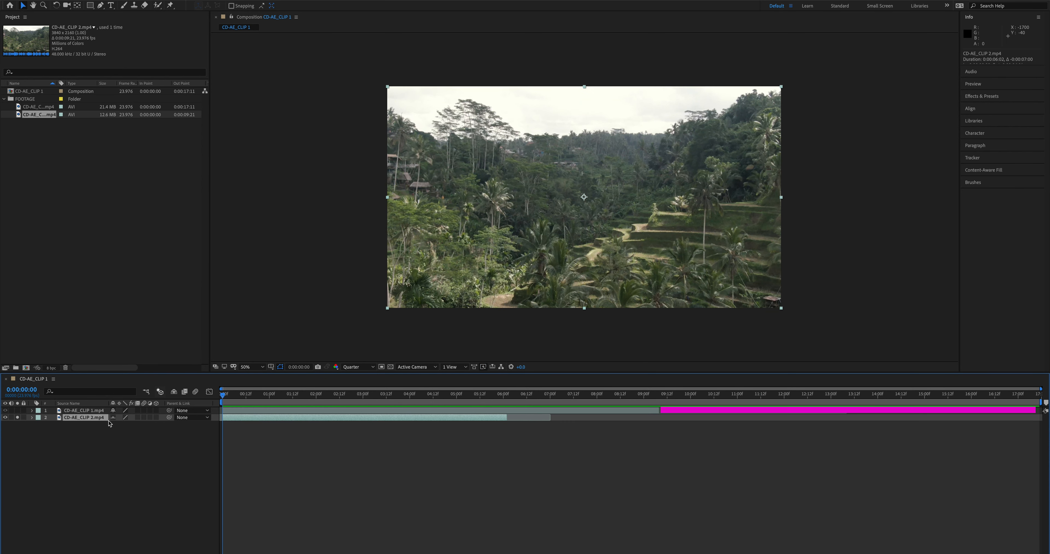
pyautogui.click(174, 392)
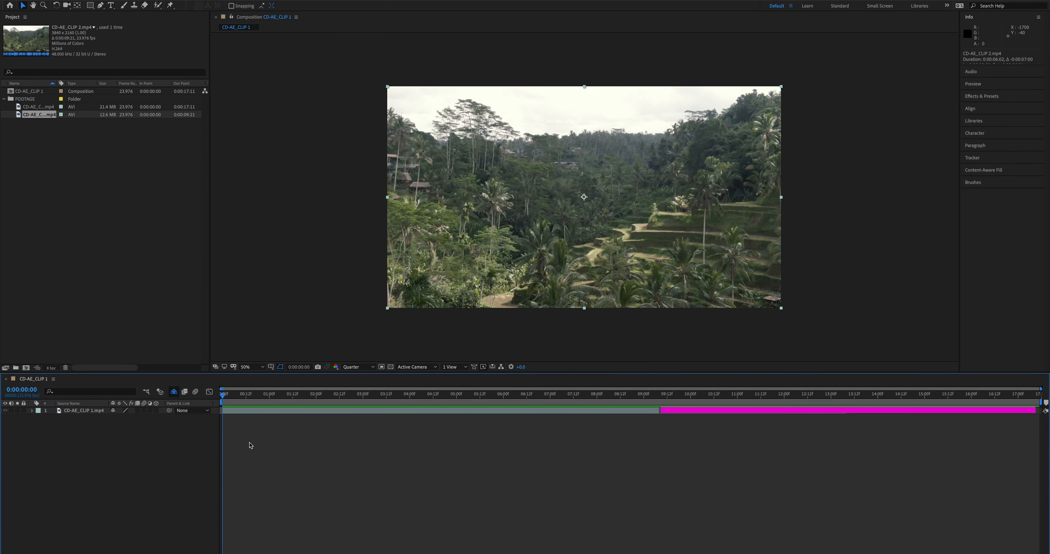
pyautogui.click(242, 410)
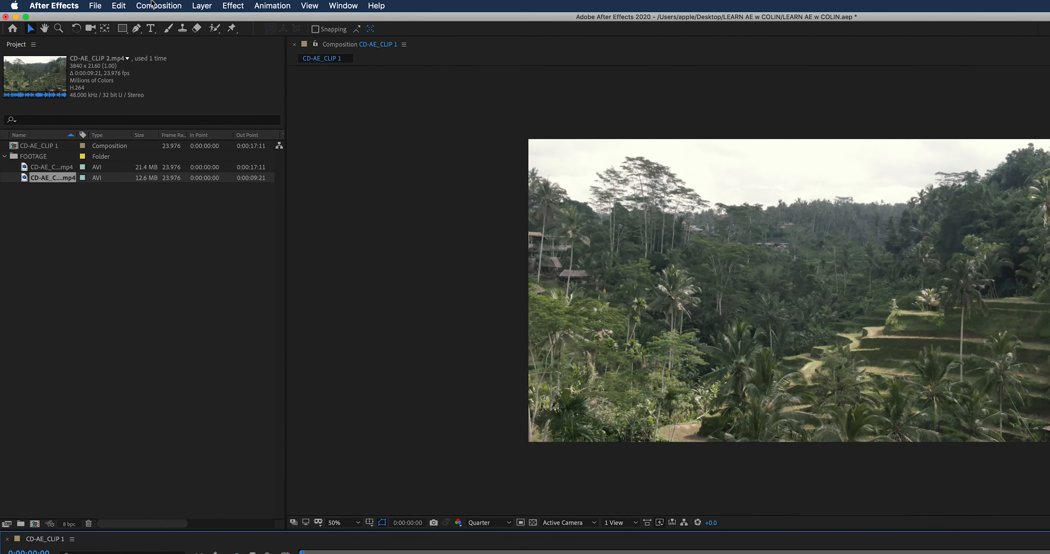
# End the work area at 0:00:09:07, where CD-AE_CLIP 1.mp4 ends, and trim the composition to the work area.
pyautogui.click(116, 3)
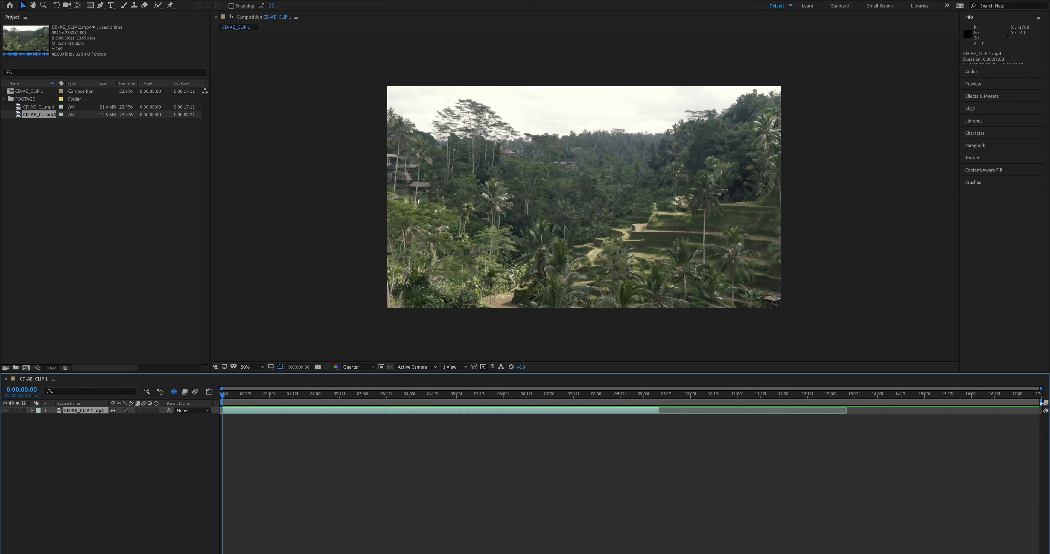
pyautogui.moveTo(1041, 403); pyautogui.dragTo(660, 402)
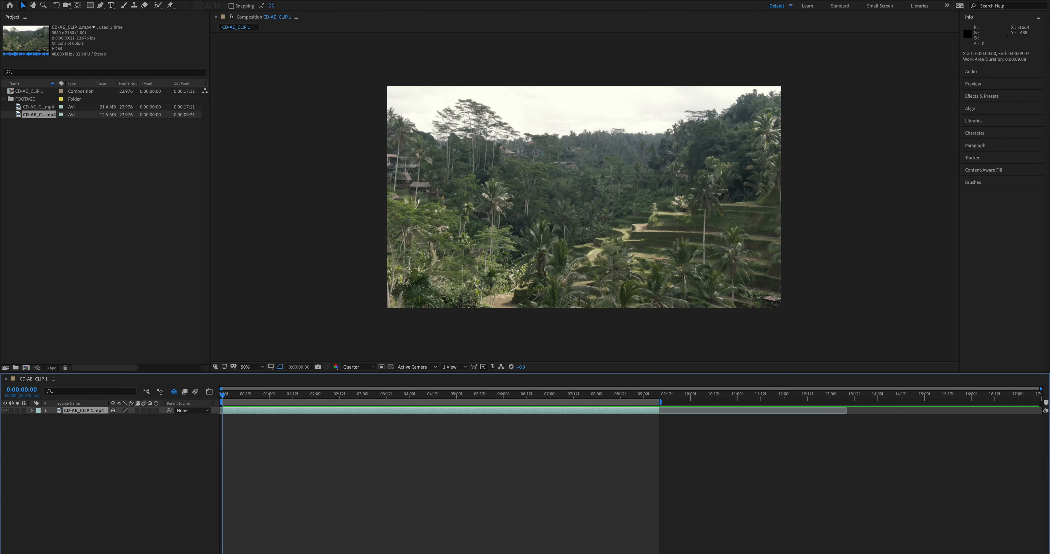
pyautogui.click(117, 5)
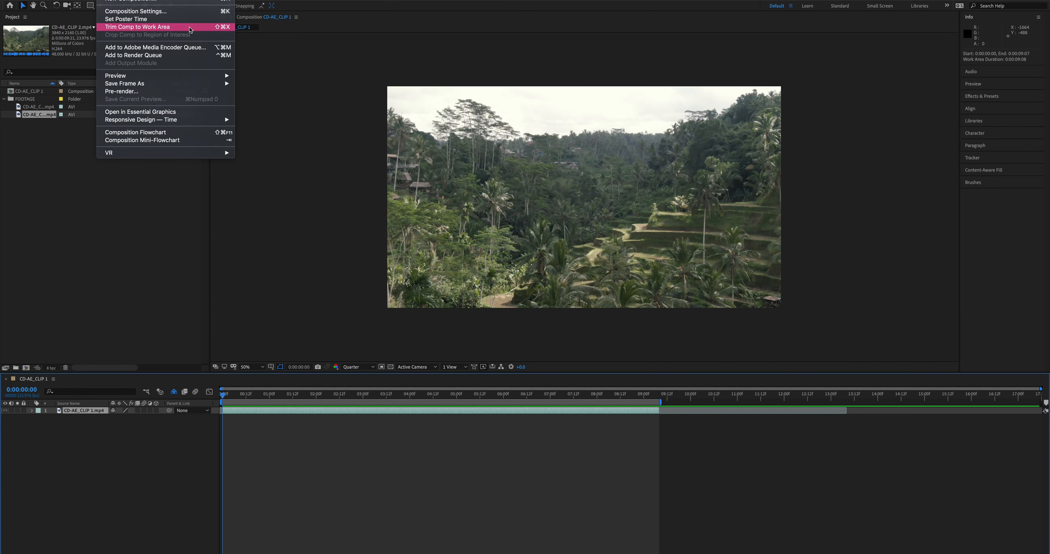
pyautogui.click(338, 84)
pyautogui.click(615, 423)
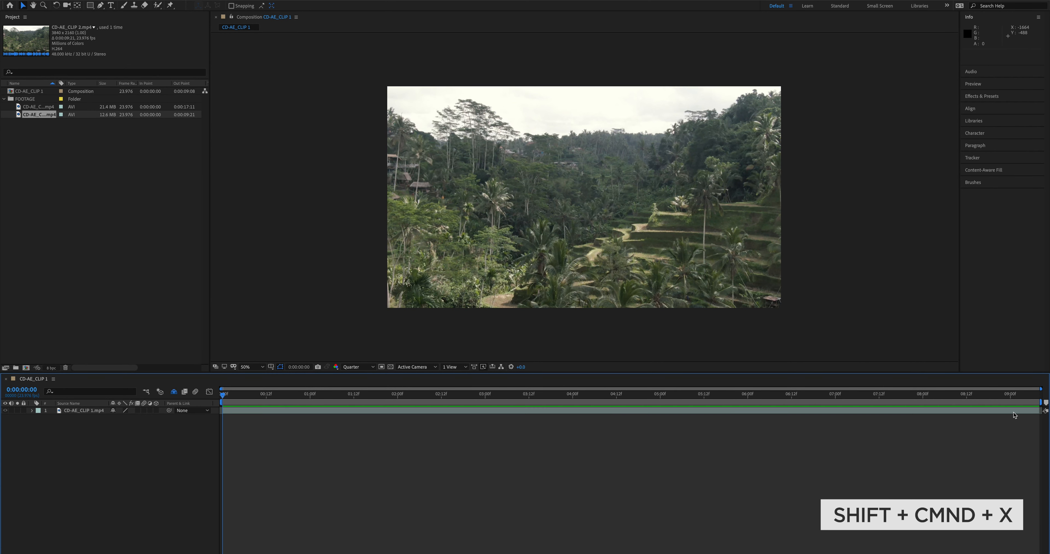
# Scrub around the end of the trimmed CD-AE_CLIP 1 composition to check its new length.
pyautogui.click(1040, 394)
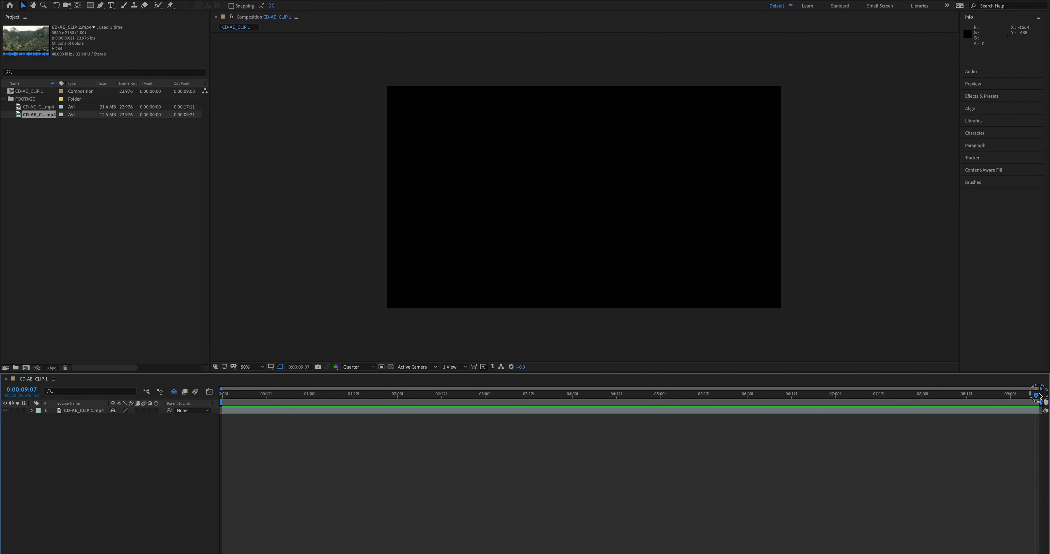
pyautogui.press('space')
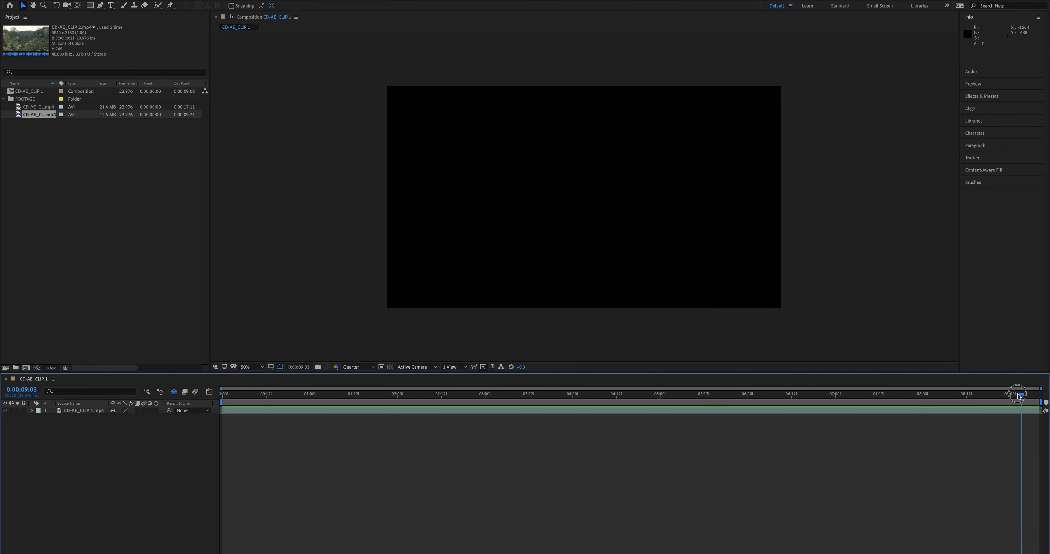
# Preview the trimmed composition from its start, then zoom the timeline in to single frames and back out to its full length.
pyautogui.press('space')
pyautogui.press('Home')
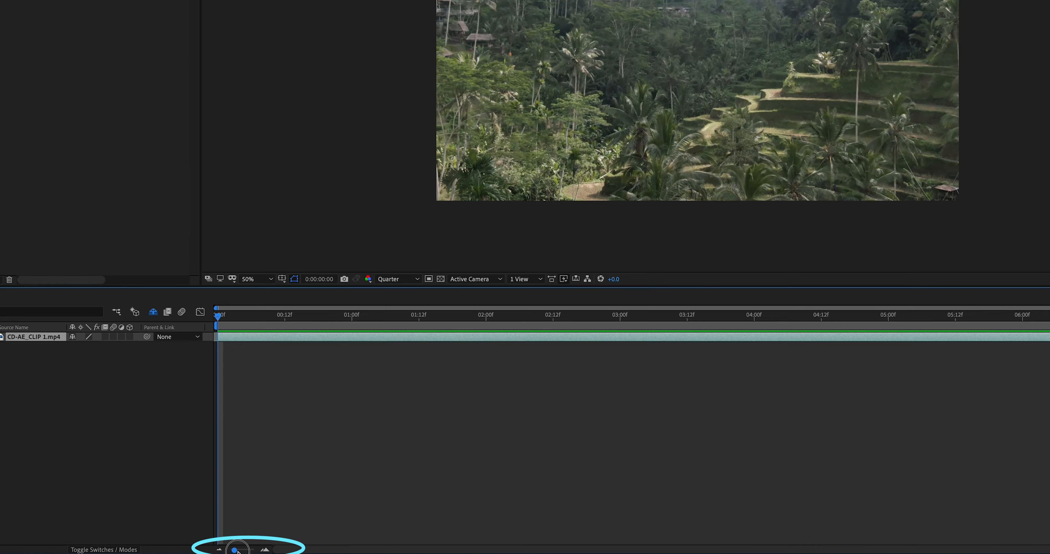
pyautogui.moveTo(234, 552)
pyautogui.mouseDown()
pyautogui.moveTo(270, 552)
pyautogui.moveTo(207, 550)
pyautogui.moveTo(471, 553)
pyautogui.moveTo(218, 549)
pyautogui.mouseUp()
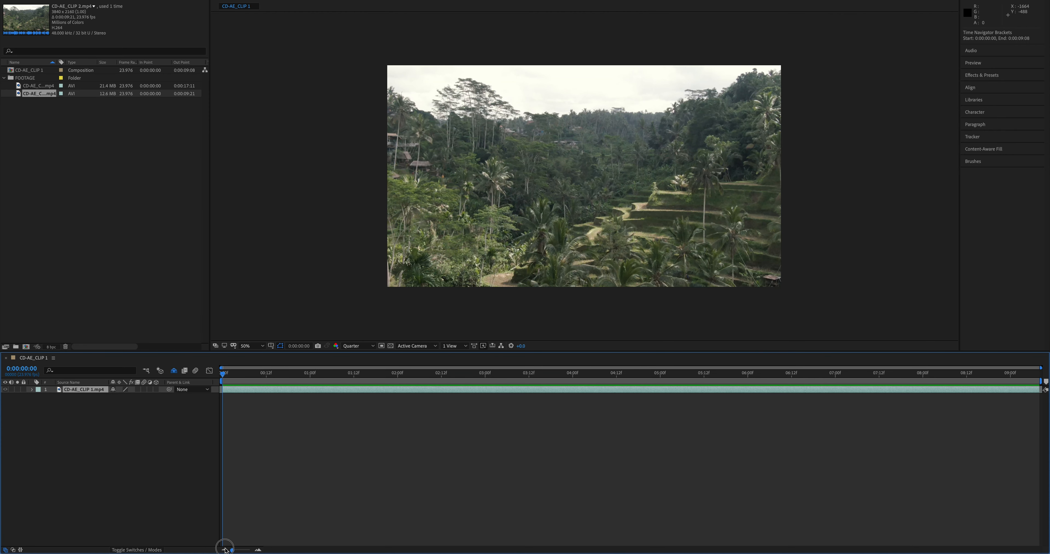
pyautogui.moveTo(225, 550); pyautogui.dragTo(265, 551)
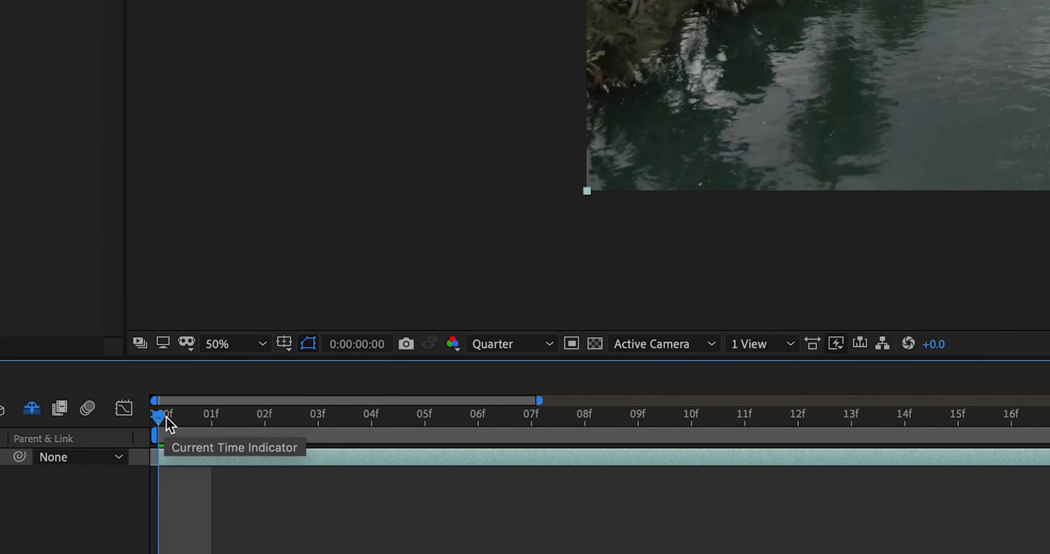
pyautogui.click(249, 375)
pyautogui.moveTo(231, 426); pyautogui.dragTo(1043, 401)
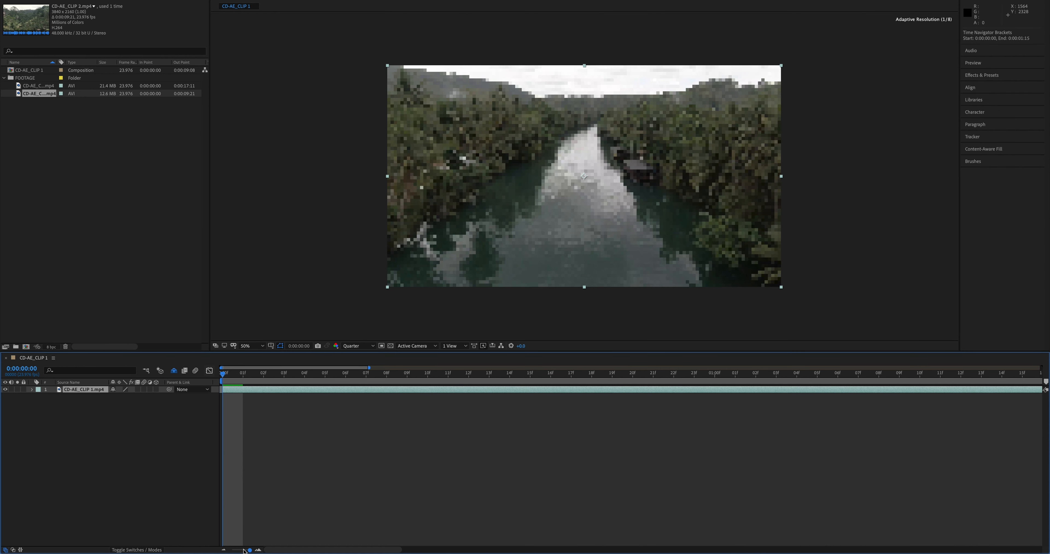
pyautogui.moveTo(249, 550); pyautogui.dragTo(225, 550)
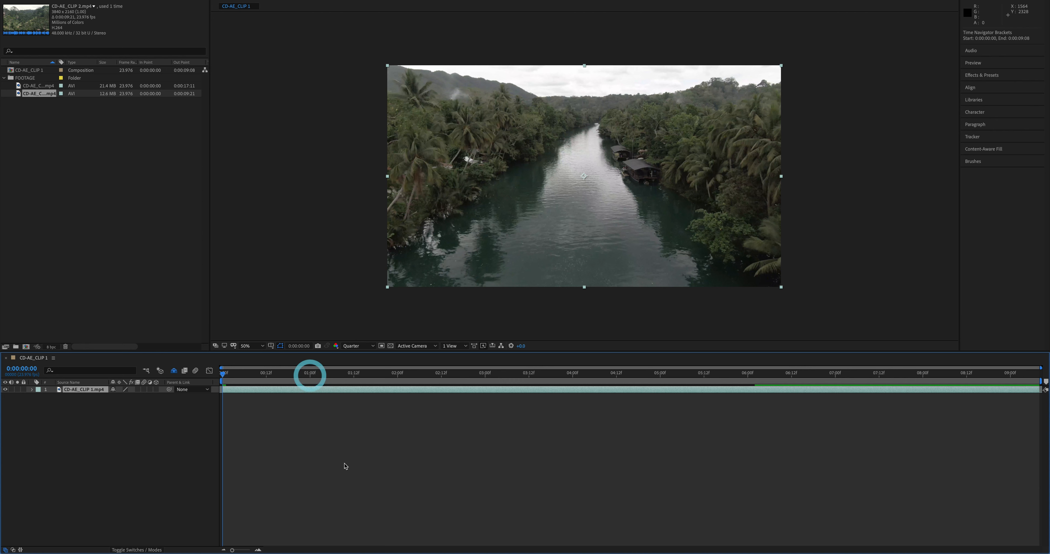
pyautogui.click(261, 467)
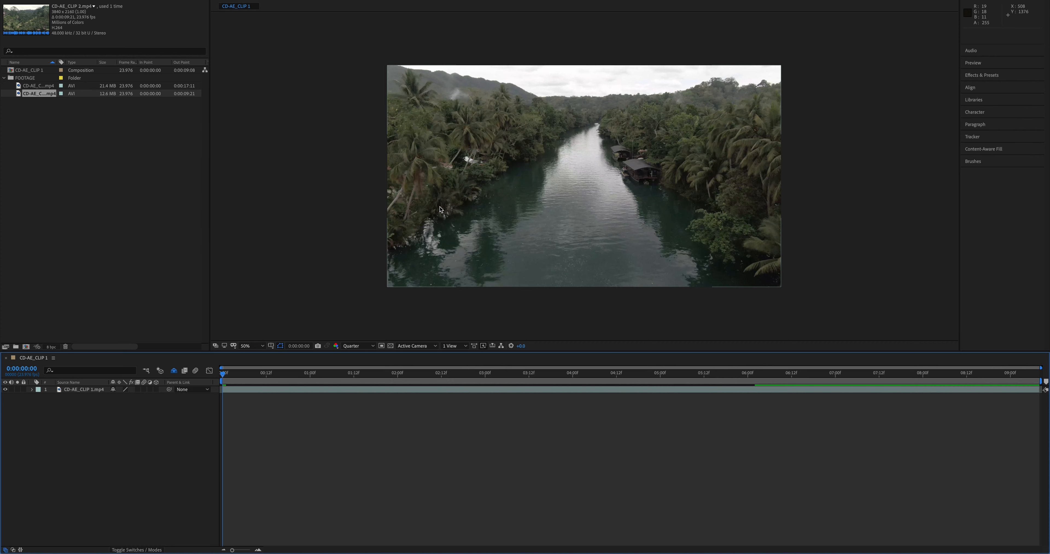
# Add a text box across the full width of the frame's upper part containing the title "VLOG #1".
pyautogui.press('t')
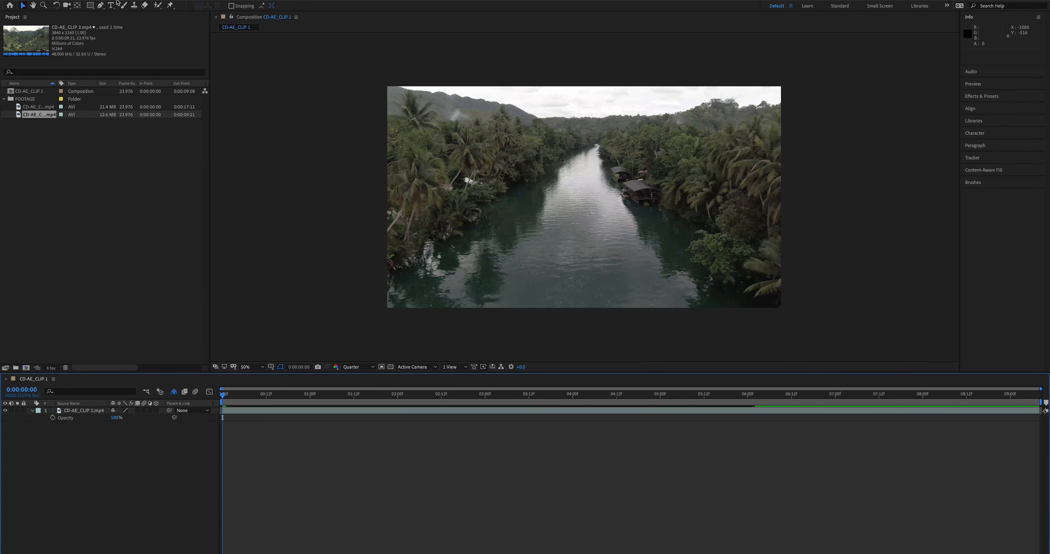
pyautogui.click(113, 5)
pyautogui.moveTo(388, 87); pyautogui.dragTo(780, 247)
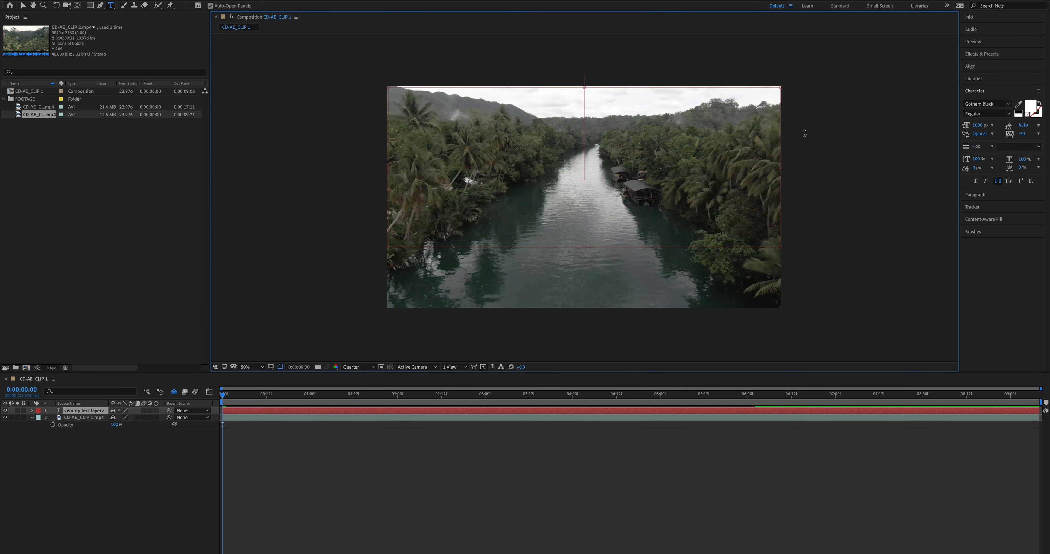
pyautogui.write('VLOG')
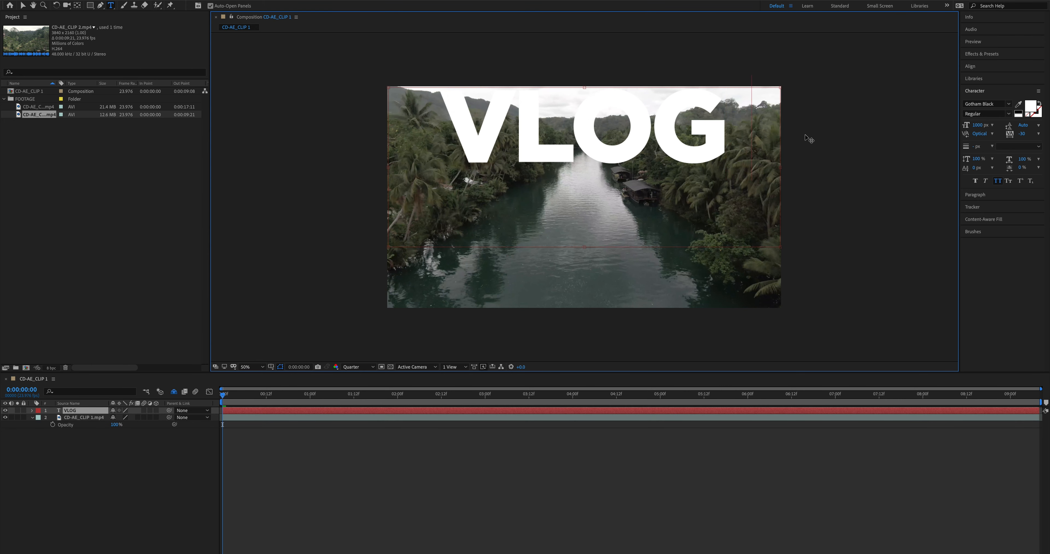
# Set the VLOG #1 title's font size to 840 px and centre it vertically in the composition.
pyautogui.hotkey('ctrl', 'a')
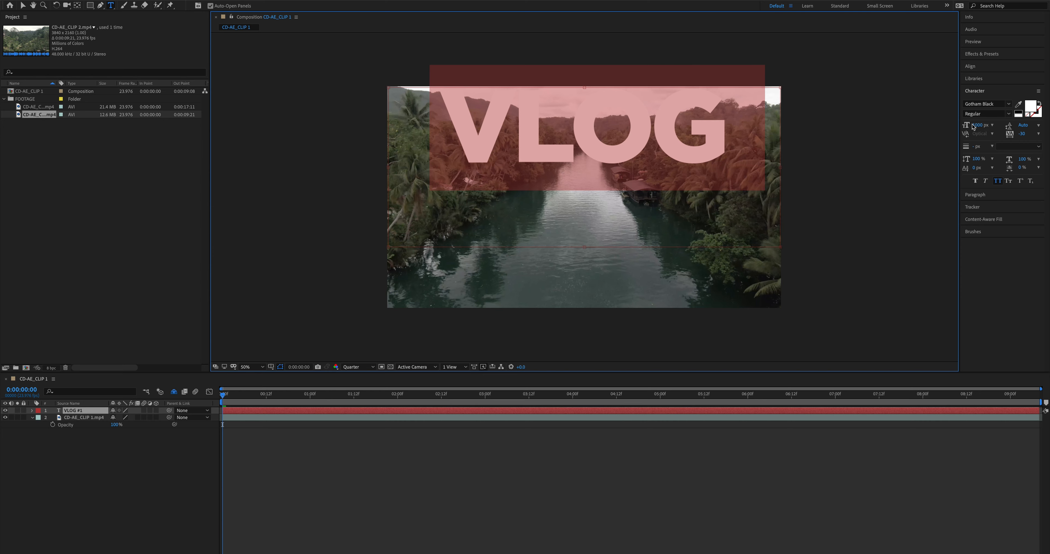
pyautogui.moveTo(980, 128); pyautogui.dragTo(855, 148)
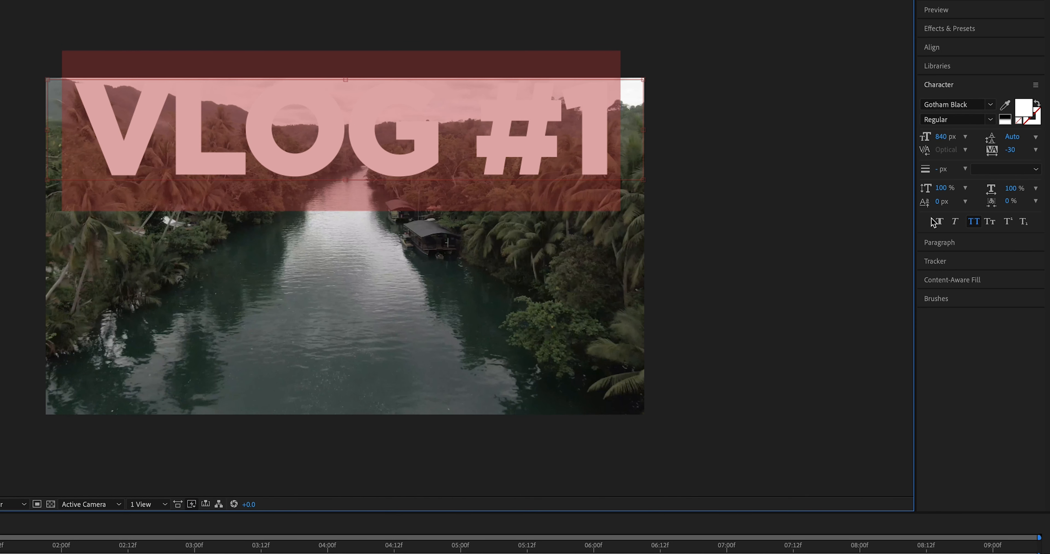
pyautogui.click(955, 49)
pyautogui.click(1015, 78)
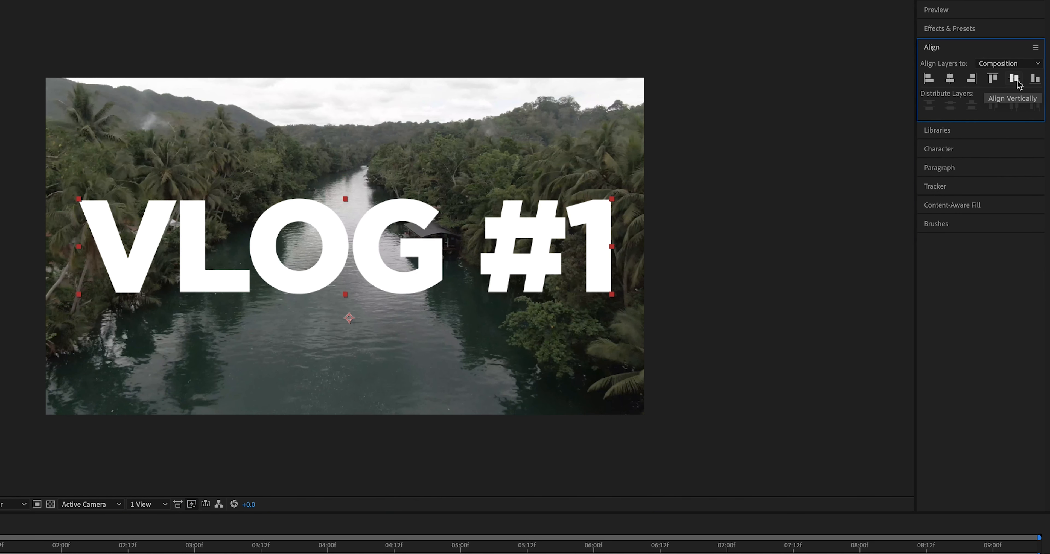
pyautogui.click(1026, 60)
pyautogui.click(981, 302)
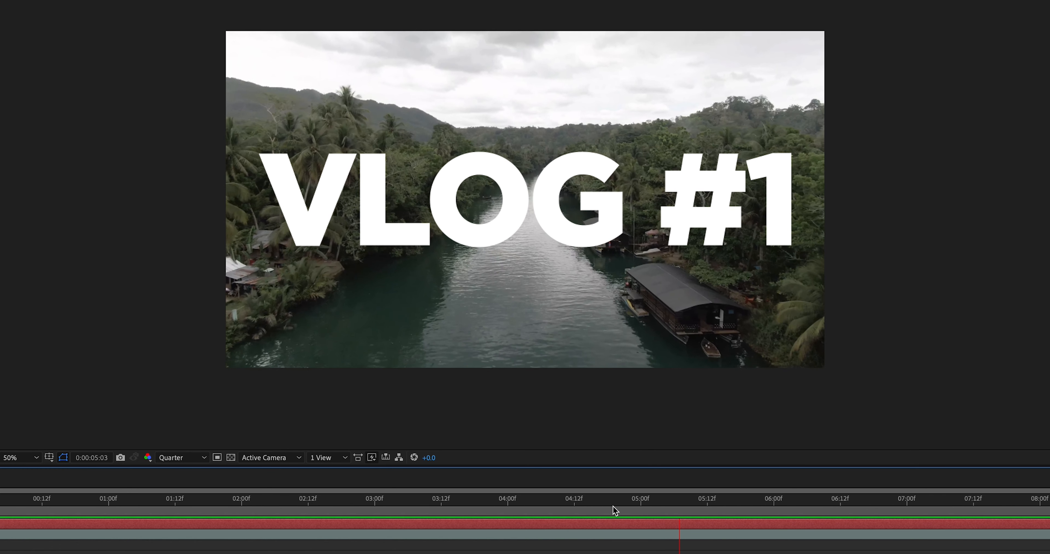
# Move the playhead to 0:00:01:07 and open the Effect Controls for the VLOG #1 layer.
pyautogui.click(6, 509)
pyautogui.click(151, 510)
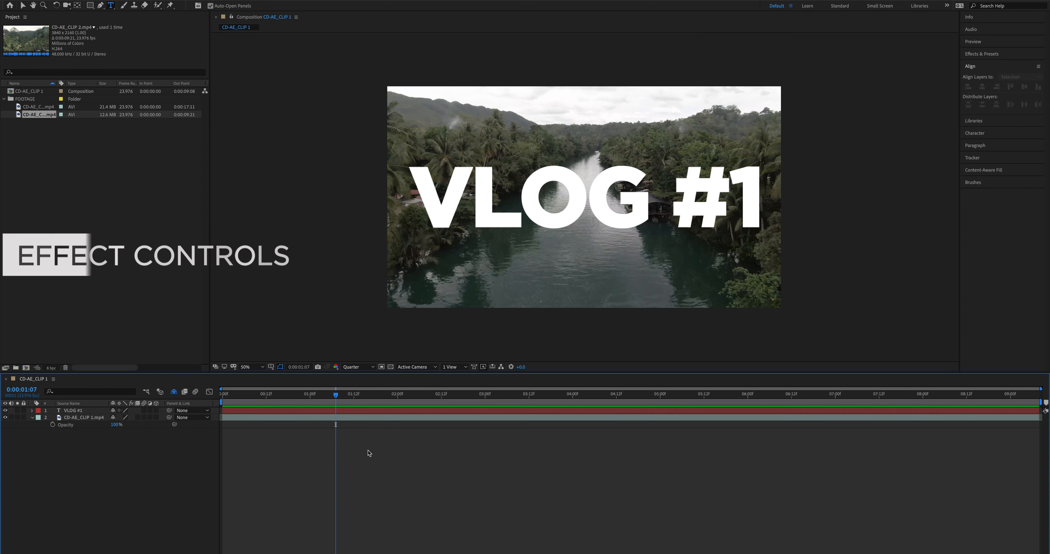
pyautogui.click(48, 228)
pyautogui.click(250, 6)
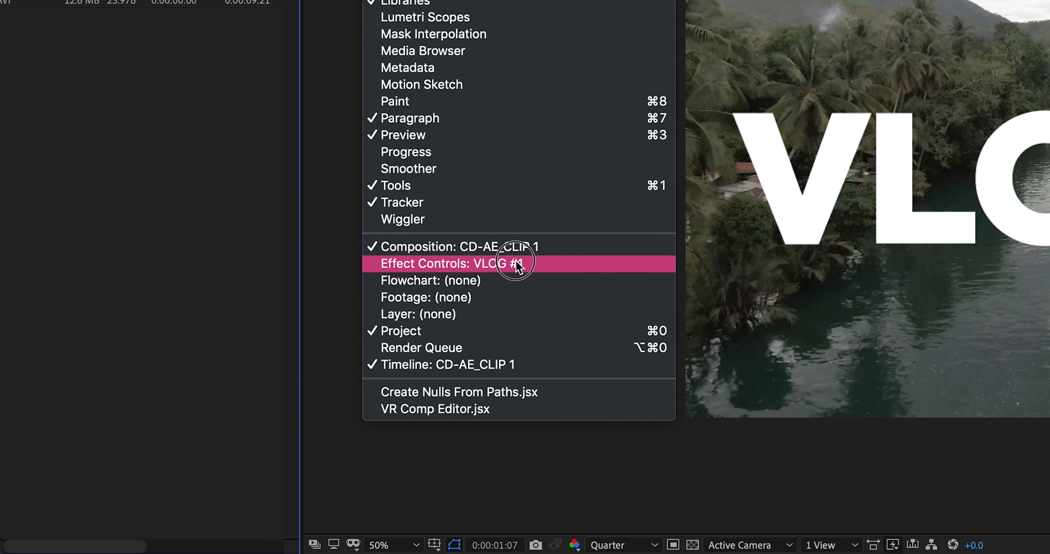
pyautogui.click(516, 265)
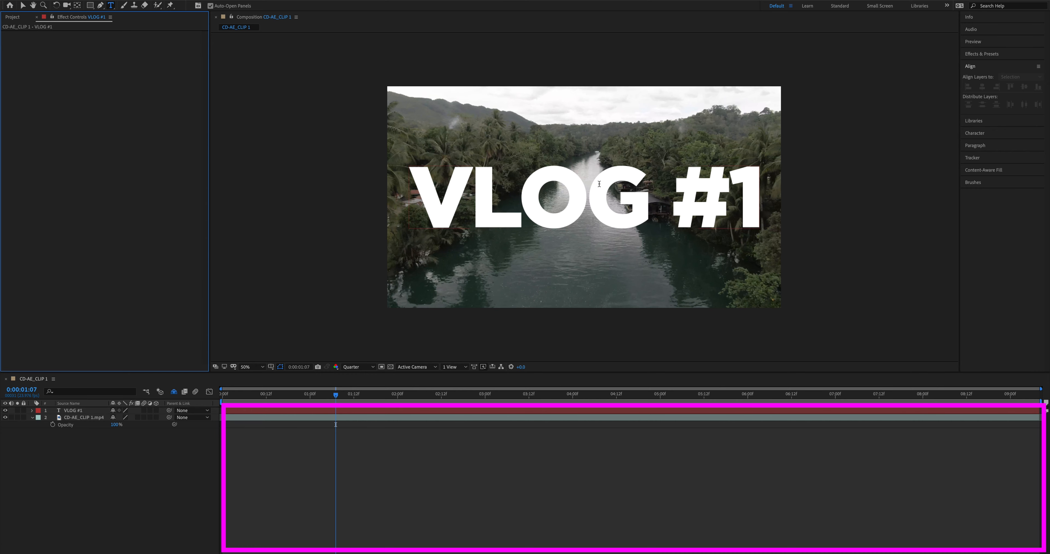
# Search the effects and presets for "drop s" and apply the drop shadow to the VLOG #1 text.
pyautogui.click(981, 55)
pyautogui.click(990, 65)
pyautogui.write('drop sha')
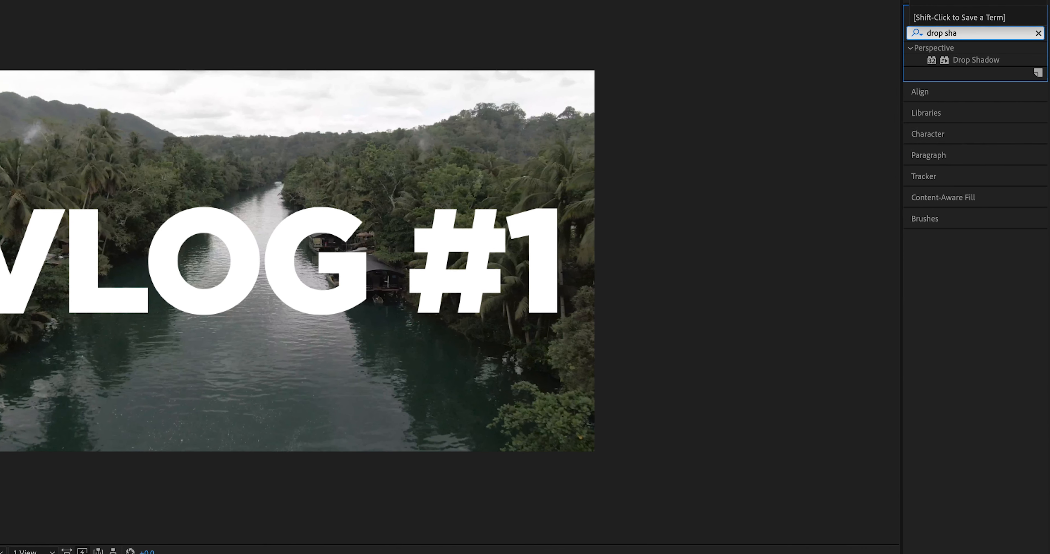
pyautogui.moveTo(966, 60); pyautogui.dragTo(606, 296)
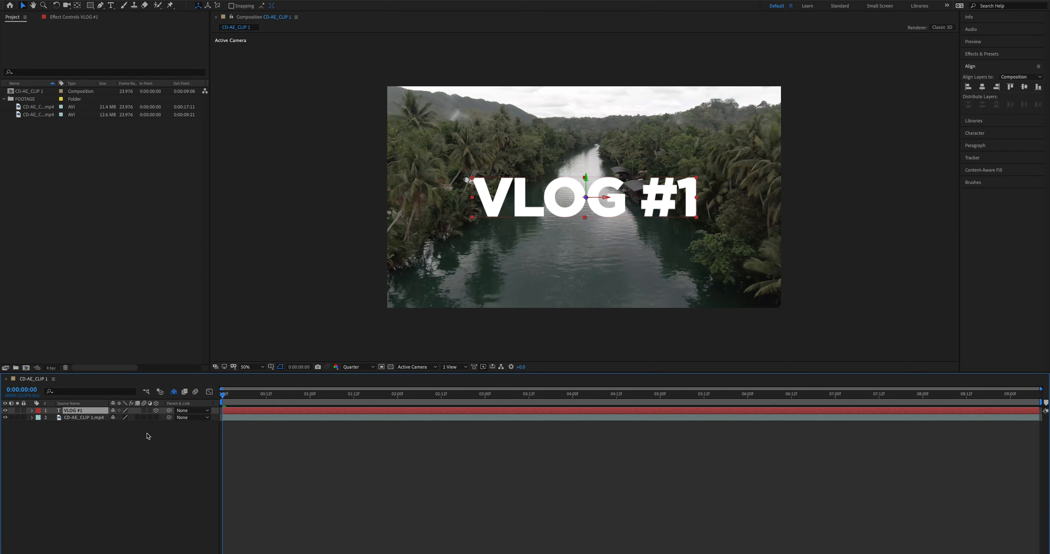
# Expand the Transform properties of the CD-AE_CLIP 1.mp4 and VLOG #1 layers.
pyautogui.click(70, 417)
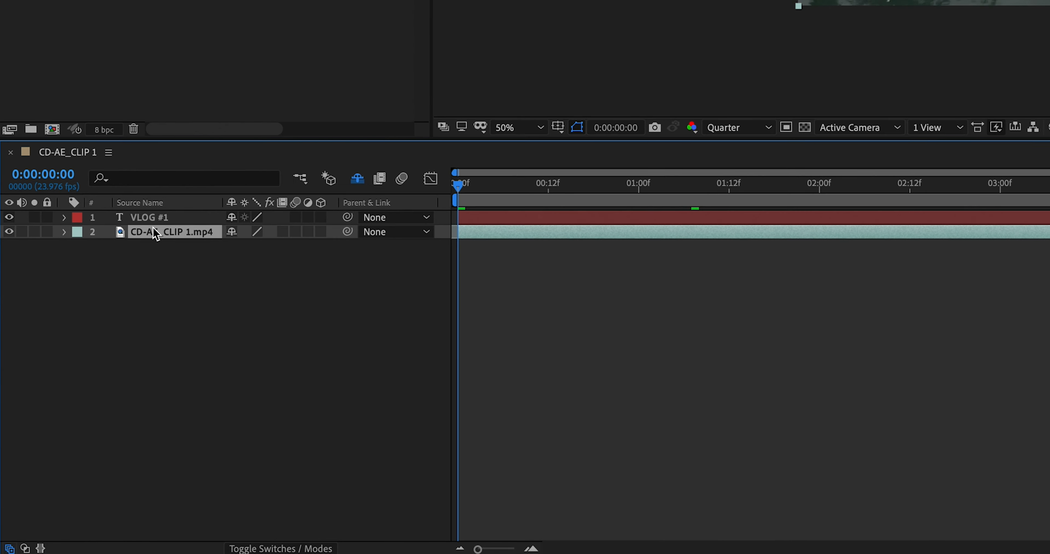
pyautogui.click(64, 231)
pyautogui.click(80, 247)
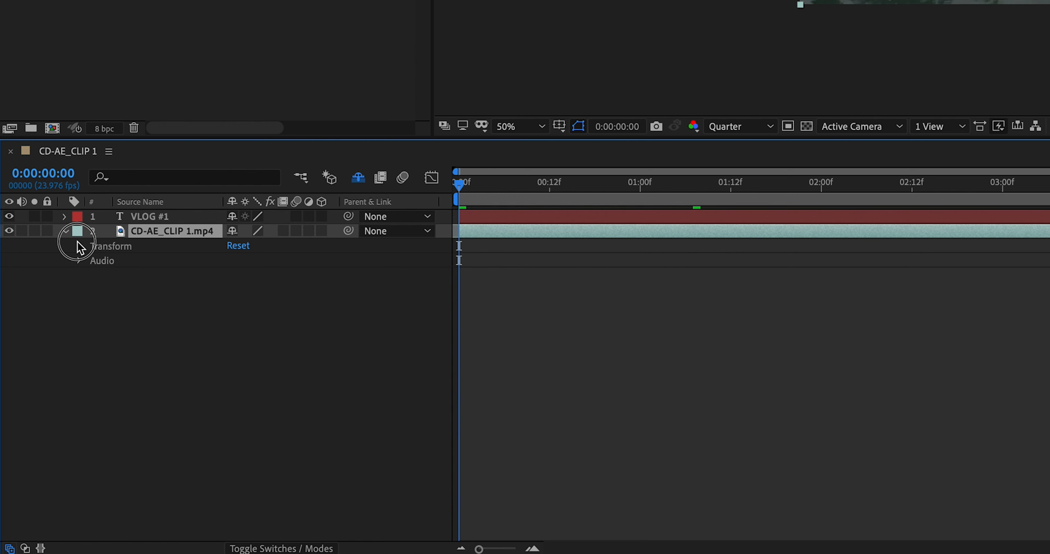
pyautogui.click(79, 247)
pyautogui.click(81, 247)
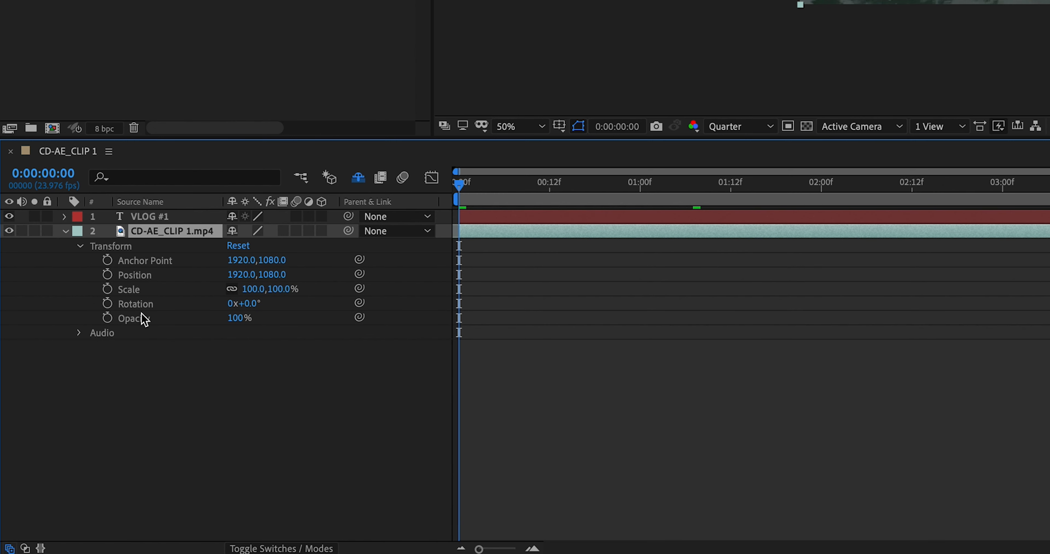
pyautogui.click(66, 216)
pyautogui.click(80, 246)
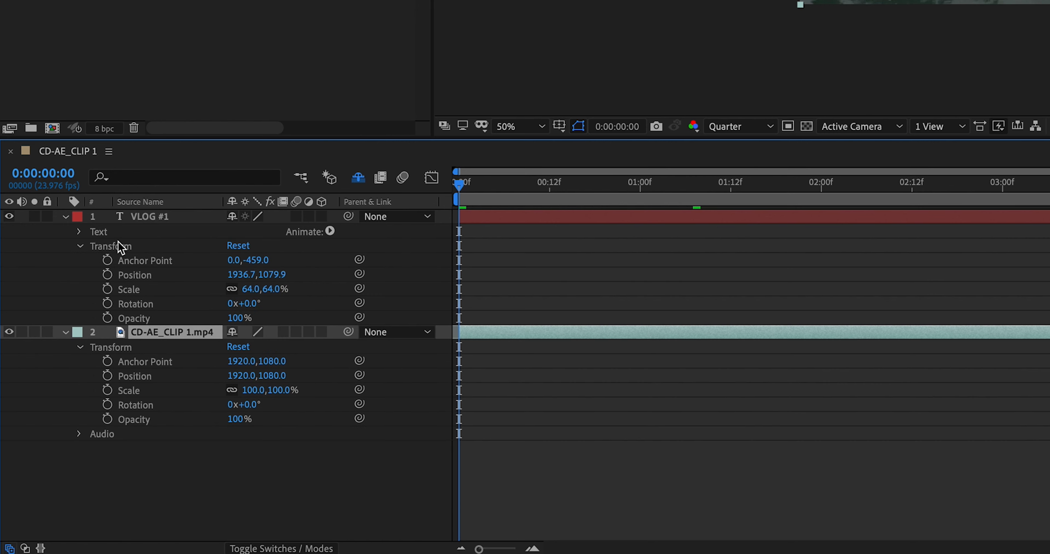
# Show the CD-AE_CLIP 1.mp4 layer's anchor point, position, scale, rotation and opacity one at a time, then its full property list.
pyautogui.click(624, 431)
pyautogui.click(595, 335)
pyautogui.press('a')
pyautogui.press('p')
pyautogui.press('s')
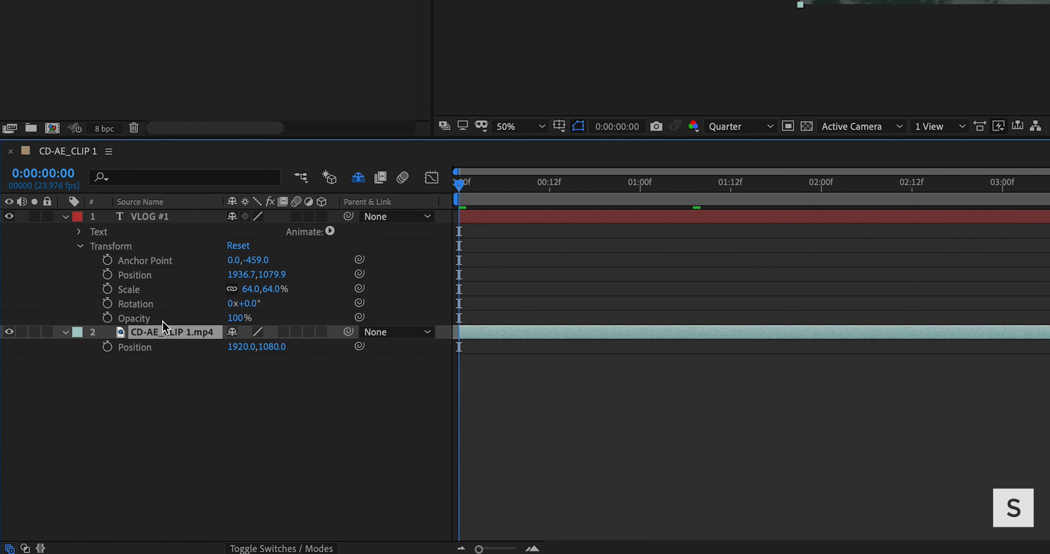
pyautogui.press('r')
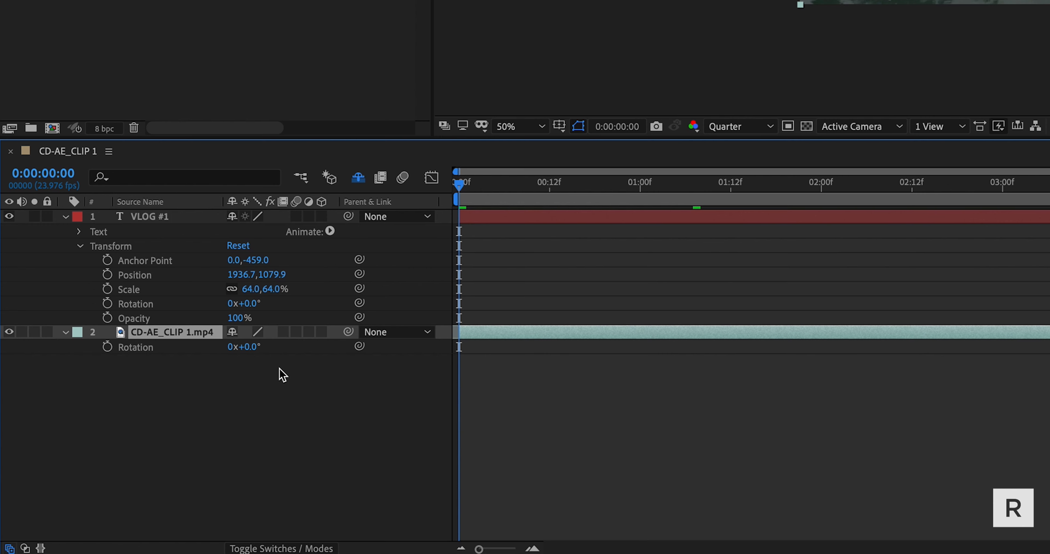
pyautogui.press('t')
pyautogui.press('u')
pyautogui.click(770, 345)
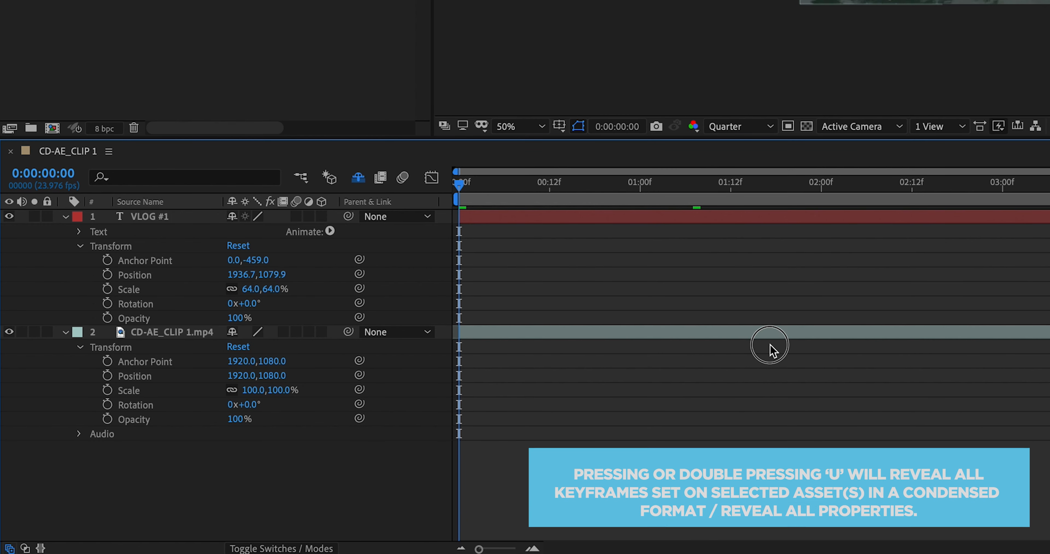
# Make the VLOG #1 text layer a 3D layer.
pyautogui.click(168, 223)
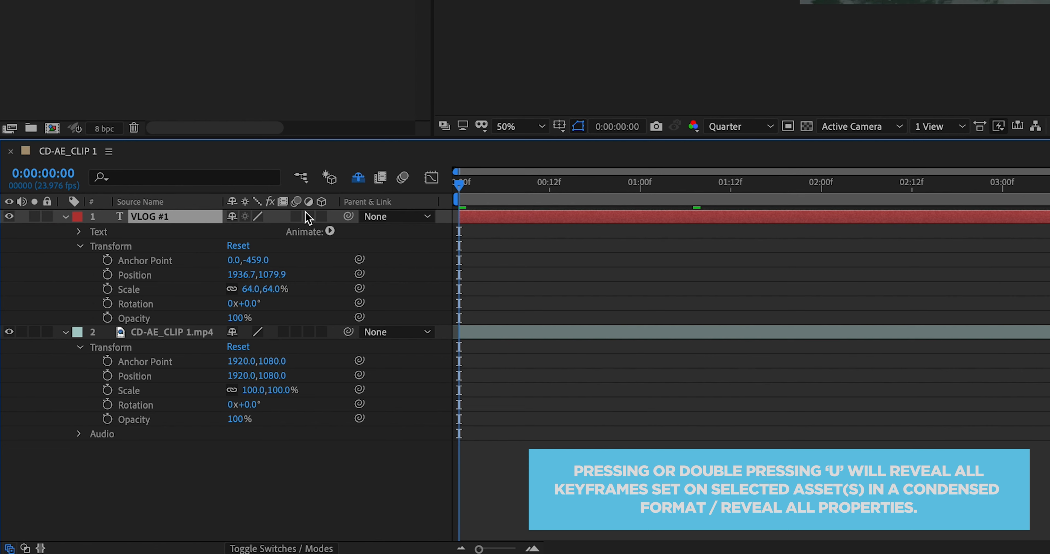
pyautogui.click(320, 223)
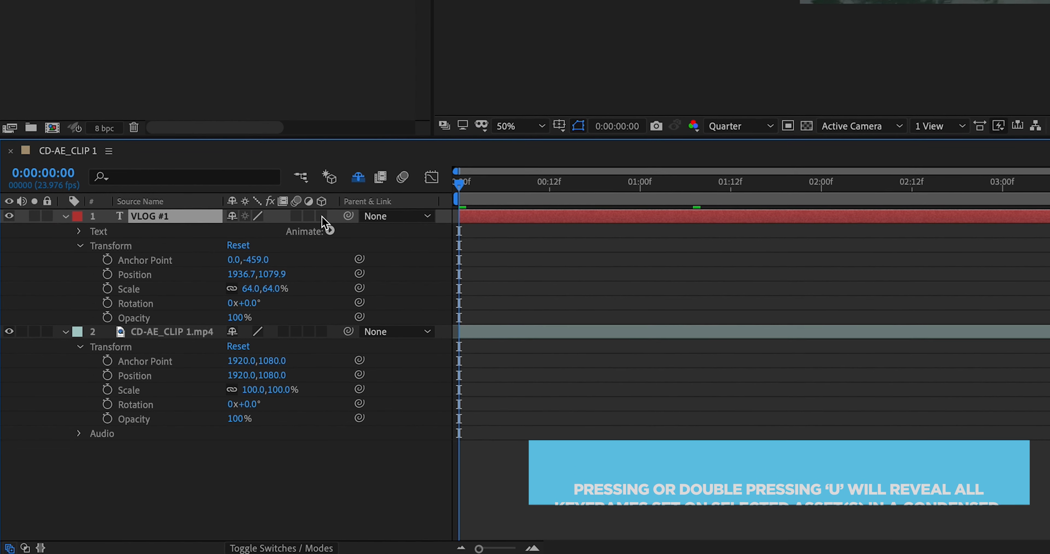
pyautogui.click(322, 216)
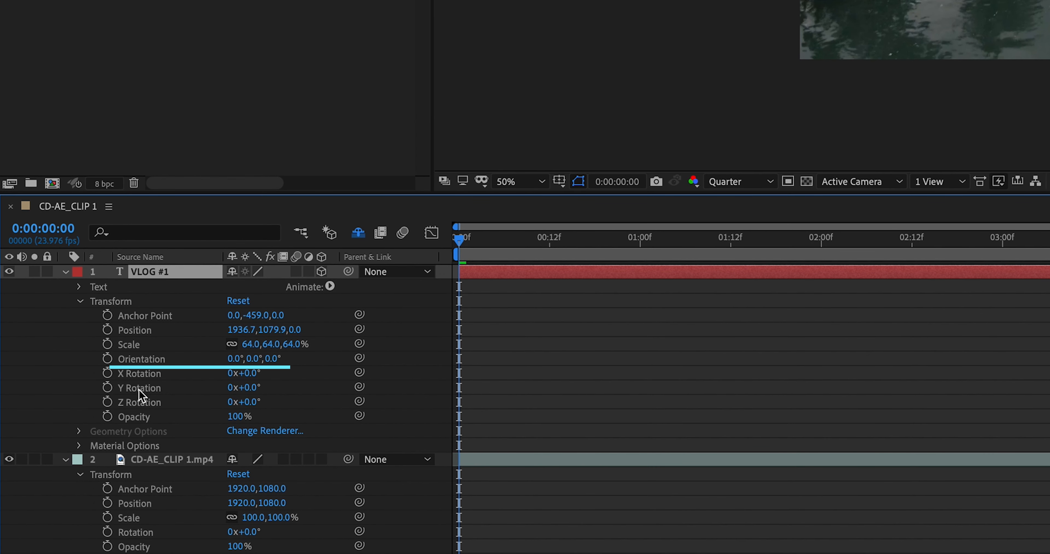
pyautogui.moveTo(254, 357); pyautogui.dragTo(514, 379)
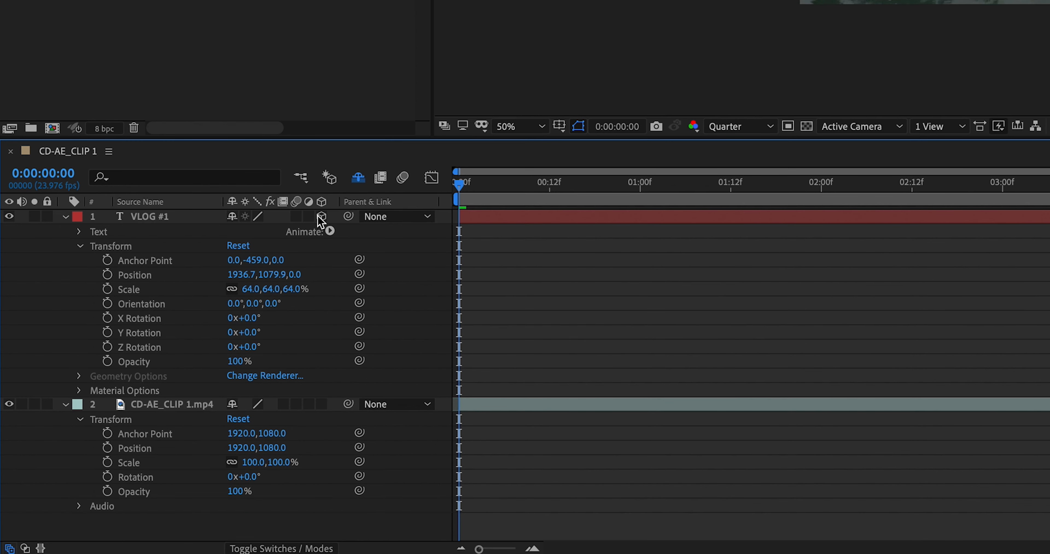
# Limit the VLOG #1 layer's transform listing to position, orientation, X rotation and Y rotation, and toggle its 3D state.
pyautogui.click(321, 216)
pyautogui.click(165, 221)
pyautogui.press('u')
pyautogui.click(158, 232)
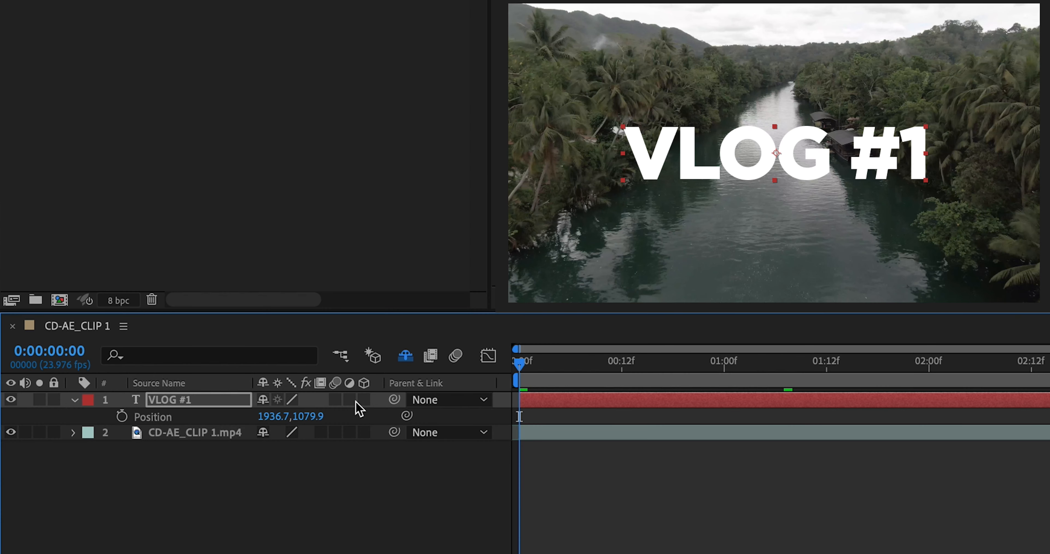
pyautogui.click(363, 400)
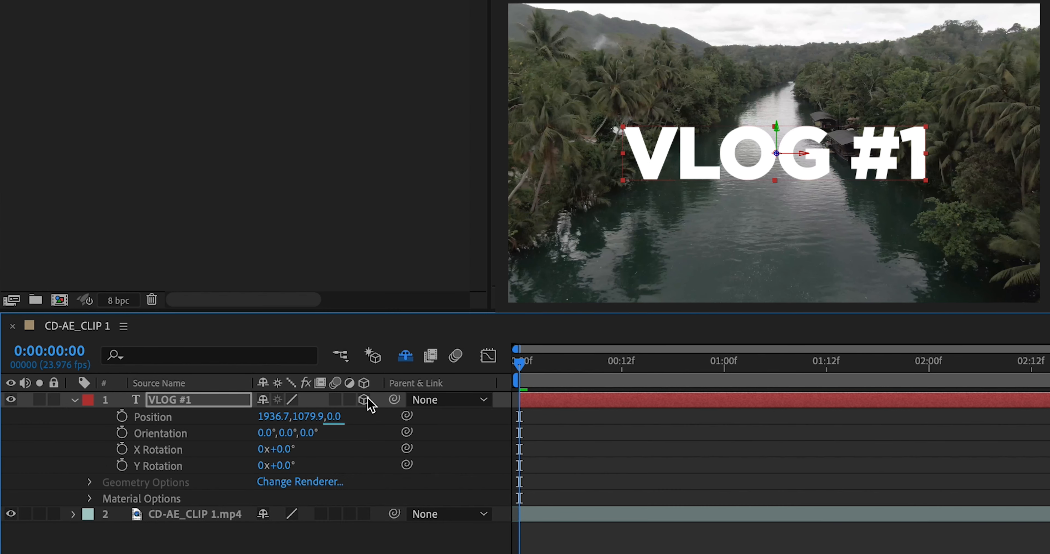
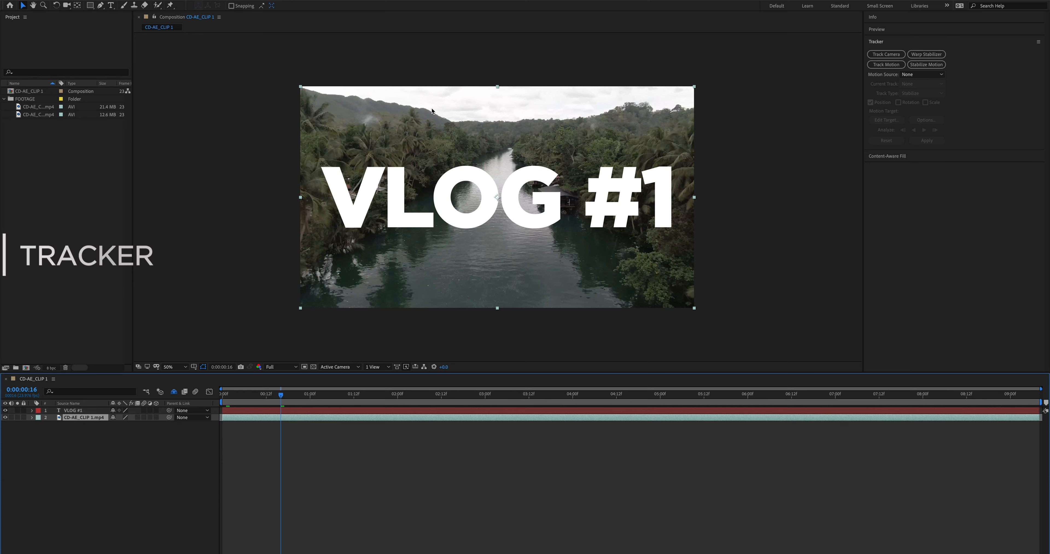
# Start a 3D camera track on the CD-AE_CLIP 1.mp4 footage and hide the VLOG #1 title layer.
pyautogui.click(5, 410)
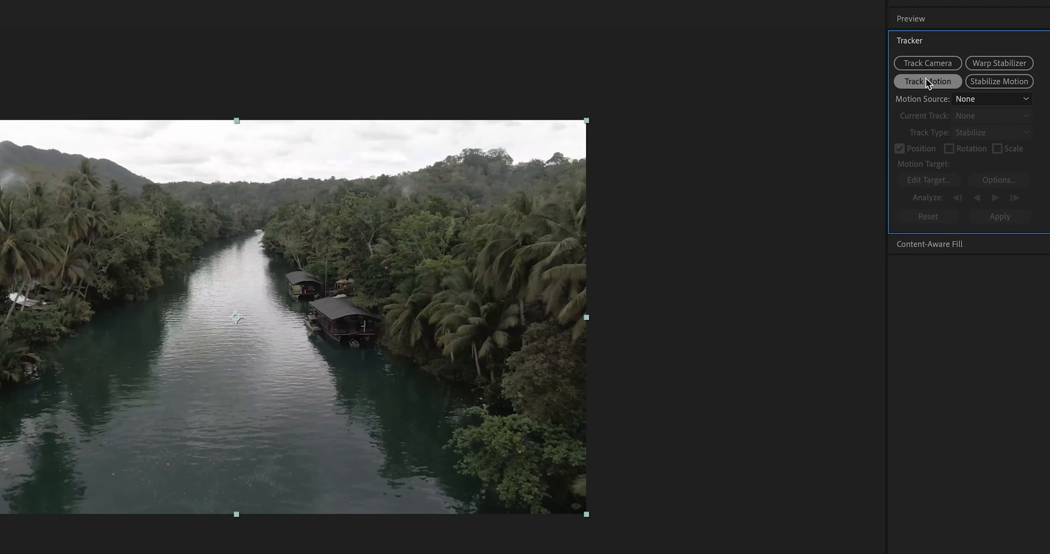
pyautogui.click(749, 82)
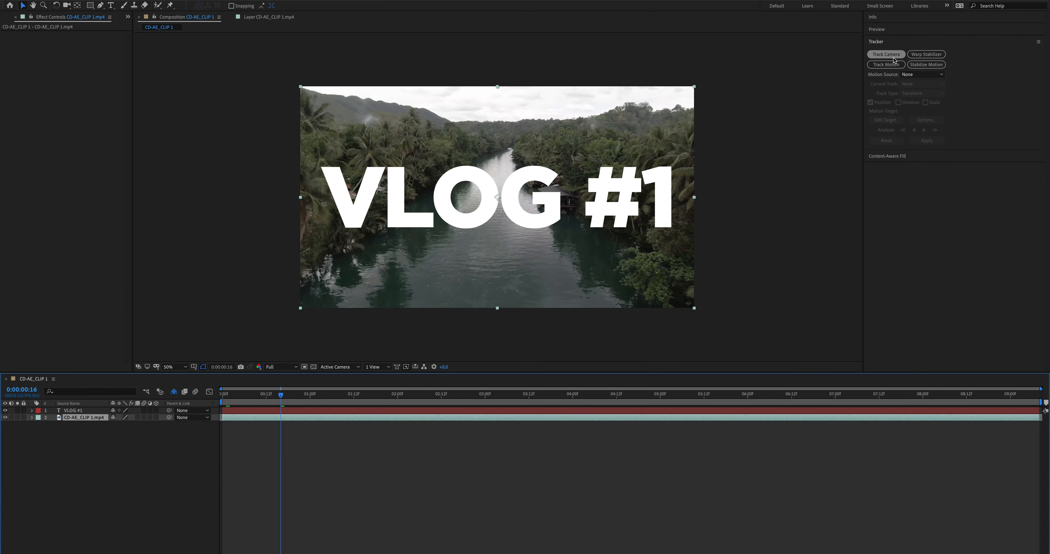
pyautogui.click(886, 55)
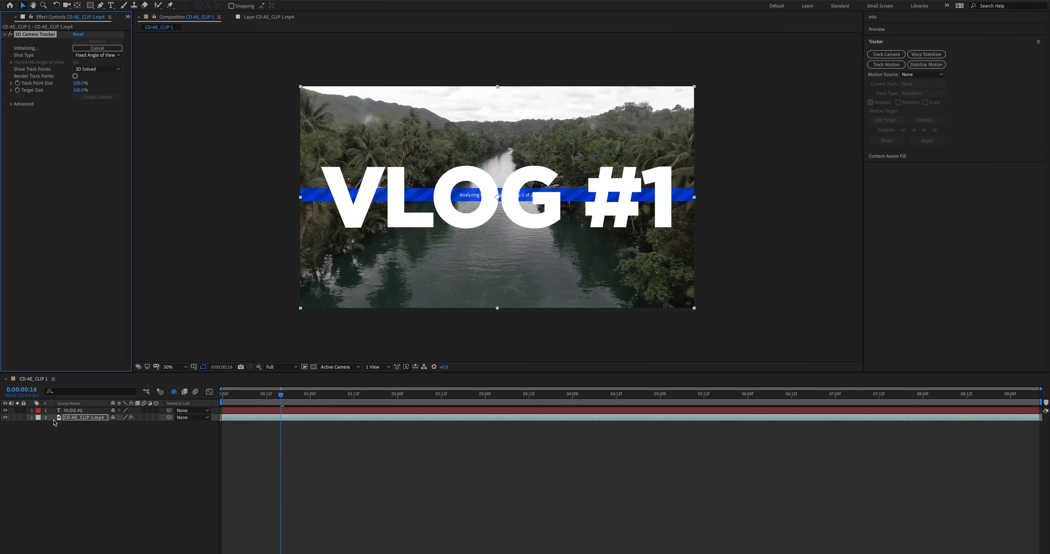
pyautogui.click(5, 410)
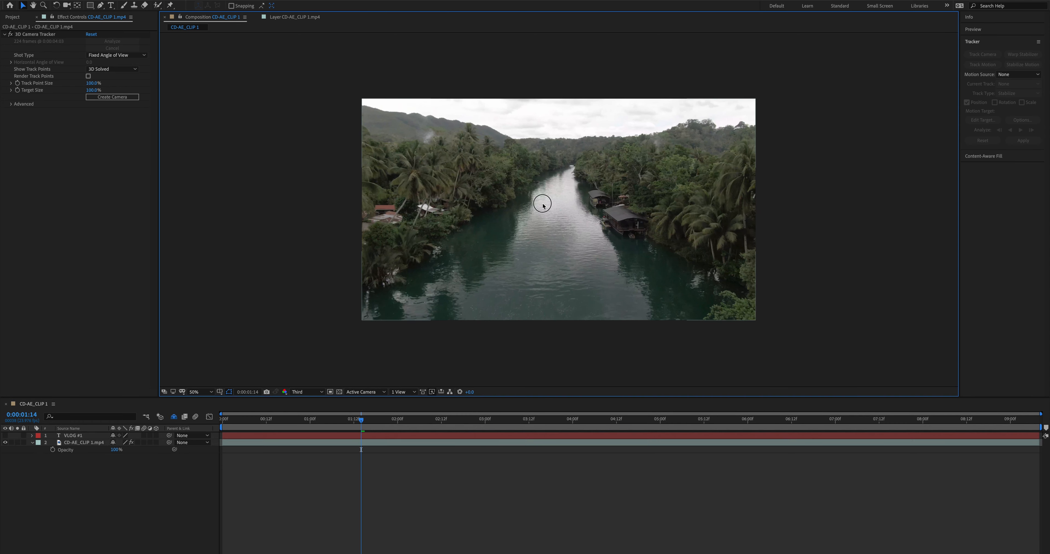
pyautogui.click(543, 206)
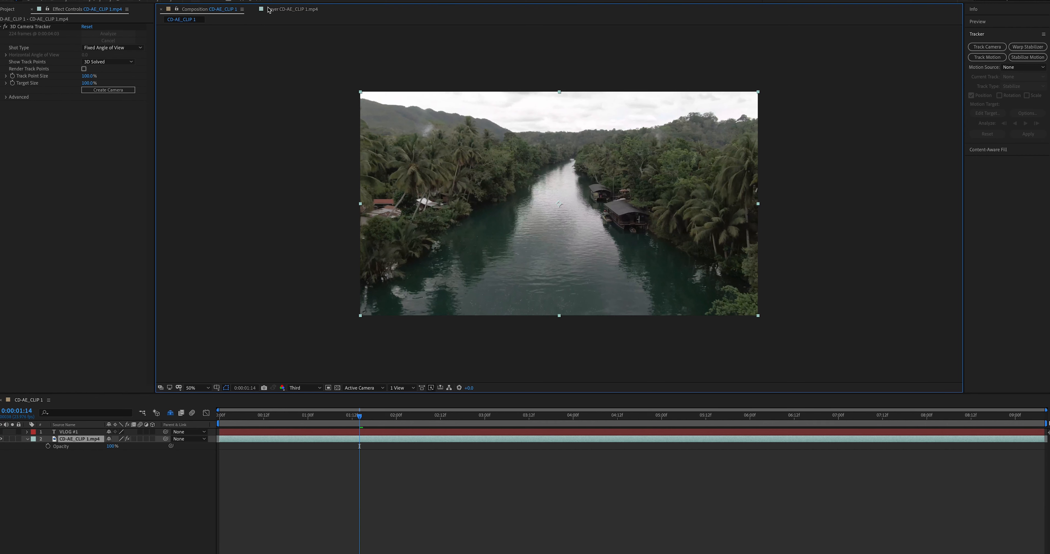
# Return from the layer view to the CD-AE_CLIP 1 composition, select the 3D Camera Tracker effect and fit the frame to the viewer.
pyautogui.click(616, 33)
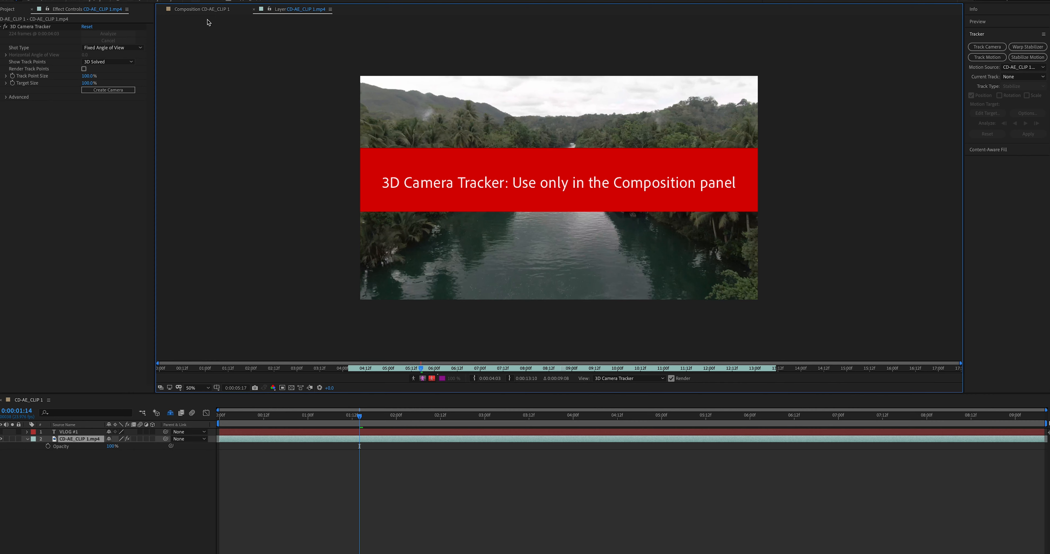
pyautogui.click(90, 15)
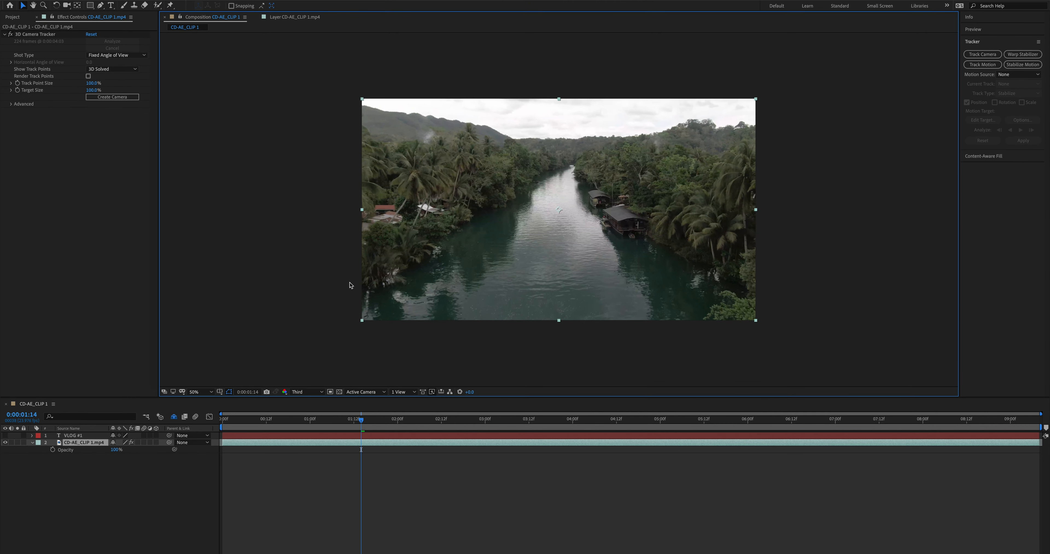
pyautogui.click(21, 35)
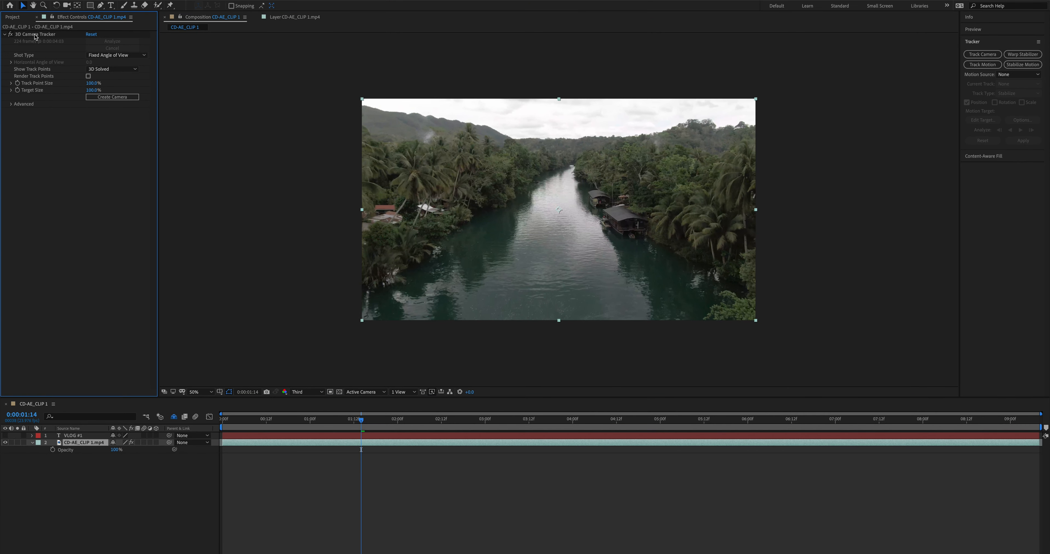
pyautogui.click(36, 35)
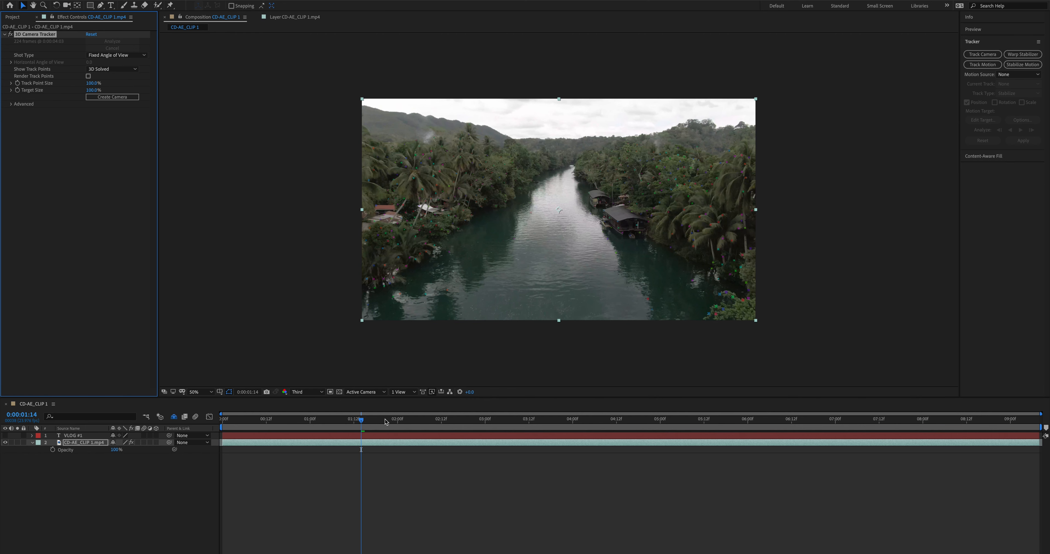
pyautogui.click(193, 395)
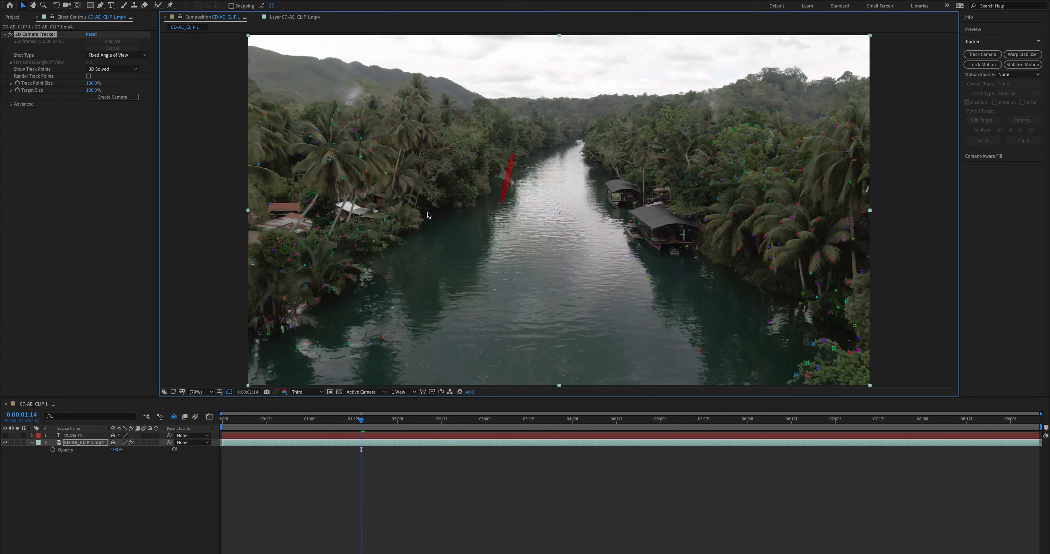
# Show the clip layer's opacity and scrub through the footage to examine how the camera track points follow it.
pyautogui.moveTo(235, 419); pyautogui.dragTo(361, 428)
pyautogui.press('t')
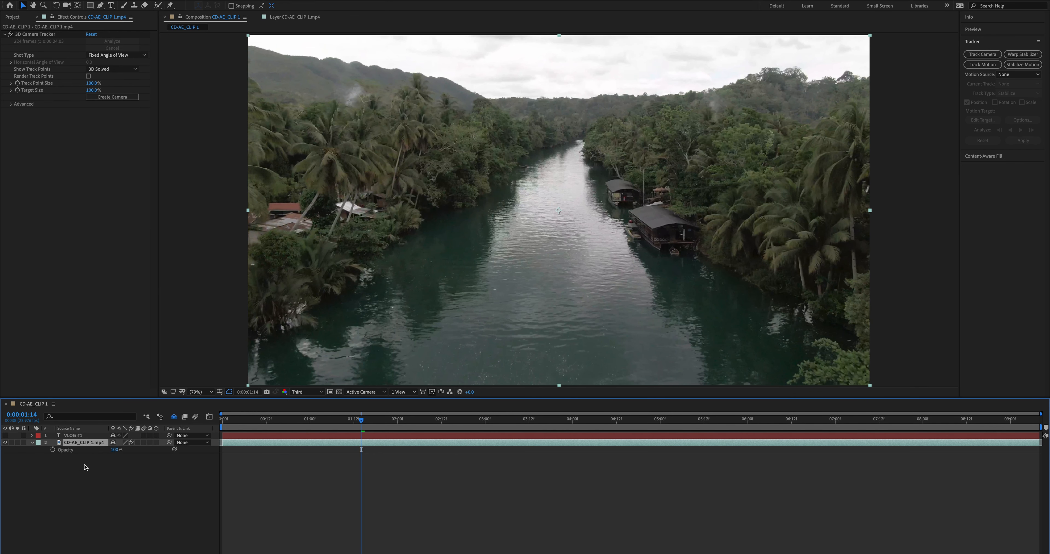
pyautogui.moveTo(121, 452); pyautogui.dragTo(93, 450)
pyautogui.click(330, 442)
pyautogui.moveTo(356, 426); pyautogui.dragTo(288, 433)
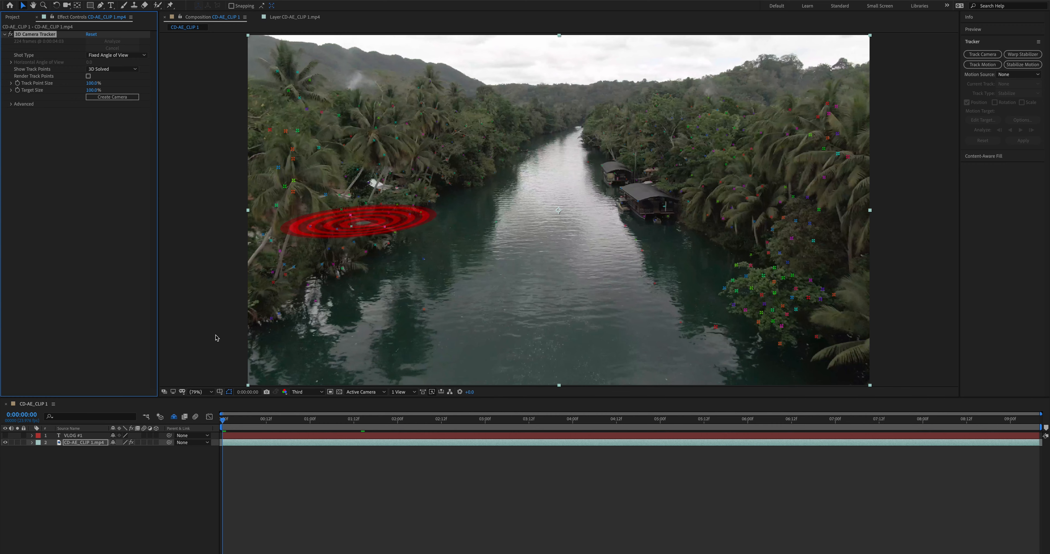
# At 0:00:02:14, create a solid and camera from three track points on the houseboat, a palm tree and the shore plants.
pyautogui.moveTo(224, 419); pyautogui.dragTo(449, 423)
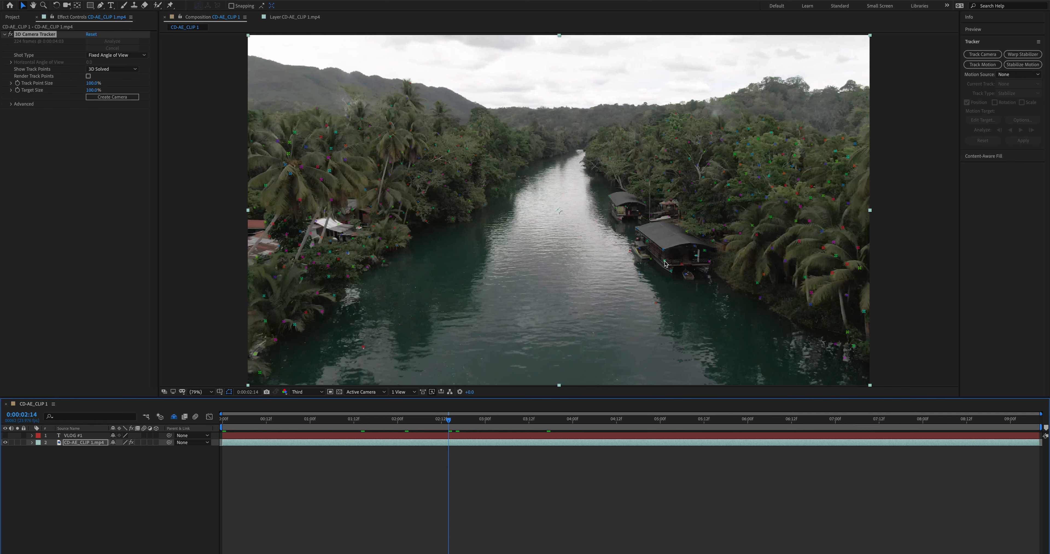
pyautogui.click(665, 264)
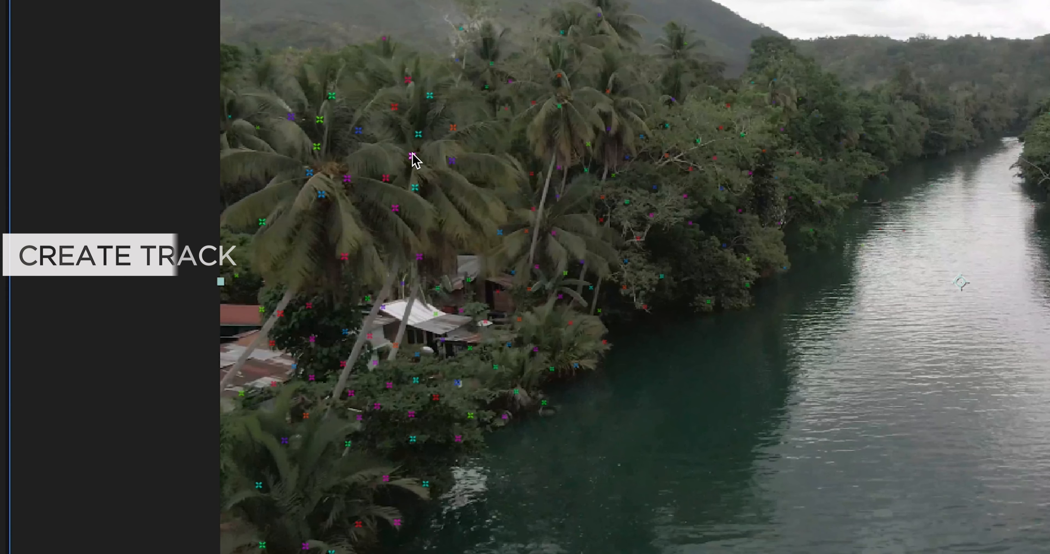
pyautogui.click(348, 179)
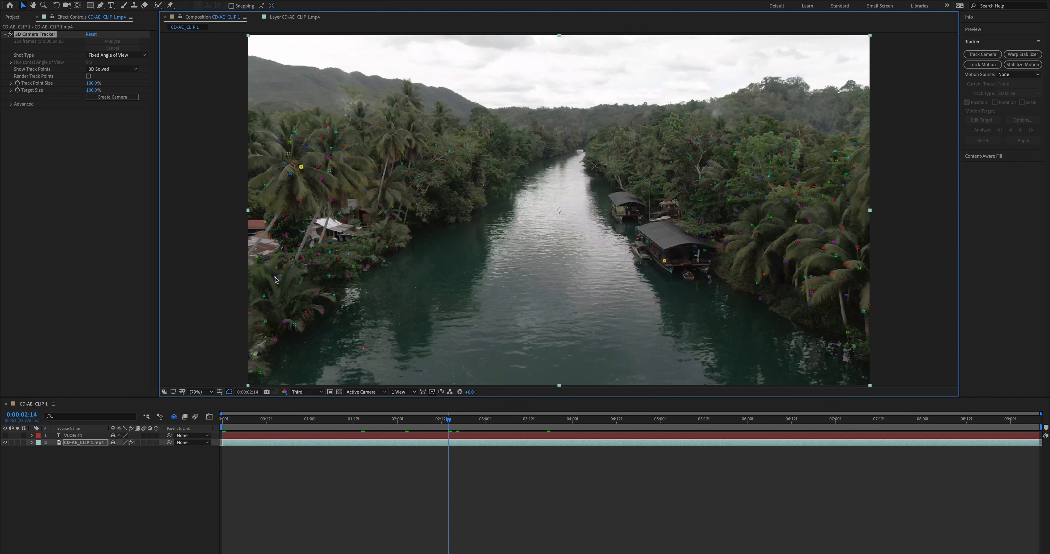
pyautogui.keyDown('shift'); pyautogui.click(274, 277); pyautogui.keyUp('shift')
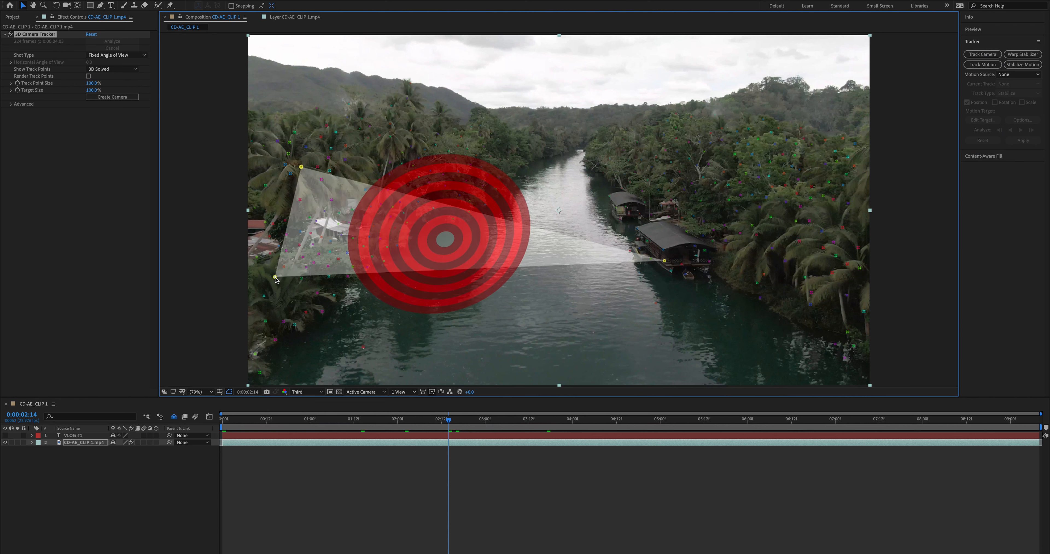
pyautogui.rightClick(416, 255)
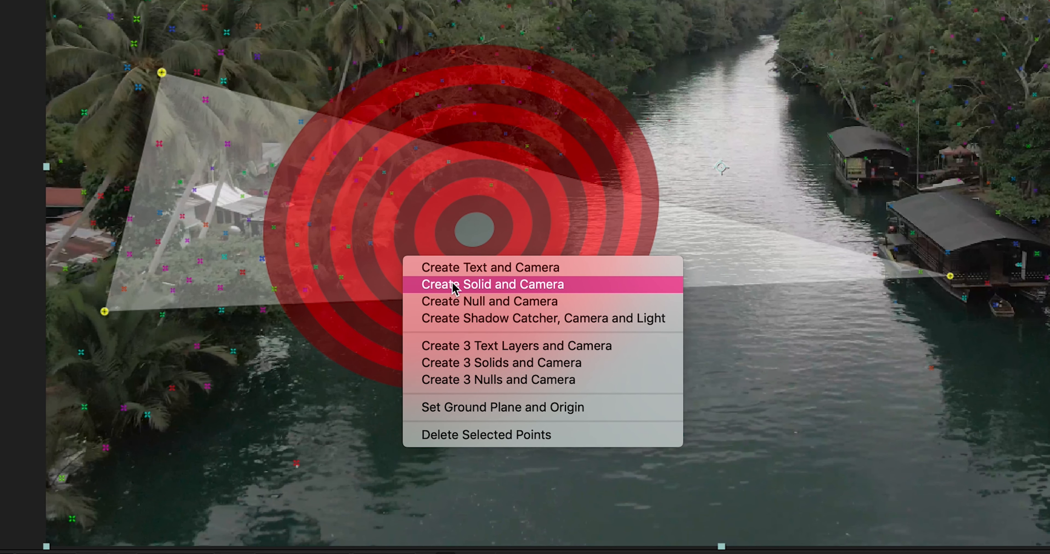
pyautogui.click(435, 264)
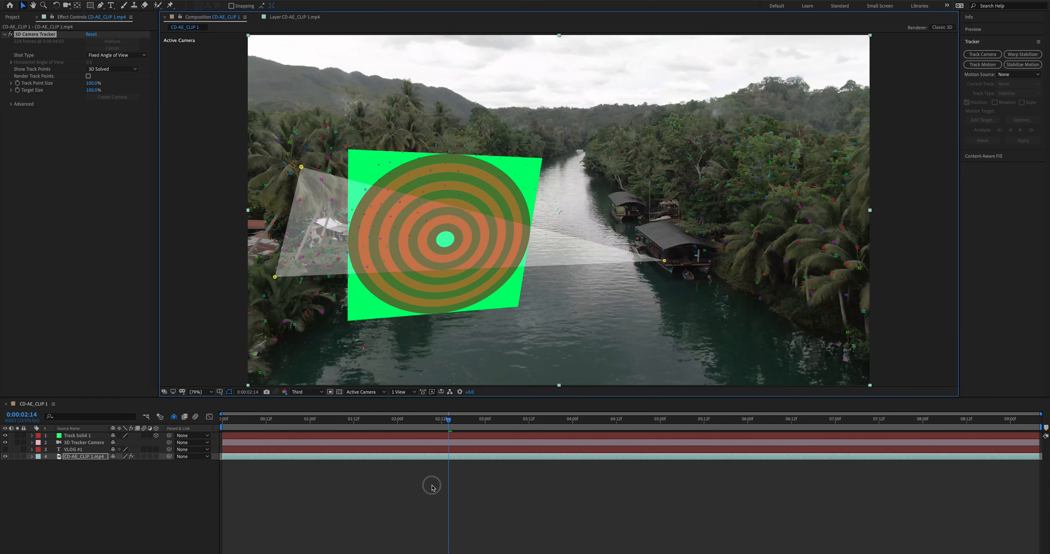
# Scrub the timeline and play it from the start to check how the green track solid follows the footage.
pyautogui.click(428, 485)
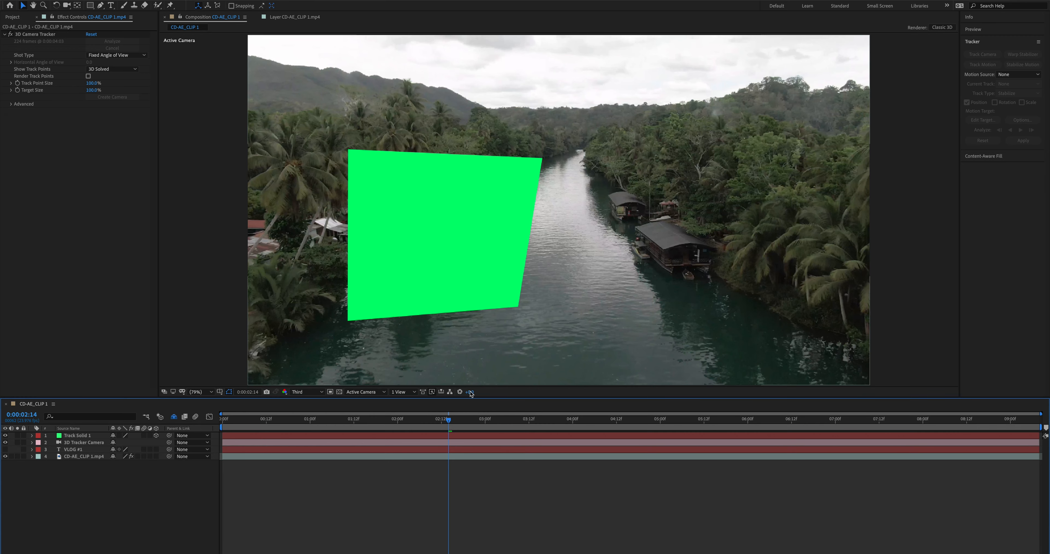
pyautogui.moveTo(560, 533); pyautogui.dragTo(403, 551)
pyautogui.moveTo(340, 435); pyautogui.dragTo(716, 424)
pyautogui.moveTo(719, 424); pyautogui.dragTo(829, 419)
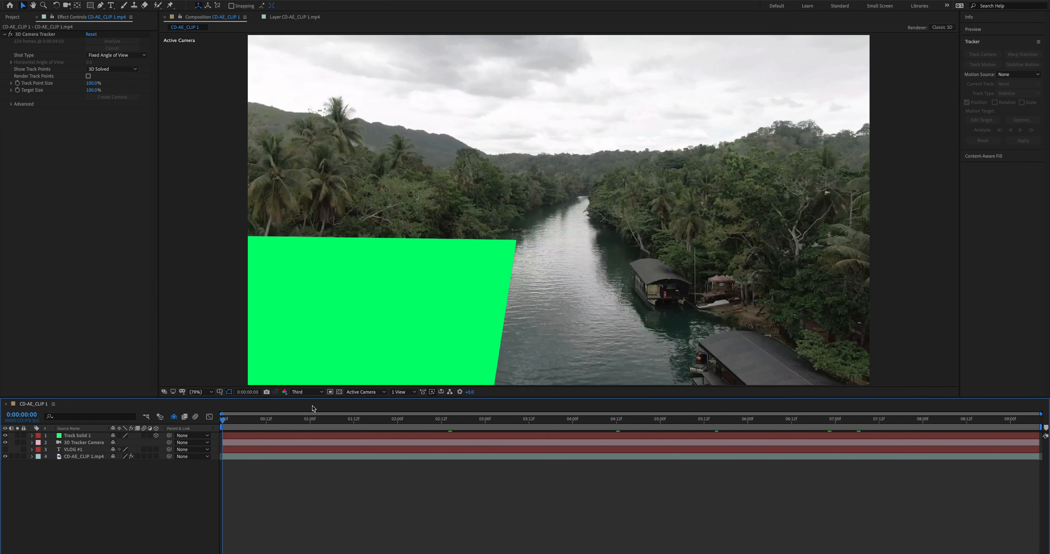
pyautogui.press('Home')
pyautogui.press('space')
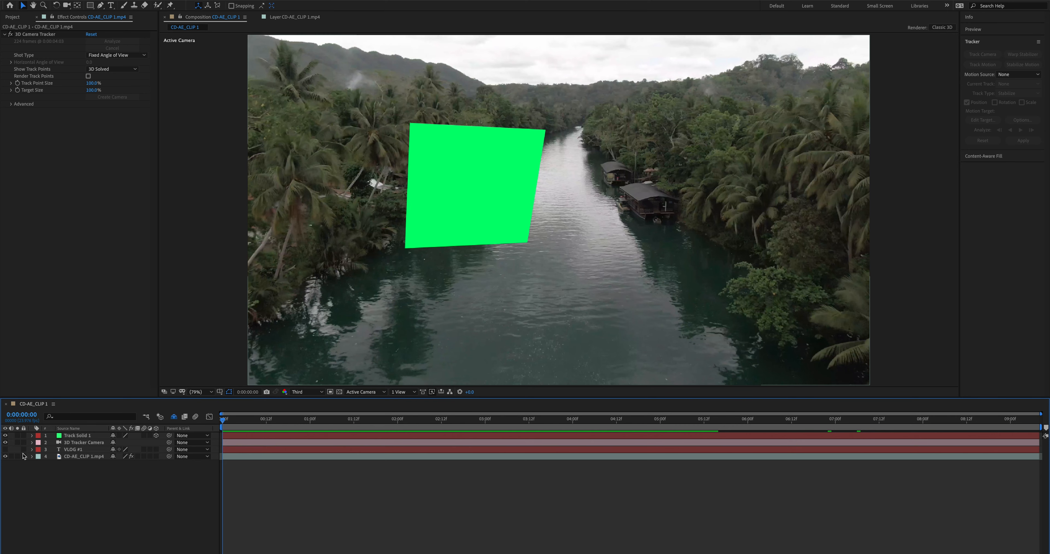
# Make the VLOG #1 title layer visible again, select it and scrub to compare its motion with the track solid.
pyautogui.click(5, 449)
pyautogui.click(277, 449)
pyautogui.moveTo(230, 421); pyautogui.dragTo(415, 407)
pyautogui.moveTo(253, 413); pyautogui.dragTo(211, 414)
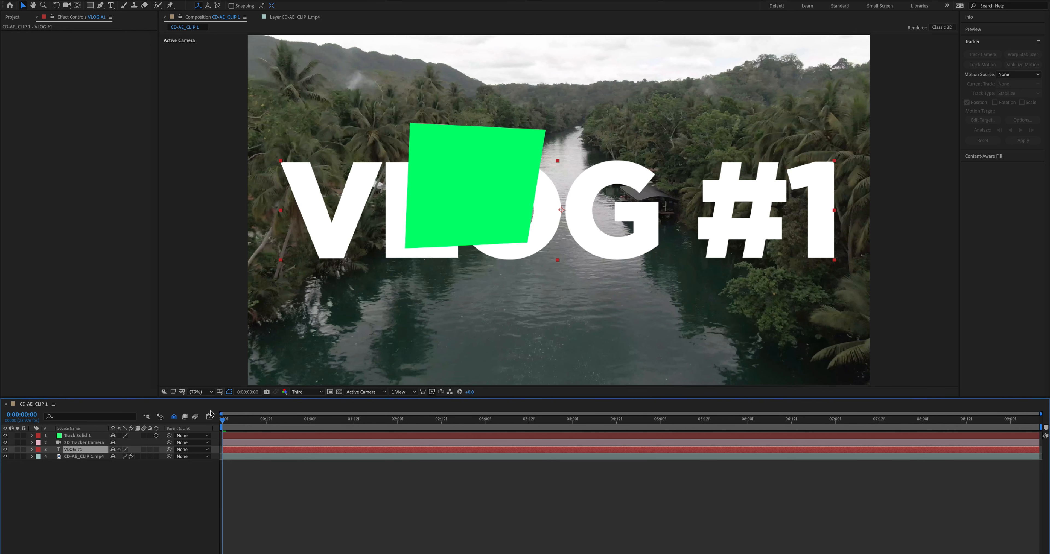
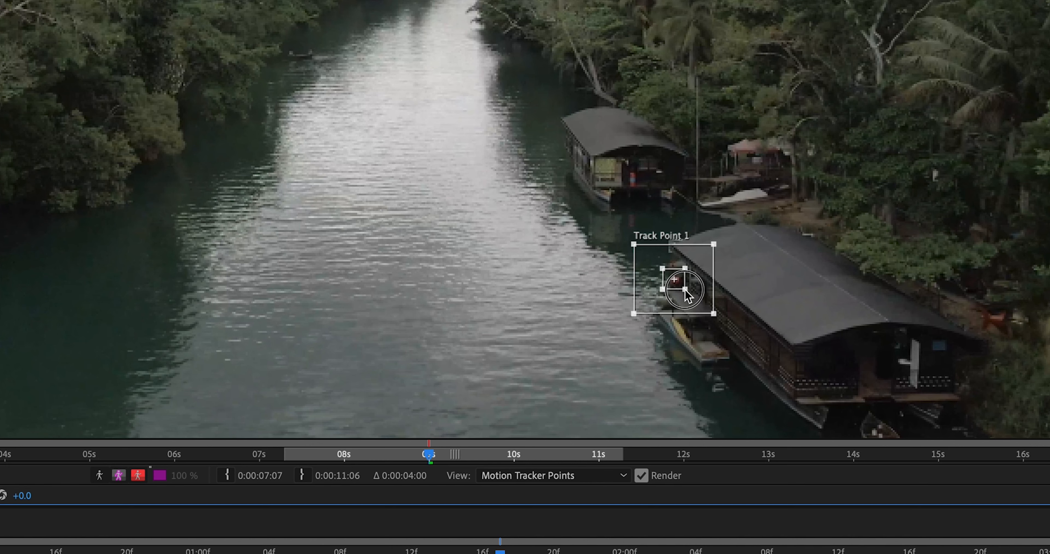
# Place Track Point 1 on the near houseboat's front corner, adjust its search region, and enable Rotation and Scale tracking.
pyautogui.moveTo(674, 284); pyautogui.dragTo(675, 283)
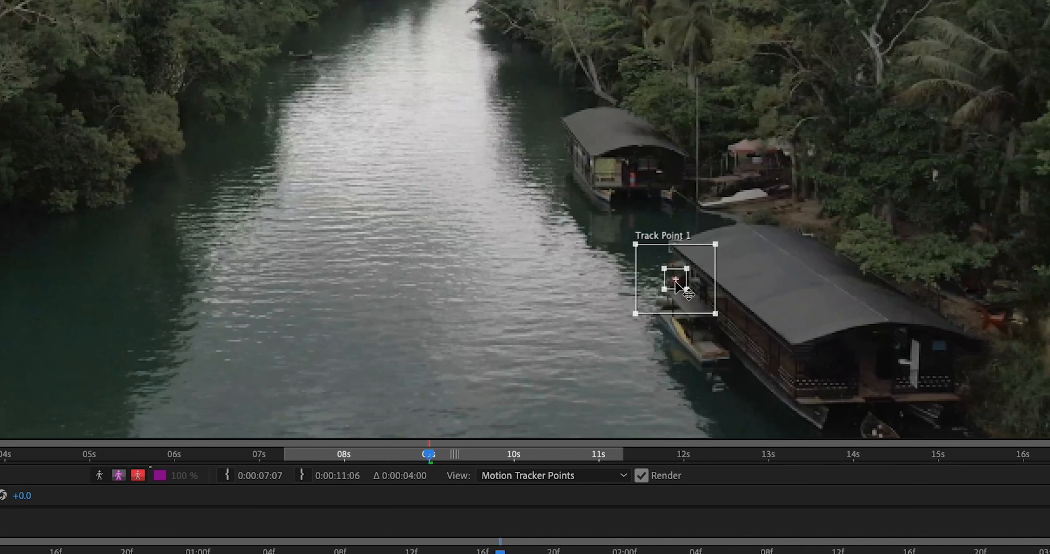
pyautogui.moveTo(716, 320)
pyautogui.mouseDown()
pyautogui.moveTo(715, 341)
pyautogui.moveTo(713, 328)
pyautogui.mouseUp()
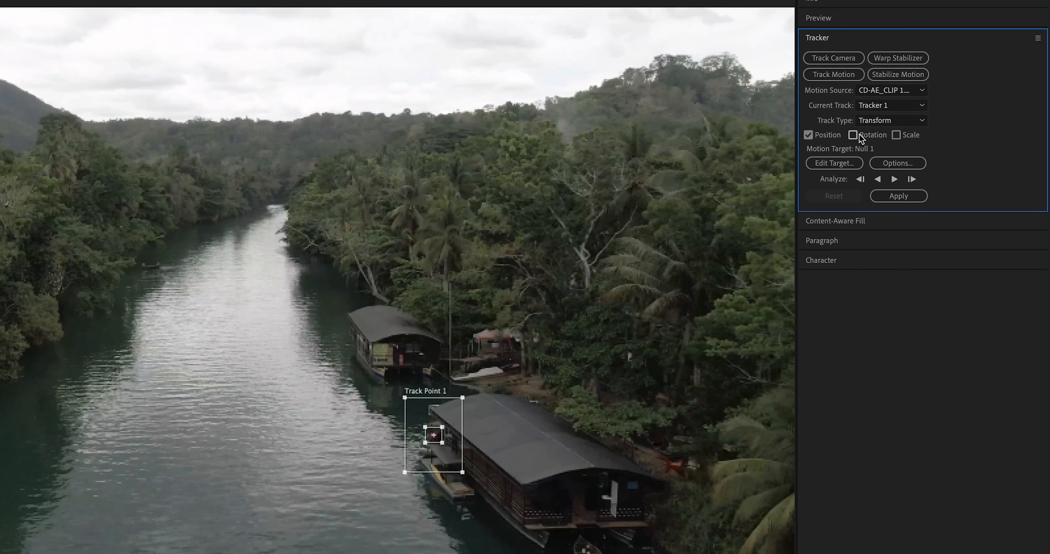
pyautogui.click(855, 137)
pyautogui.click(898, 138)
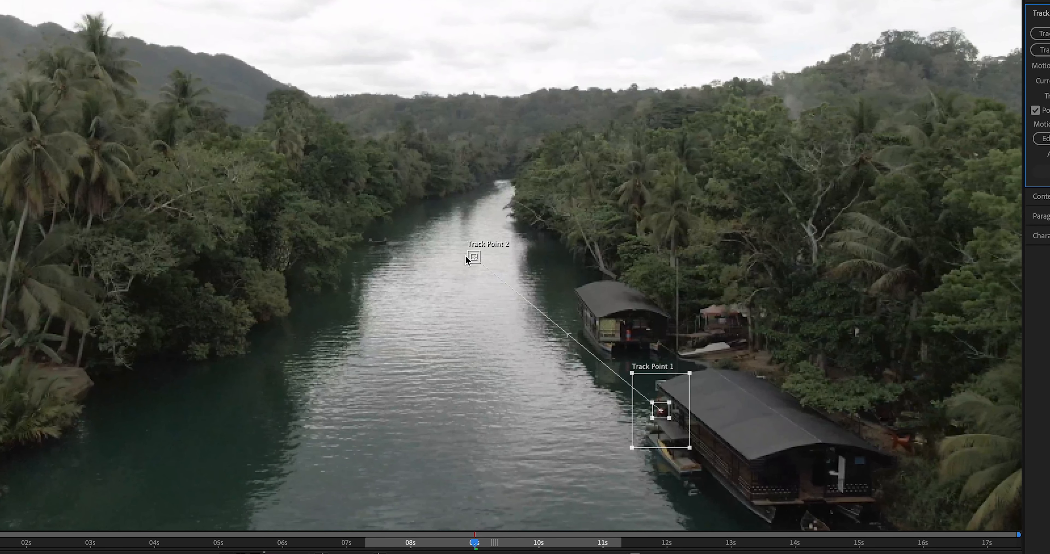
# Move Track Point 2 from the middle of the river to the palm trees on the far bank and fit its regions.
pyautogui.click(469, 258)
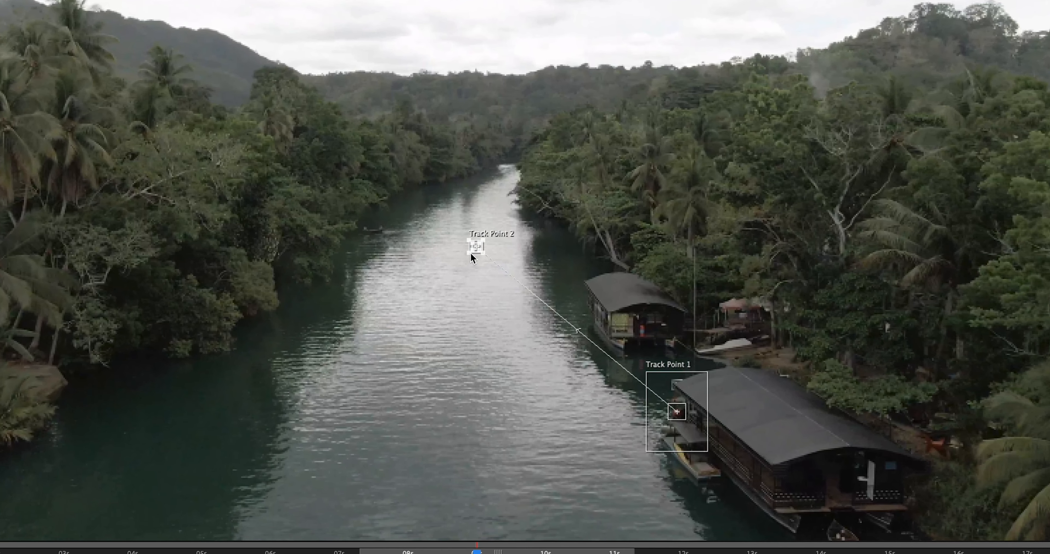
pyautogui.click(472, 255)
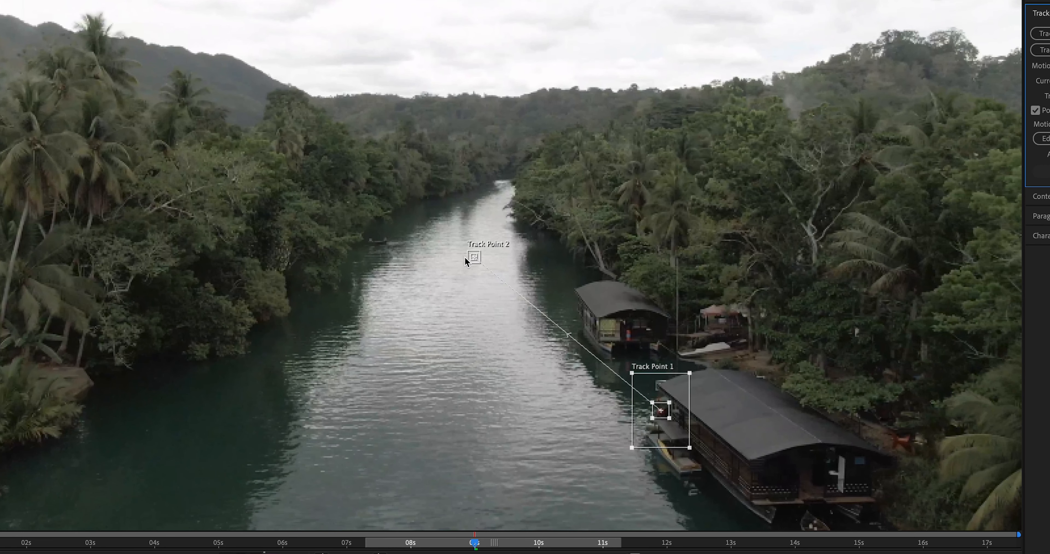
pyautogui.click(469, 262)
pyautogui.click(467, 264)
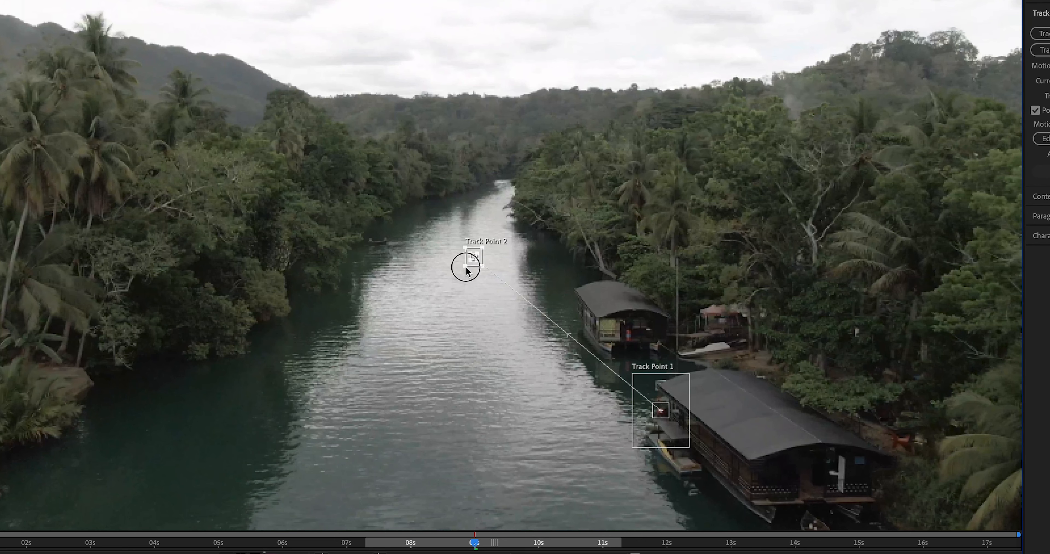
pyautogui.moveTo(462, 272); pyautogui.dragTo(40, 149)
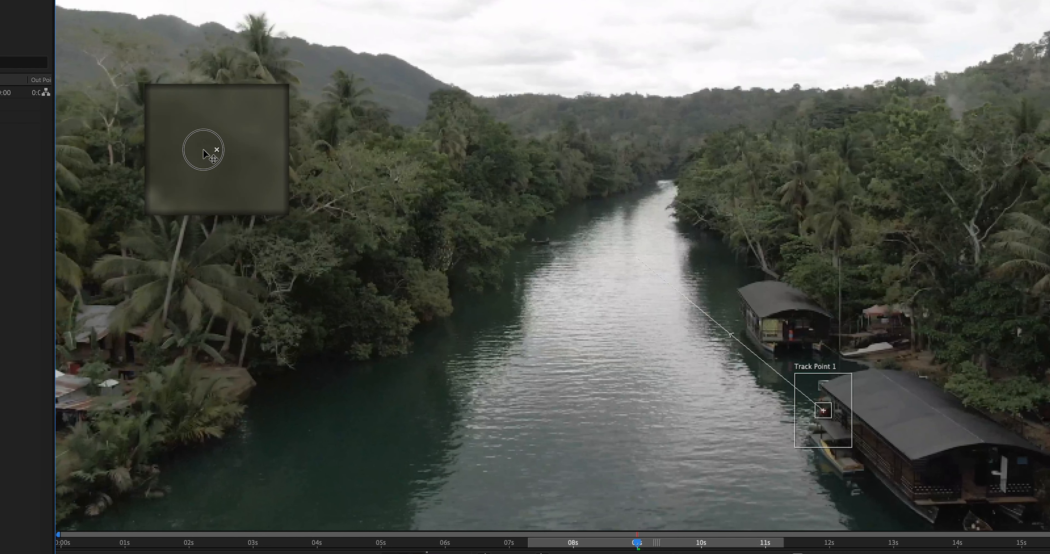
pyautogui.moveTo(203, 149); pyautogui.dragTo(187, 146)
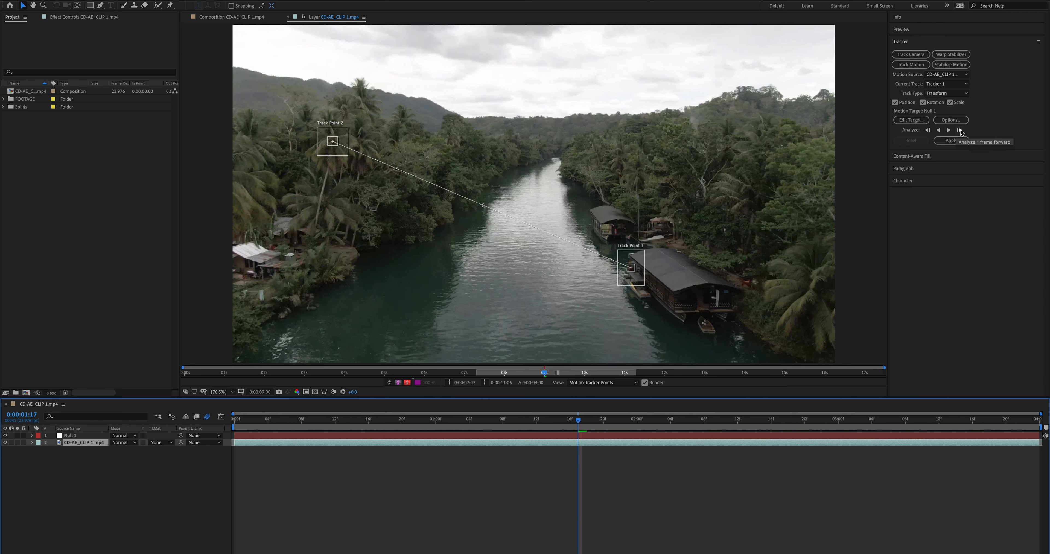
# Analyze both track points forward to the end of the clip, and from 0:00:01:18 backward to its start.
pyautogui.click(959, 130)
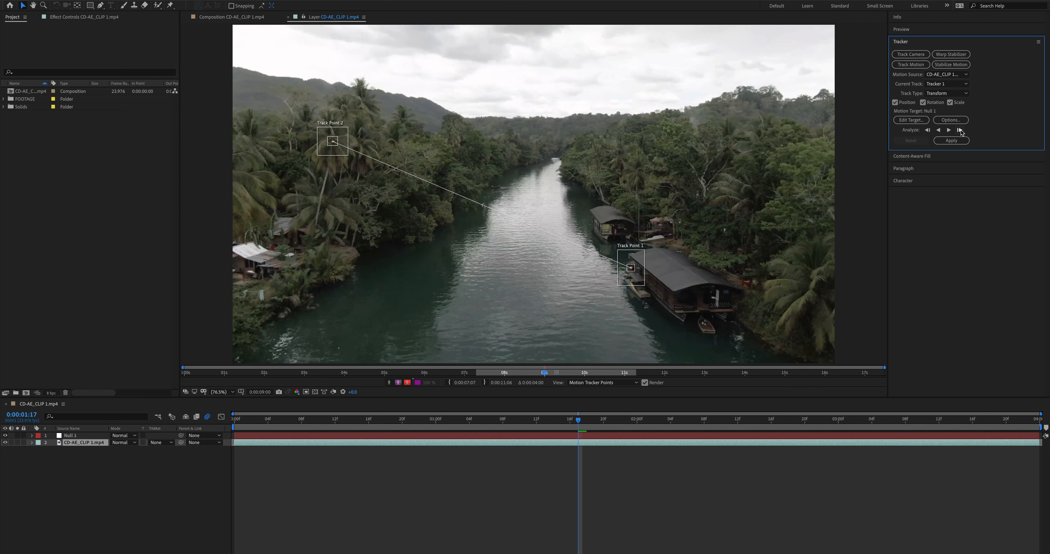
pyautogui.click(960, 131)
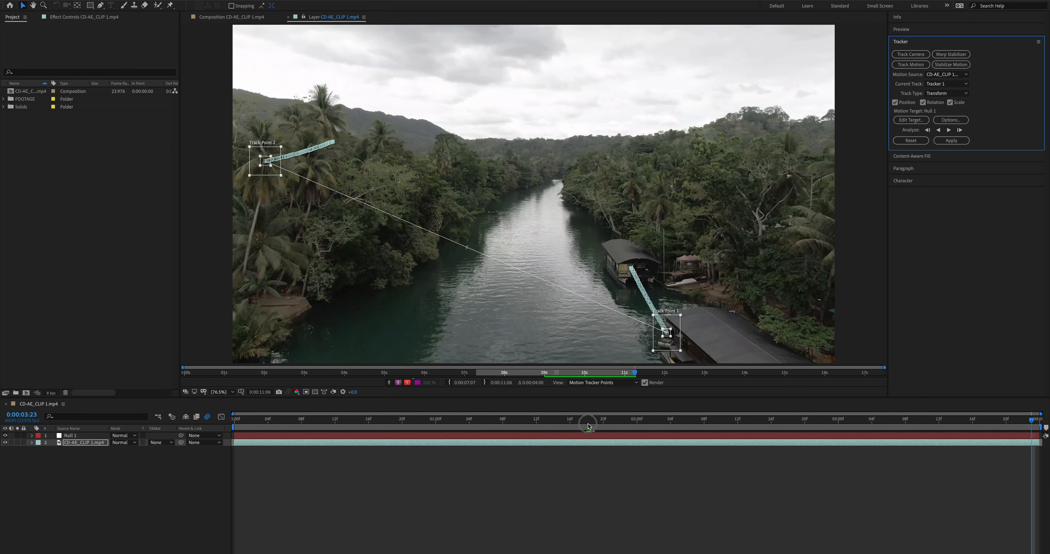
pyautogui.click(588, 426)
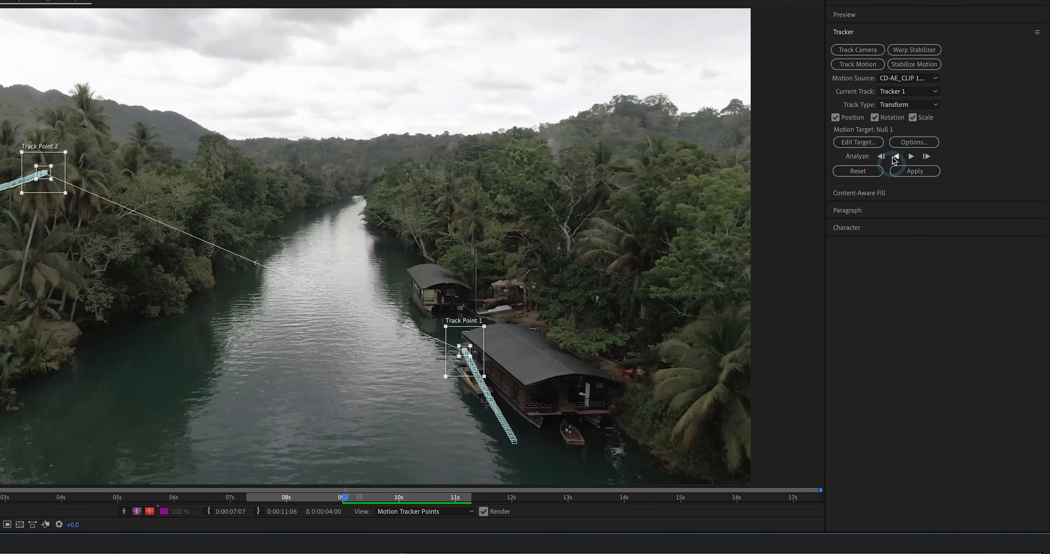
pyautogui.click(941, 130)
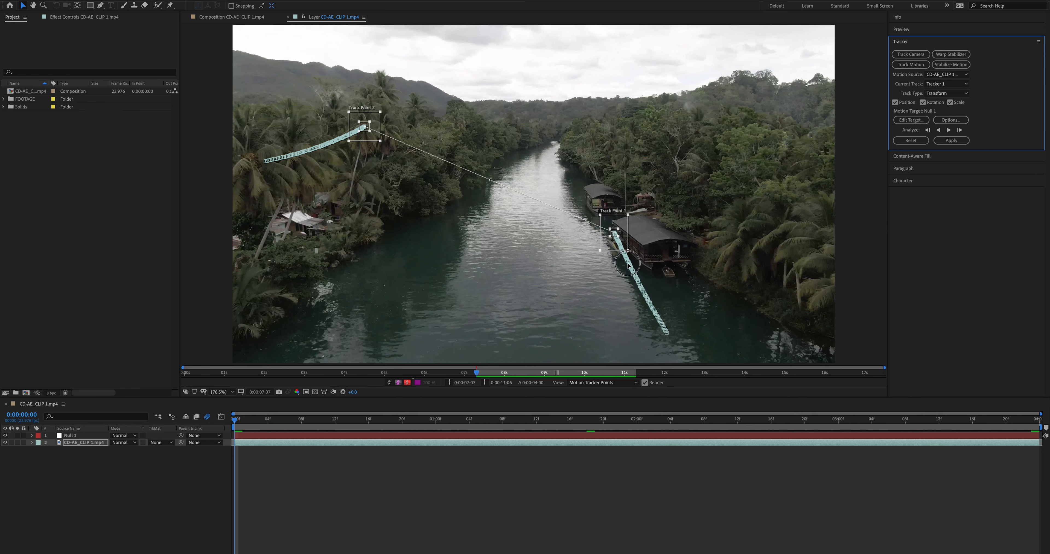
# Step through the analyzed frames to check that both track points stay on the houseboat and palm tree.
pyautogui.moveTo(622, 263); pyautogui.dragTo(617, 258)
pyautogui.press('space')
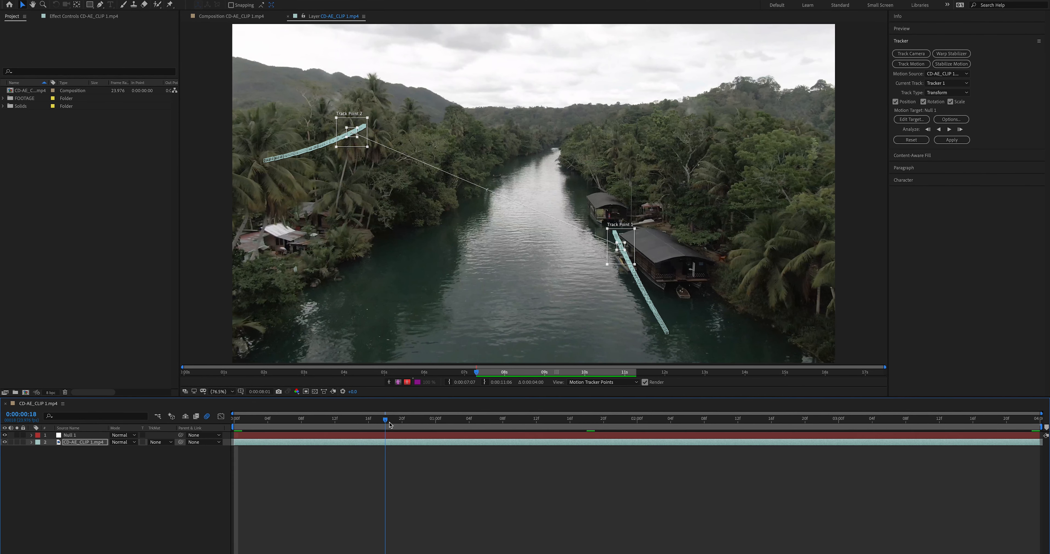
pyautogui.moveTo(358, 143); pyautogui.dragTo(355, 142)
pyautogui.press('pagedown')
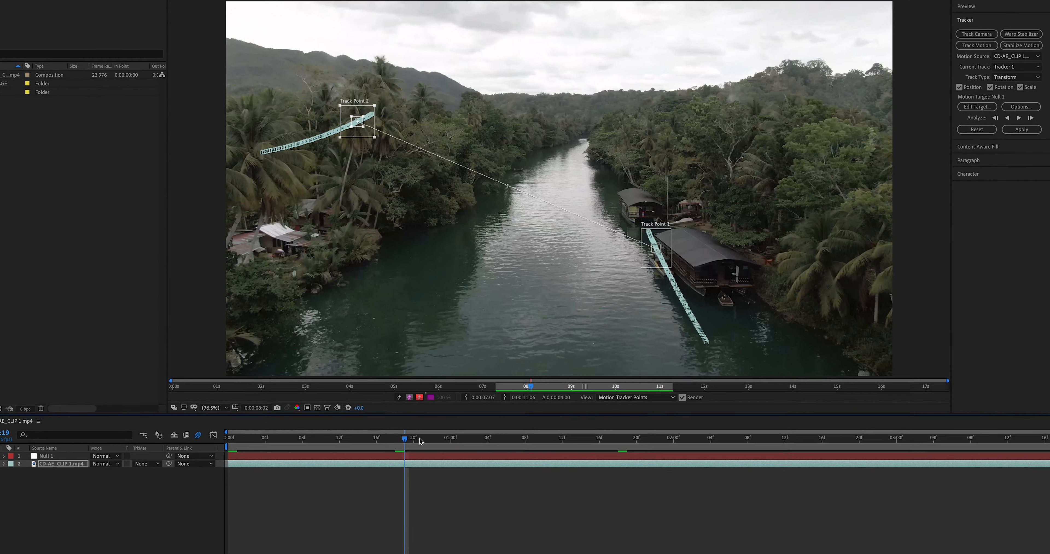
pyautogui.press('pagedown')
pyautogui.press('pagedown')
pyautogui.press('pagedown')
pyautogui.press('pagedown')
pyautogui.press('pagedown')
pyautogui.press('pagedown')
pyautogui.press('pagedown')
pyautogui.press('pagedown')
pyautogui.press('pagedown')
pyautogui.press('pagedown')
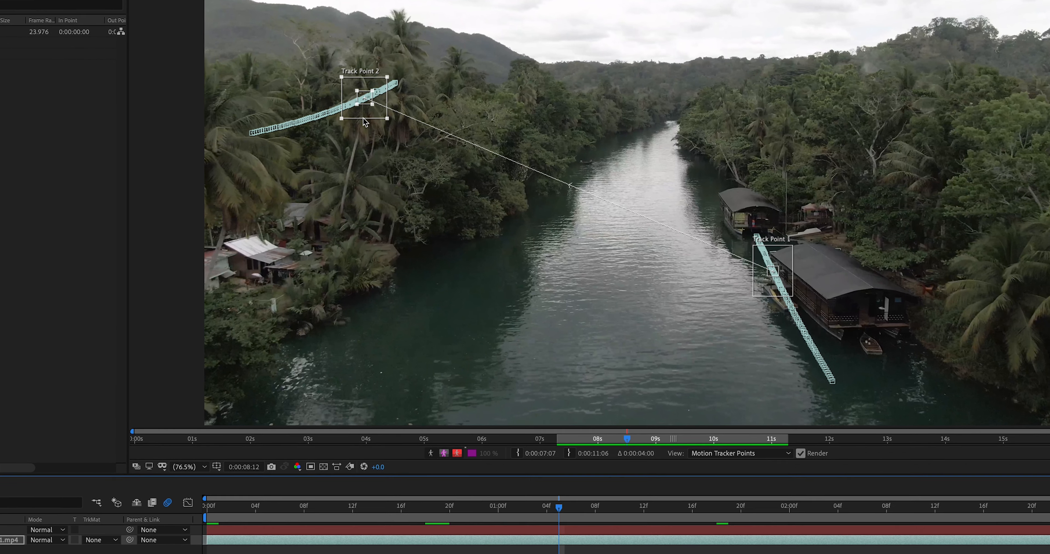
pyautogui.moveTo(366, 113); pyautogui.dragTo(365, 104)
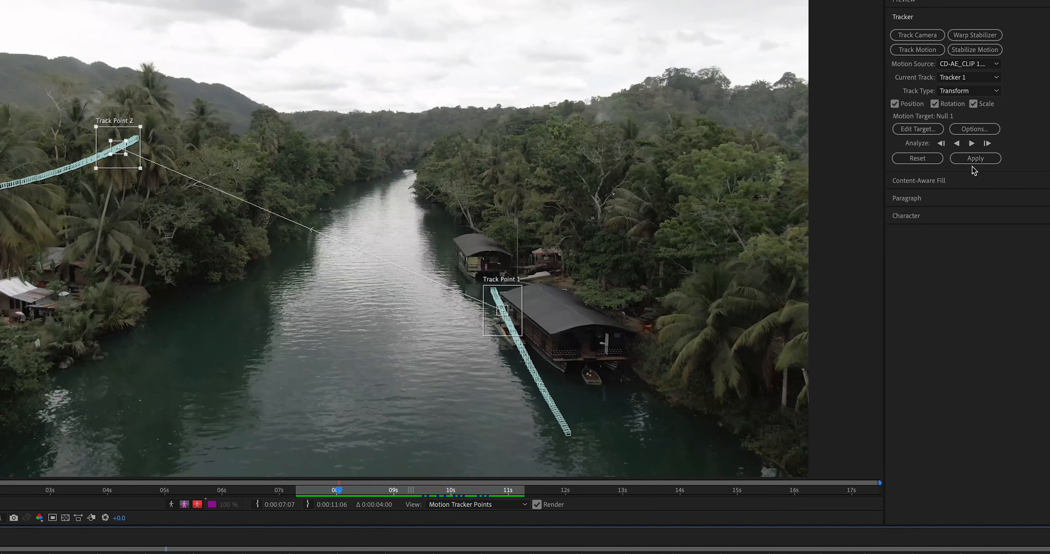
# Apply the tracking data to Null 1 in the X and Y dimensions and scrub the first frames.
pyautogui.click(950, 141)
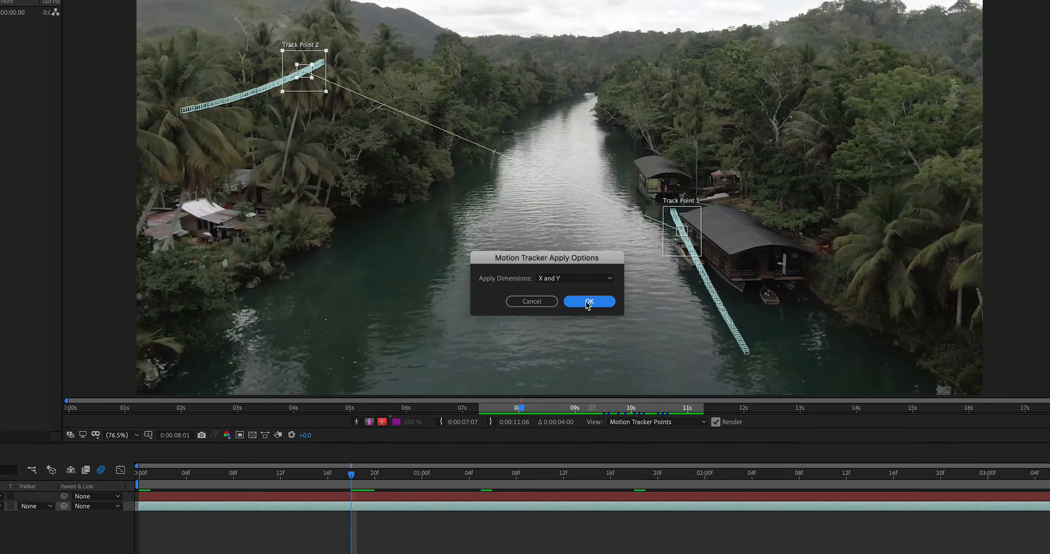
pyautogui.press('Return')
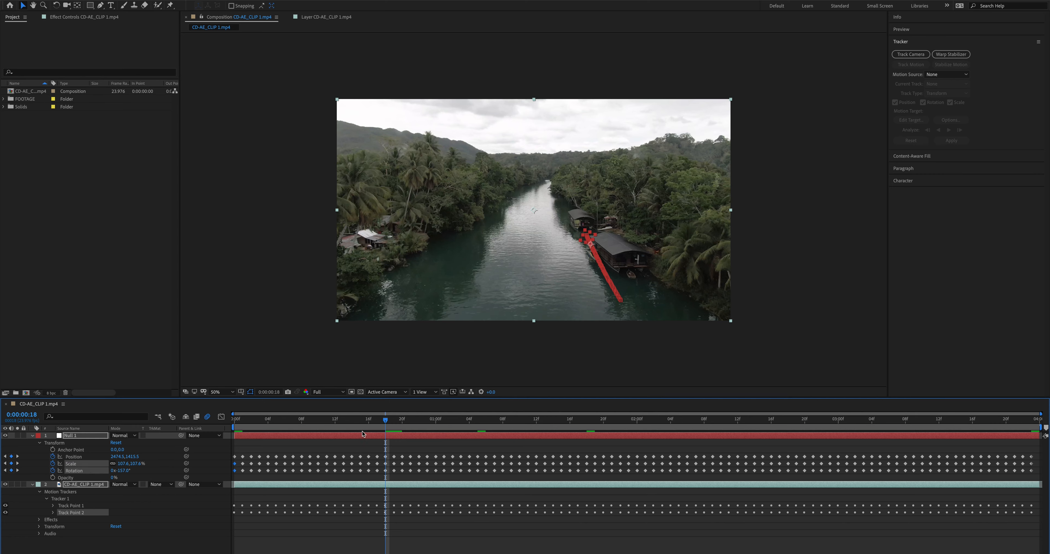
pyautogui.click(243, 419)
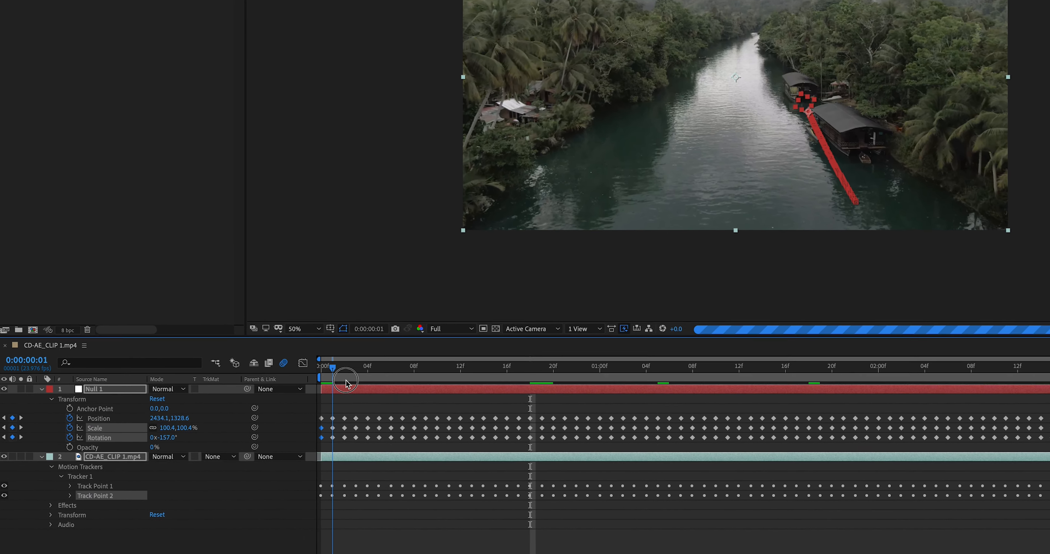
pyautogui.moveTo(346, 380); pyautogui.dragTo(1049, 413)
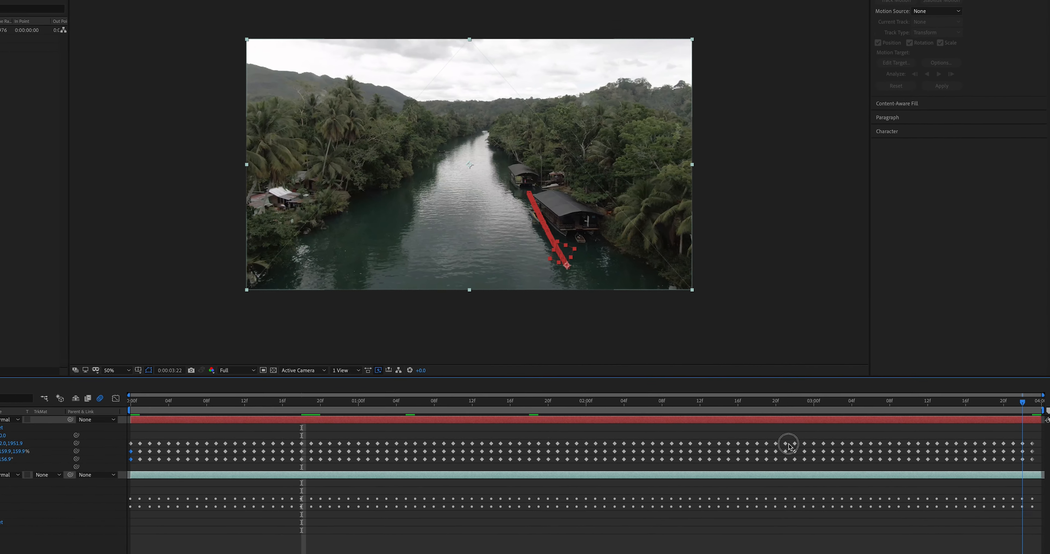
pyautogui.moveTo(788, 444); pyautogui.dragTo(129, 468)
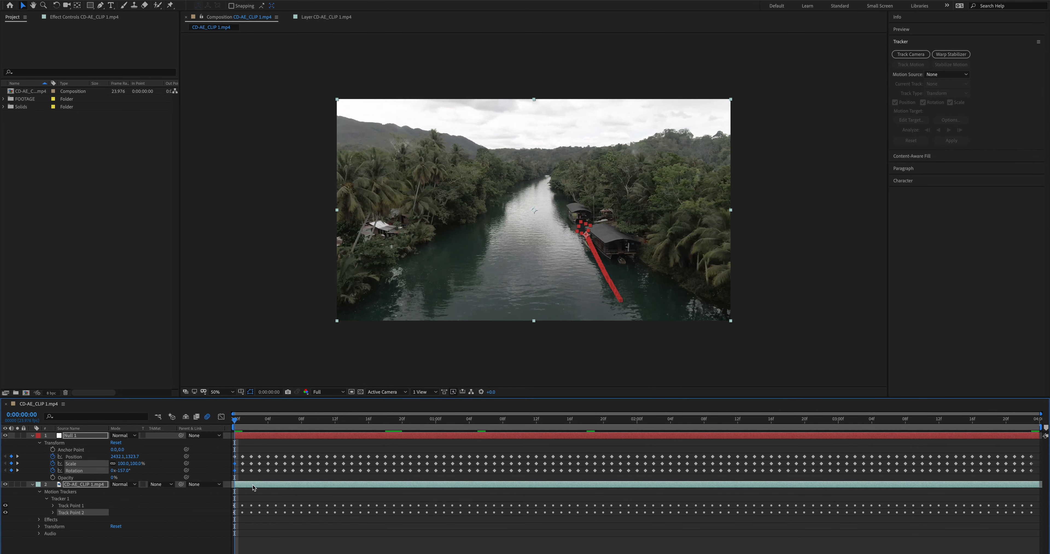
pyautogui.click(253, 484)
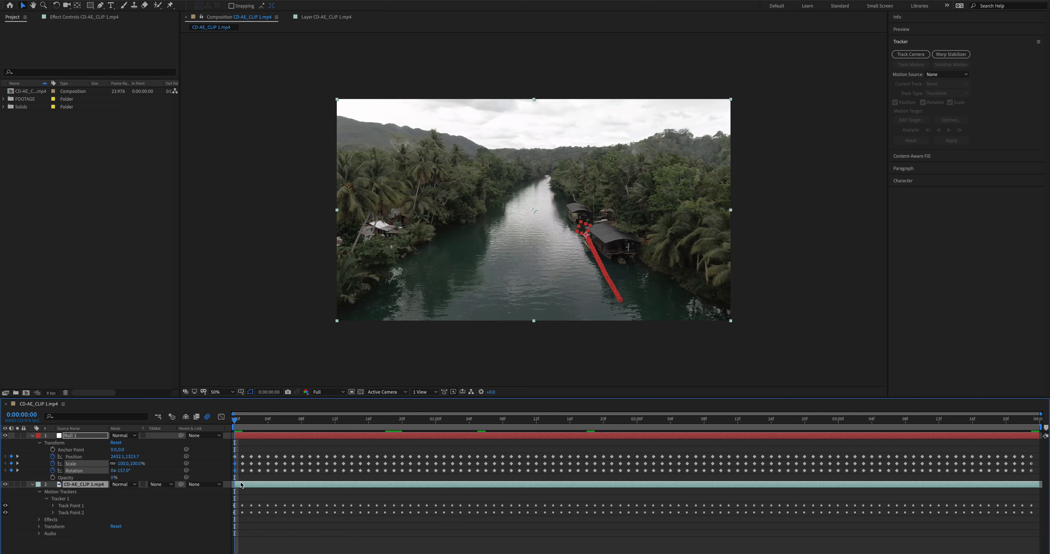
# Examine the Scale and Opacity properties of Null 1 and the clip layer, and collapse both layers.
pyautogui.press('s')
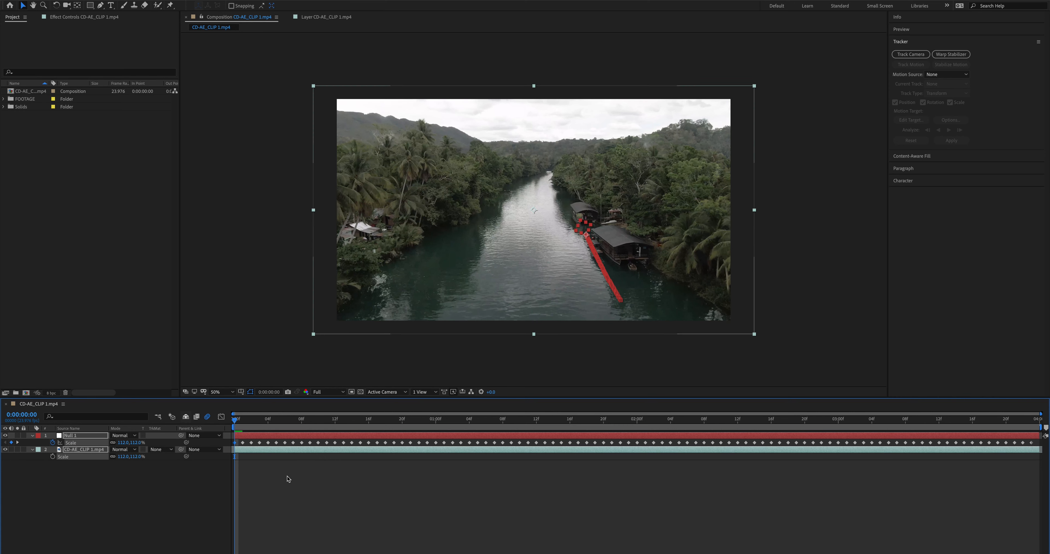
pyautogui.press('super+z')
pyautogui.click(288, 471)
pyautogui.click(256, 451)
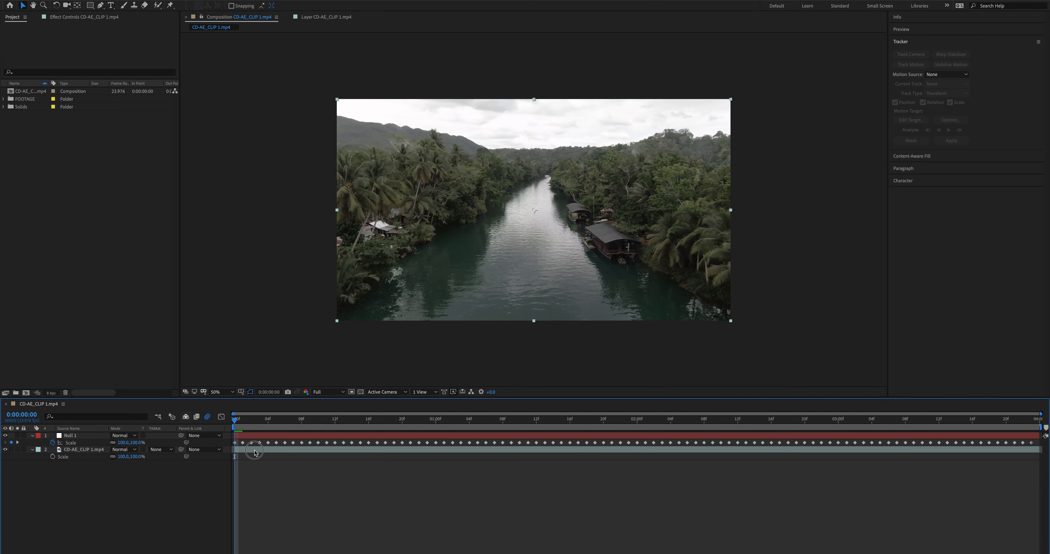
pyautogui.moveTo(135, 456); pyautogui.dragTo(146, 457)
pyautogui.press('p')
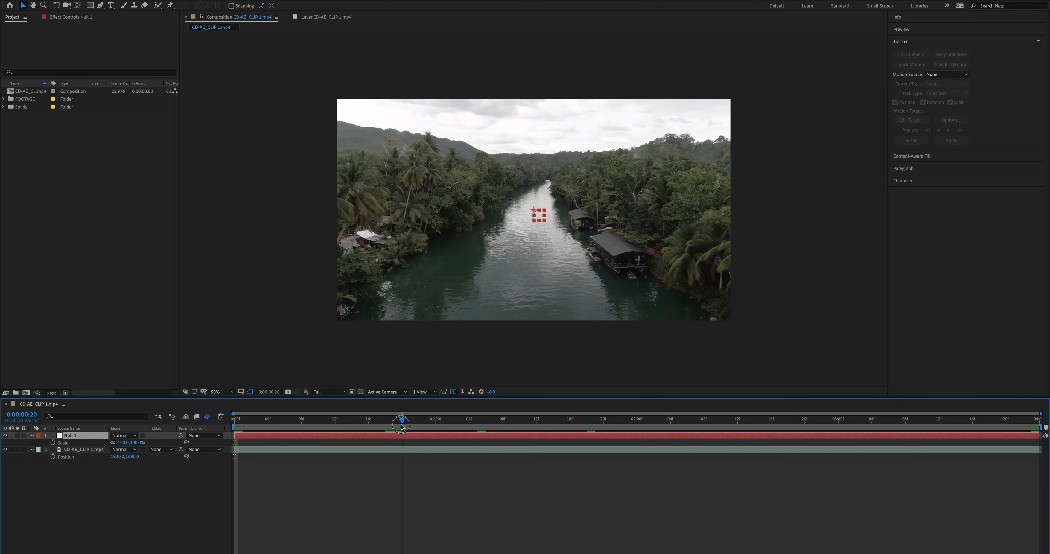
pyautogui.moveTo(401, 423); pyautogui.dragTo(262, 435)
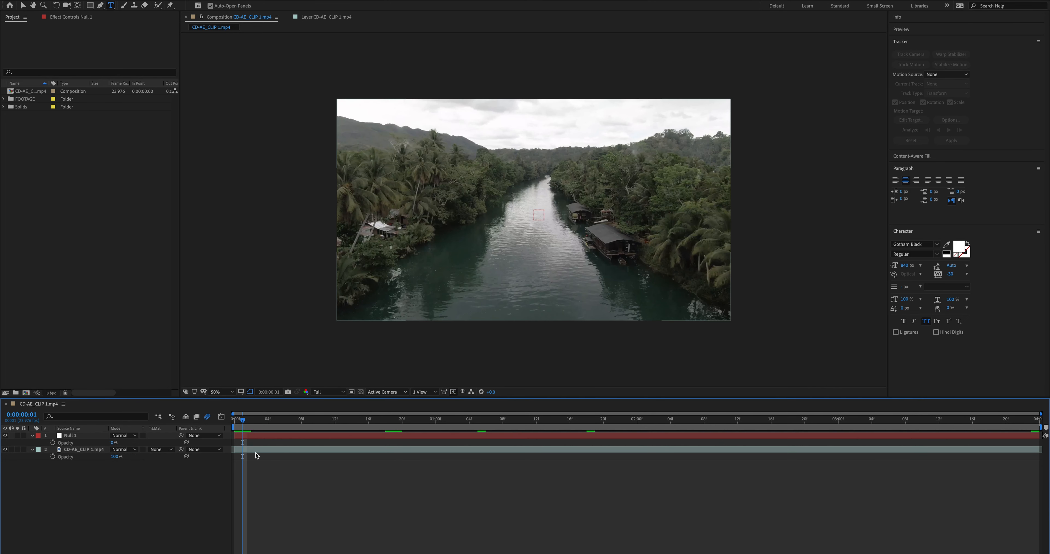
pyautogui.press('super+a')
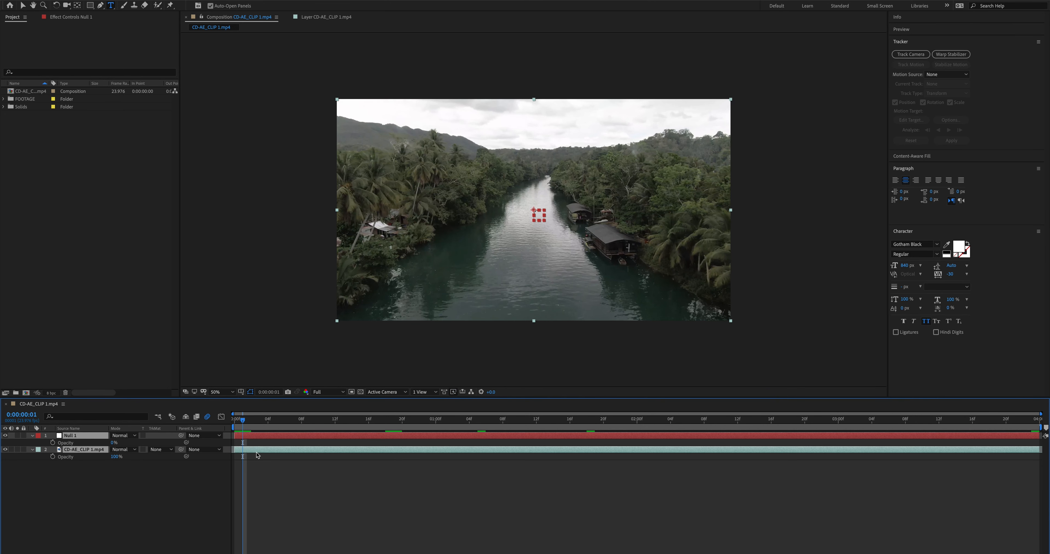
pyautogui.press('u')
pyautogui.click(300, 477)
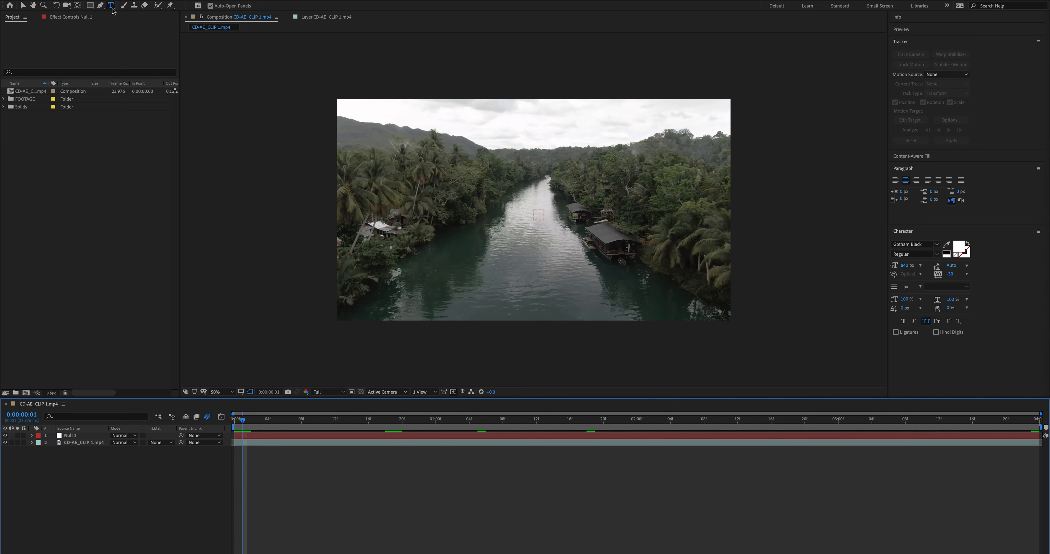
# Add a VLOG 1 text box across the frame and move the title down to the middle of the frame.
pyautogui.moveTo(338, 101); pyautogui.dragTo(730, 239)
pyautogui.write('VLOG 1')
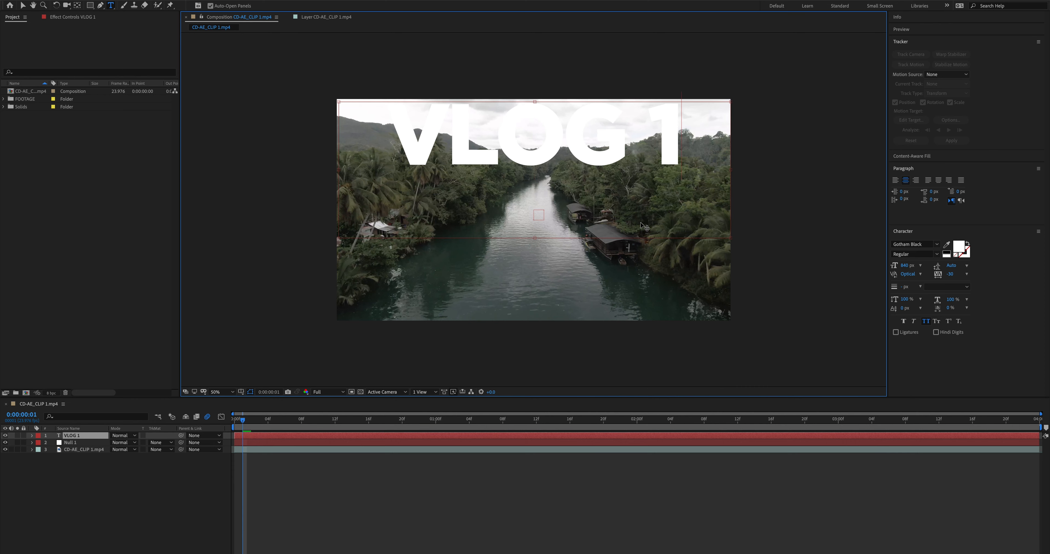
pyautogui.click(570, 527)
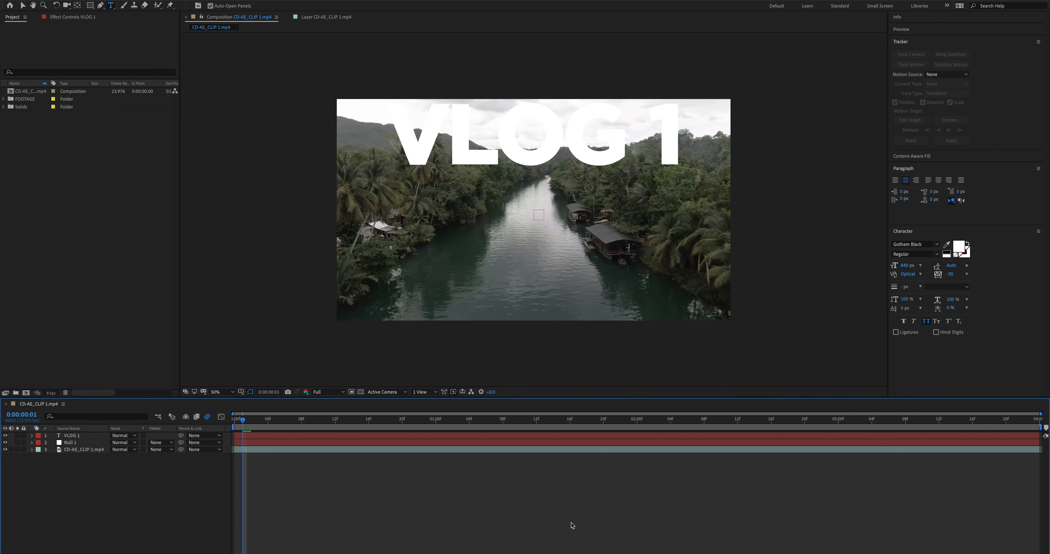
pyautogui.press('v')
pyautogui.moveTo(518, 150); pyautogui.dragTo(528, 216)
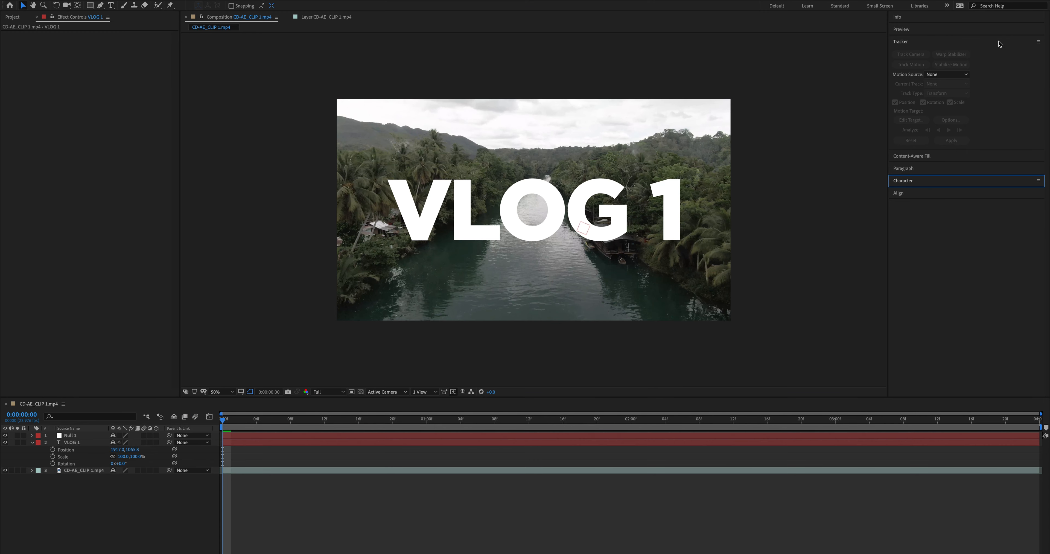
# Parent the VLOG 1 text layer to Null 1.
pyautogui.click(995, 42)
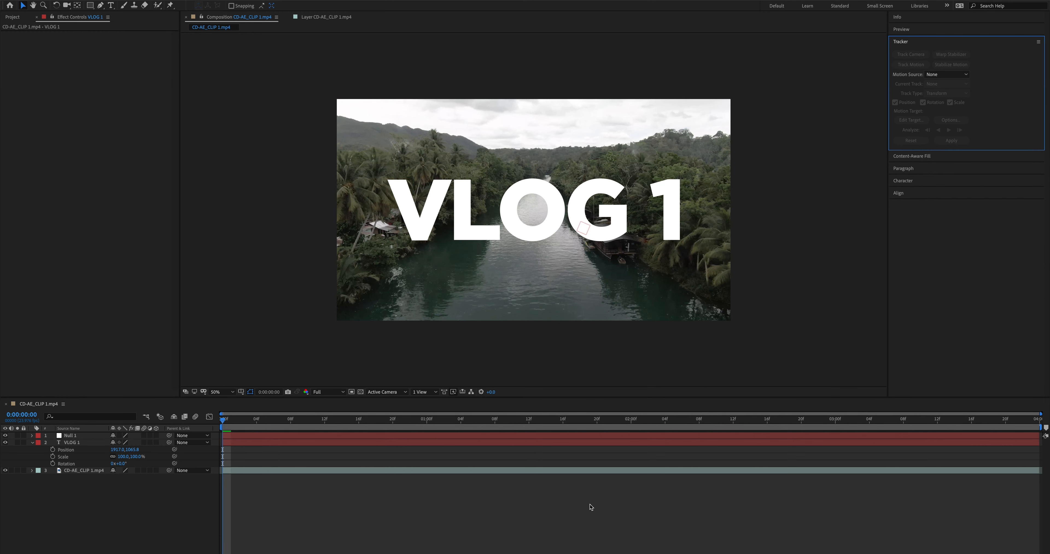
pyautogui.click(530, 472)
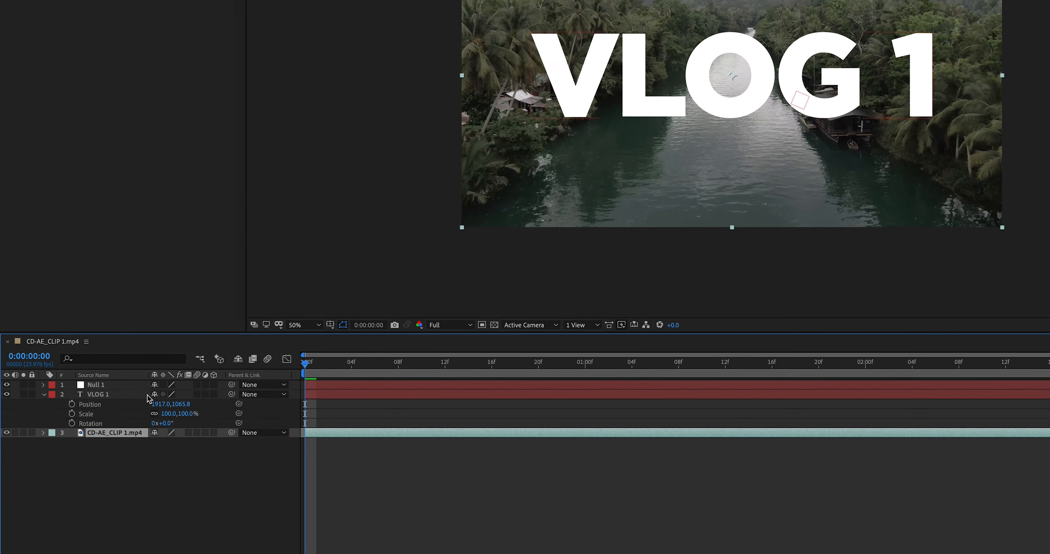
pyautogui.click(107, 442)
pyautogui.moveTo(168, 443); pyautogui.dragTo(156, 443)
pyautogui.moveTo(374, 271); pyautogui.dragTo(161, 246)
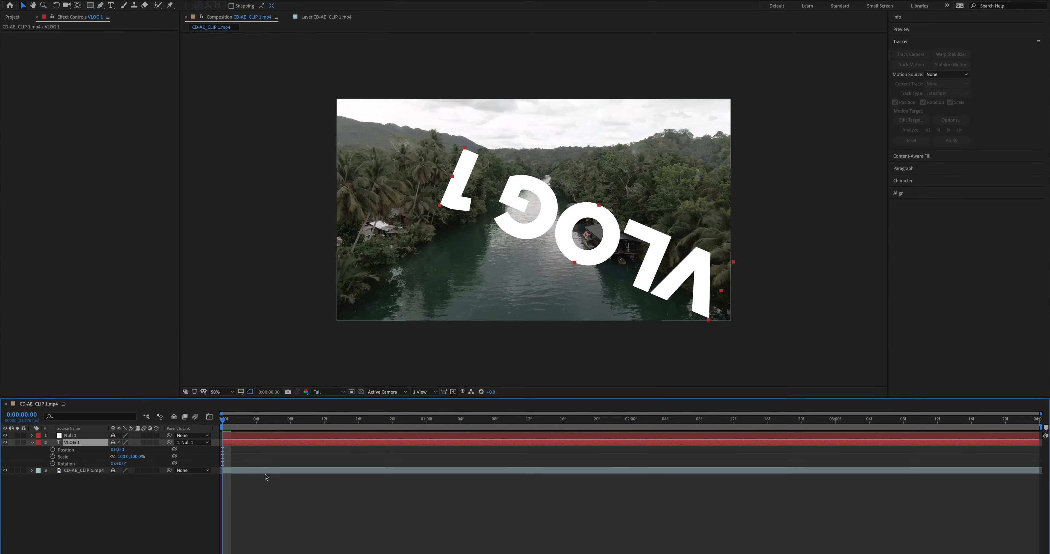
pyautogui.click(265, 475)
pyautogui.click(229, 442)
# Set the VLOG 1 layer's rotation to 157° and its position to 798.5, 304.9, and play the result.
pyautogui.moveTo(120, 463); pyautogui.dragTo(188, 463)
pyautogui.moveTo(118, 450); pyautogui.dragTo(292, 464)
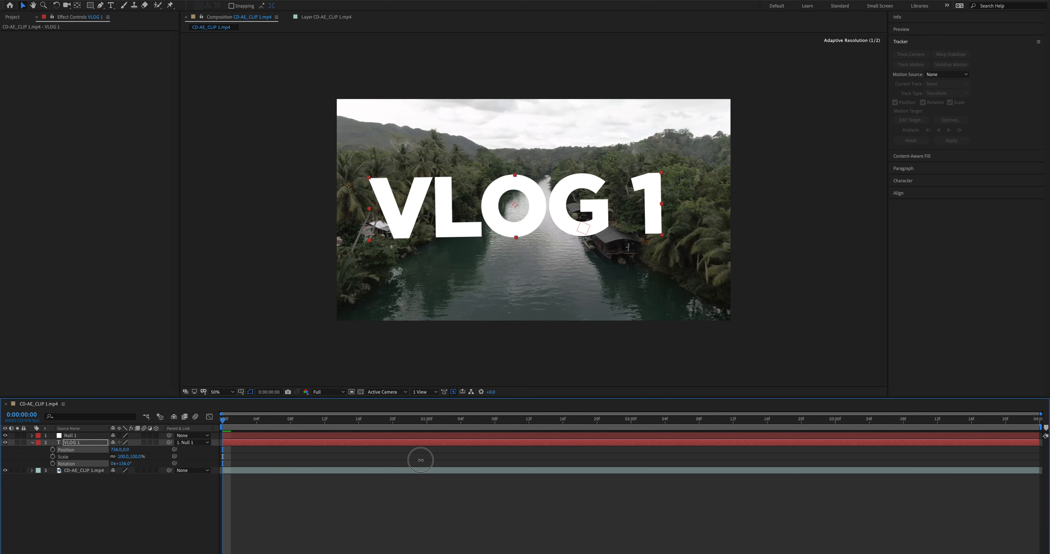
pyautogui.moveTo(631, 191); pyautogui.dragTo(634, 158)
pyautogui.moveTo(126, 464); pyautogui.dragTo(127, 464)
pyautogui.click(277, 525)
pyautogui.press('space')
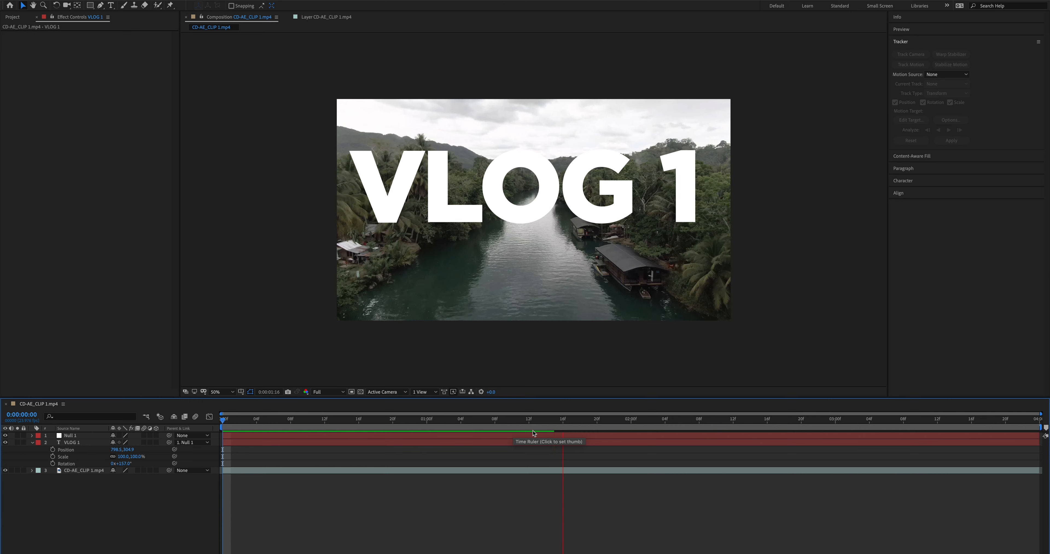
# At 0:00:01:18, enlarge the VLOG 1 title to about 116% and adjust its placement over the river.
pyautogui.click(524, 443)
pyautogui.moveTo(133, 456); pyautogui.dragTo(158, 448)
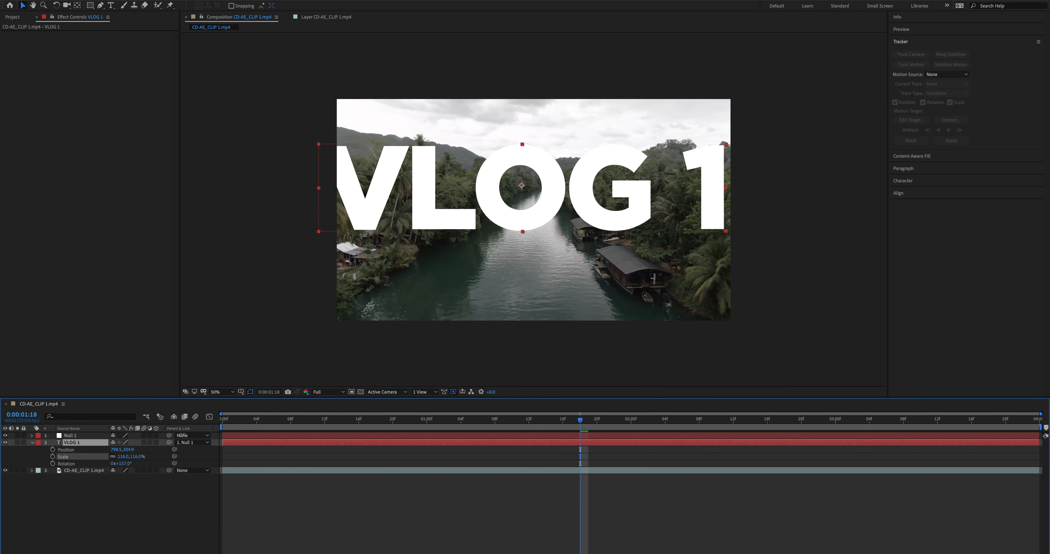
pyautogui.moveTo(513, 216); pyautogui.dragTo(524, 211)
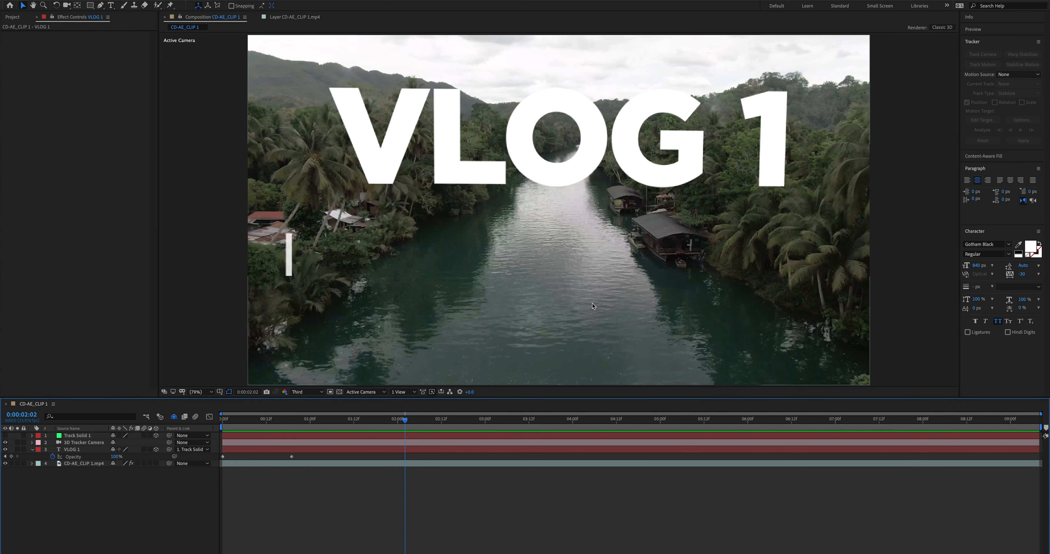
# Play the clip, stop at 0:00:06:14 where the river shows through the O, and activate the Ellipse tool.
pyautogui.press('space')
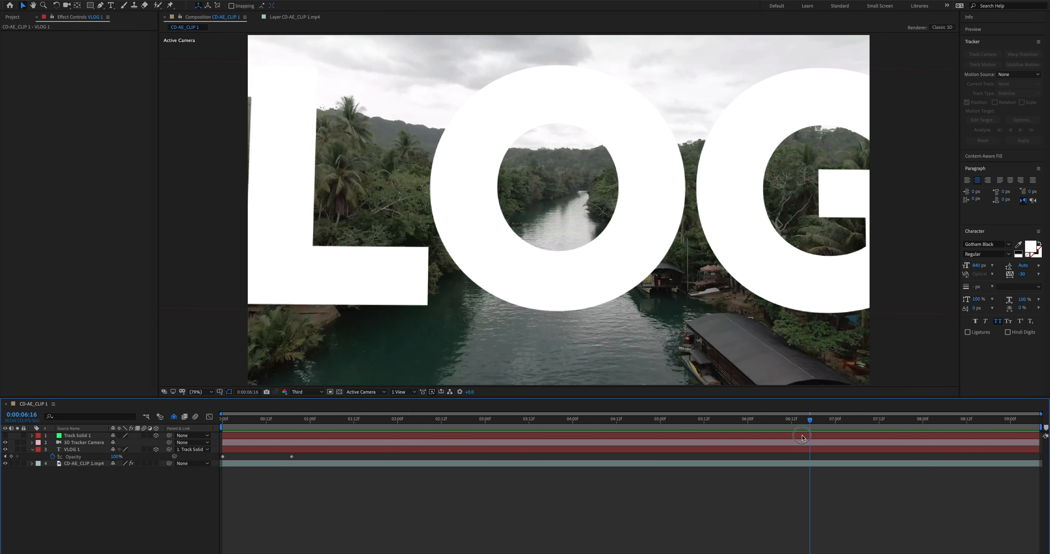
pyautogui.moveTo(90, 5); pyautogui.dragTo(119, 27)
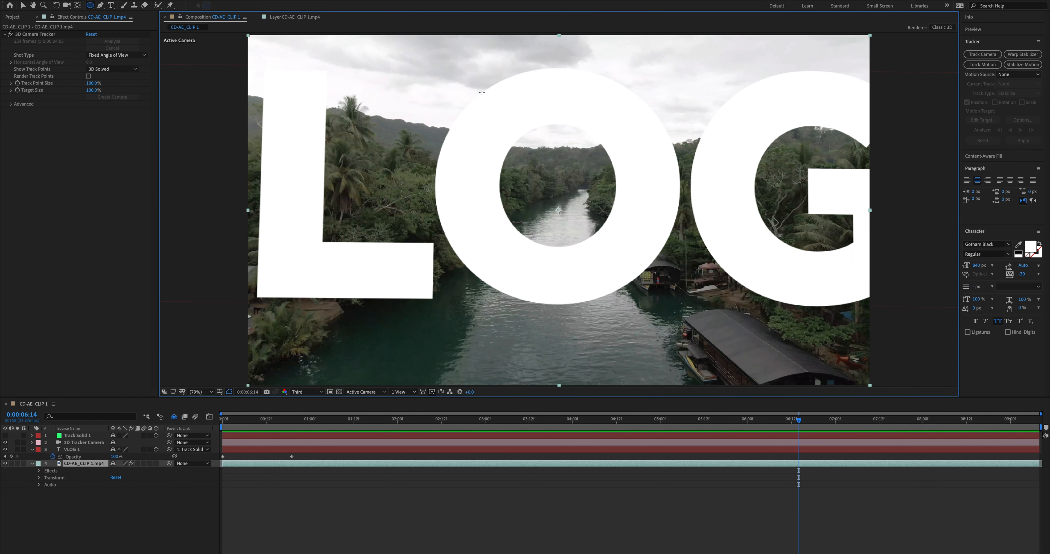
# Try an elliptical mask around the opening of the O on the CD-AE_CLIP 1.mp4 layer and delete it.
pyautogui.moveTo(481, 93); pyautogui.dragTo(634, 258)
pyautogui.moveTo(597, 217); pyautogui.dragTo(651, 268)
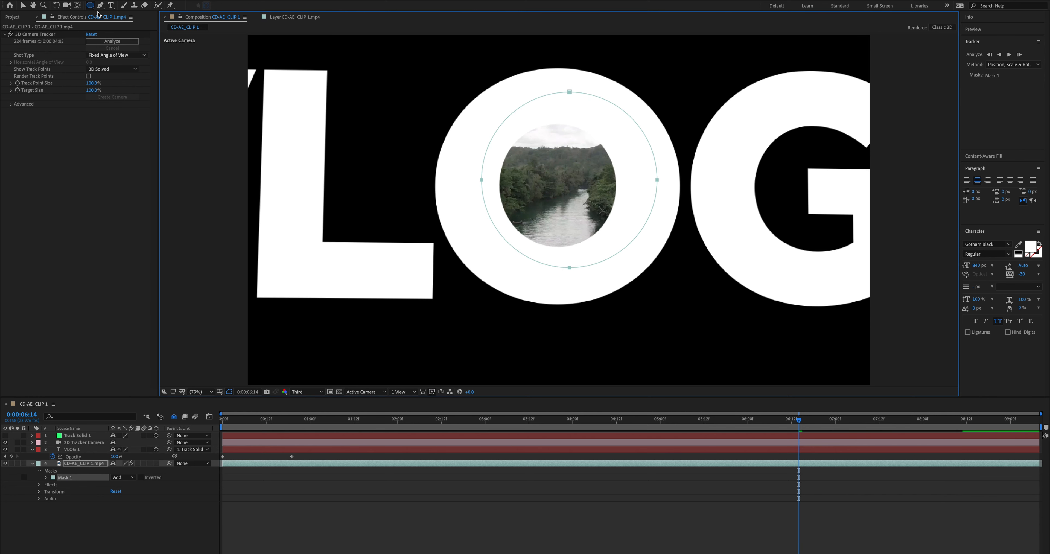
pyautogui.press('Delete')
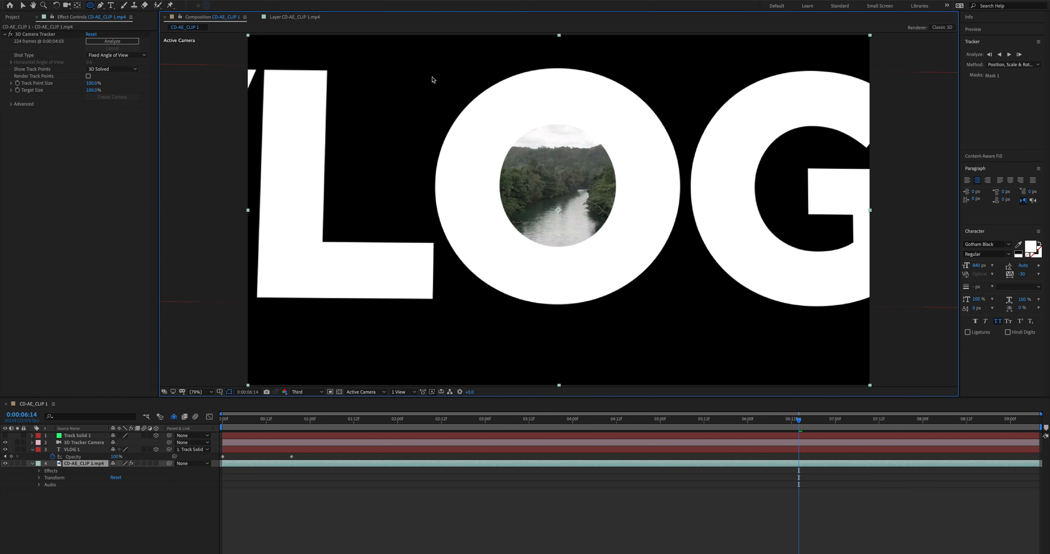
# Try a closed, curved four-point mask around the opening of the O with the Pen tool and undo it.
pyautogui.press('g')
pyautogui.click(553, 104)
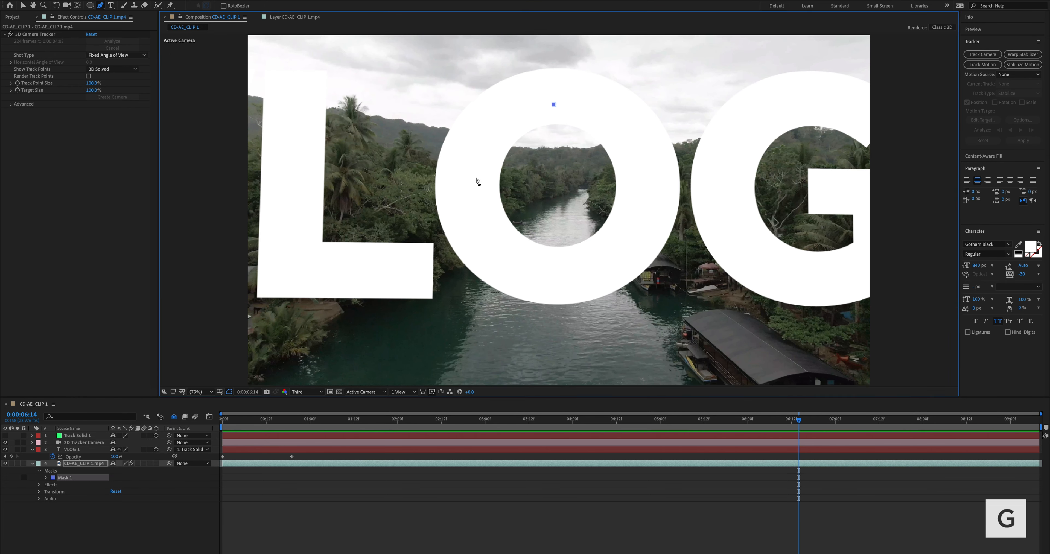
pyautogui.moveTo(474, 184); pyautogui.dragTo(464, 255)
pyautogui.click(552, 276)
pyautogui.moveTo(568, 275); pyautogui.dragTo(584, 273)
pyautogui.moveTo(651, 191); pyautogui.dragTo(633, 118)
pyautogui.click(554, 104)
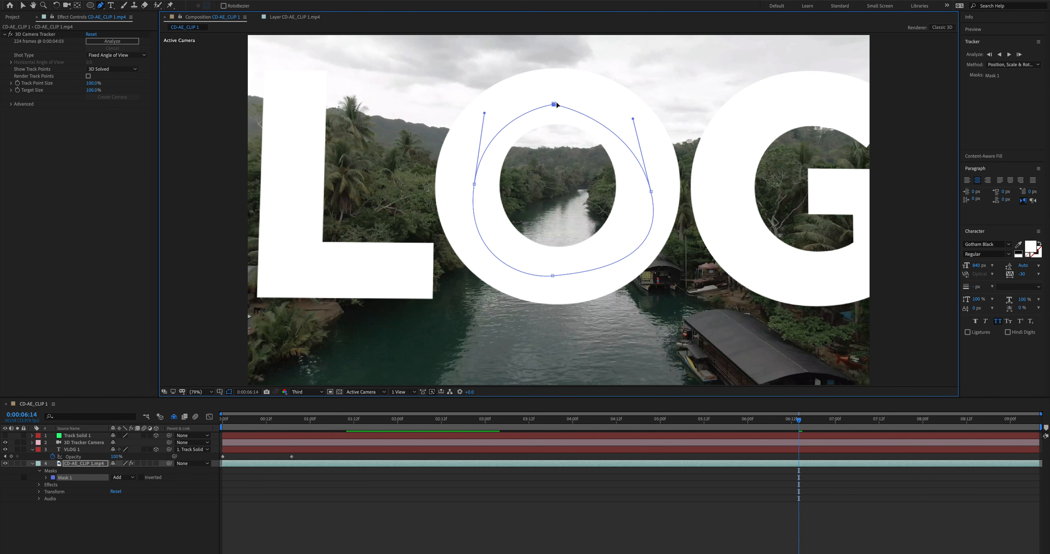
pyautogui.hotkey('ctrl', 'z')
pyautogui.hotkey('ctrl', 'z')
pyautogui.hotkey('ctrl', 'z')
pyautogui.hotkey('ctrl', 'z')
pyautogui.hotkey('ctrl', 'z')
pyautogui.hotkey('ctrl', 'z')
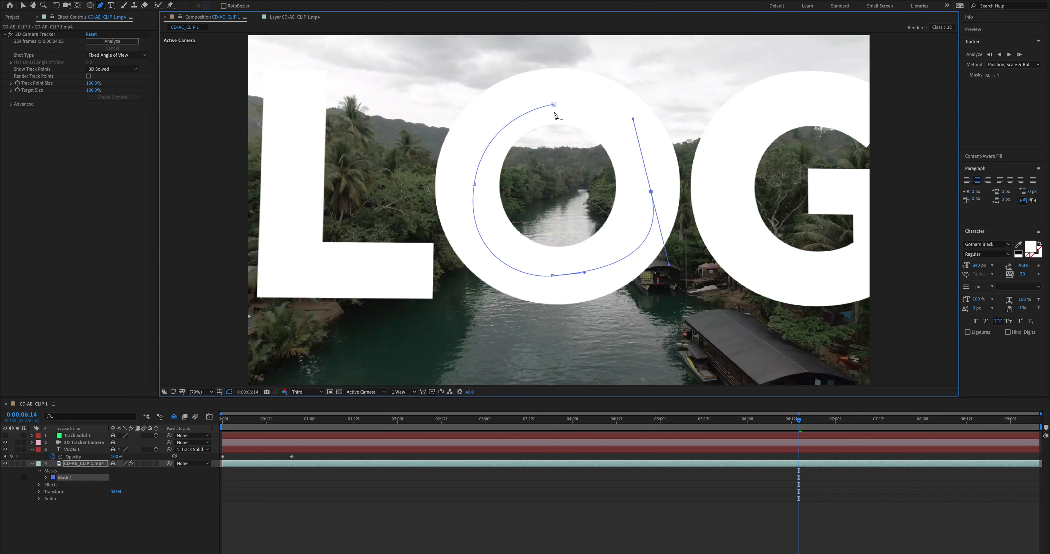
# Mask the CD-AE_CLIP 1.mp4 layer with an ellipse around the opening of the O and align it to the letter.
pyautogui.click(90, 6)
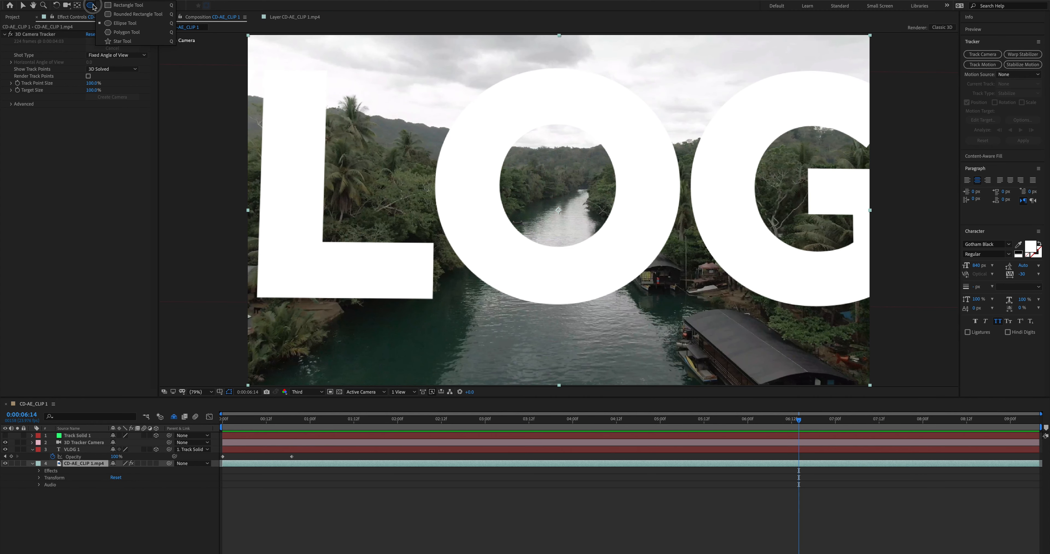
pyautogui.click(122, 24)
pyautogui.moveTo(475, 104); pyautogui.dragTo(642, 285)
pyautogui.press('v')
pyautogui.moveTo(548, 101); pyautogui.dragTo(550, 95)
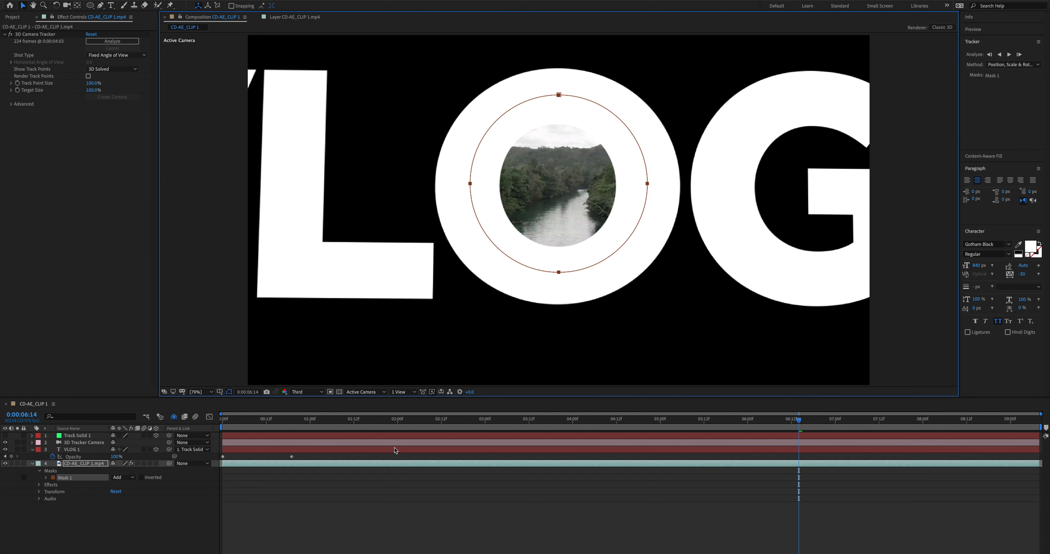
# Expand the properties of Mask 1 on the CD-AE_CLIP 1.mp4 layer and set its mode to Subtract.
pyautogui.click(77, 465)
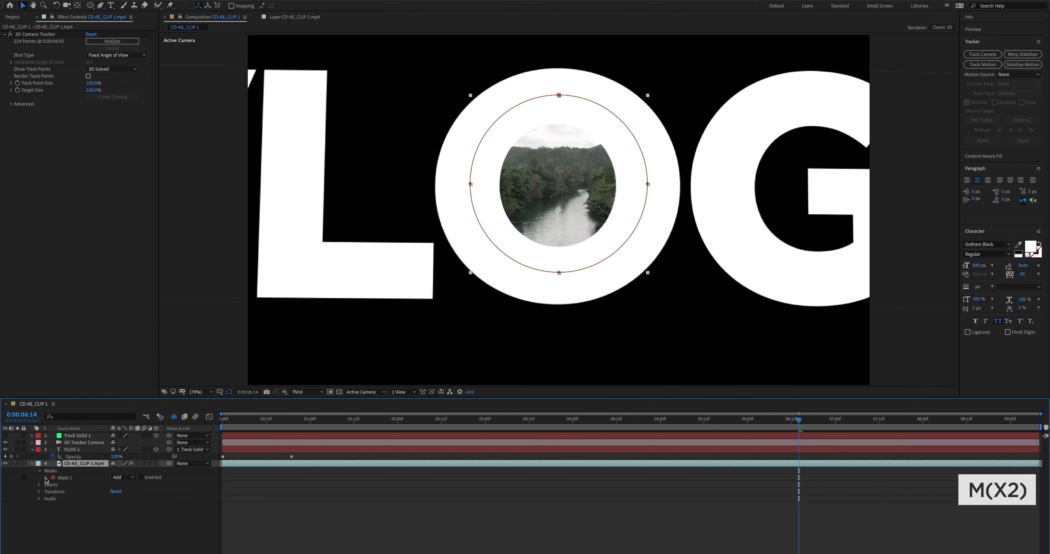
pyautogui.click(47, 478)
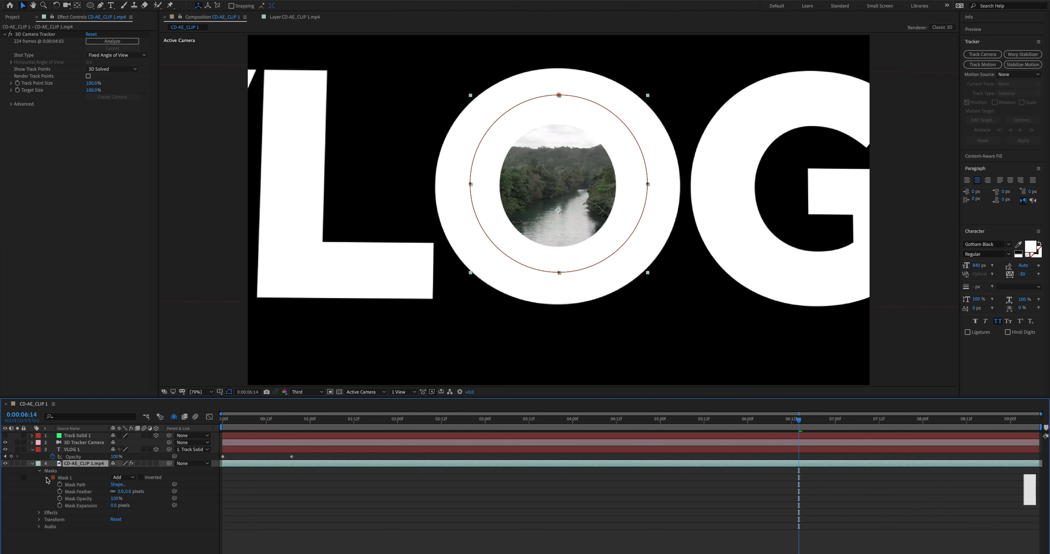
pyautogui.click(132, 478)
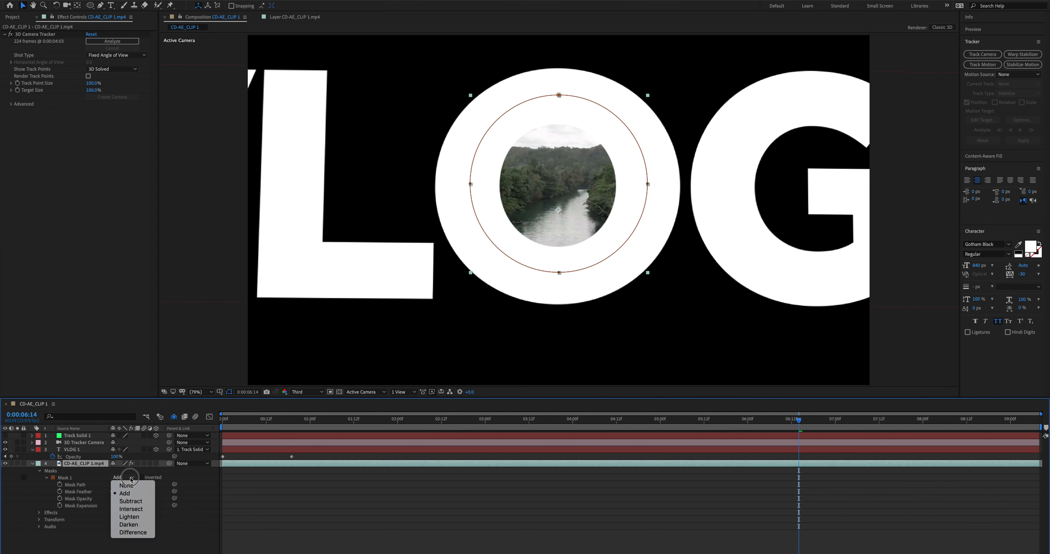
pyautogui.click(131, 501)
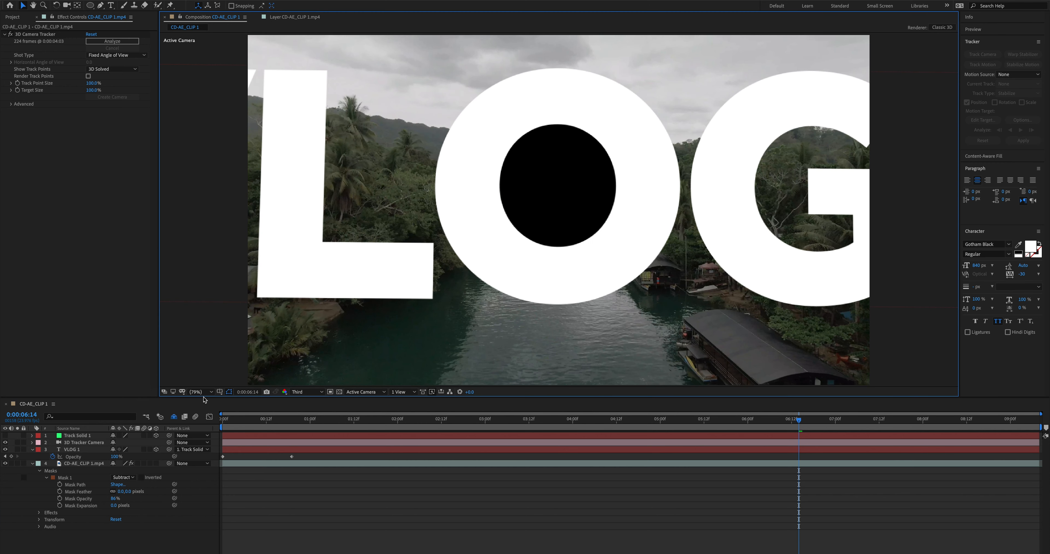
# Keyframe Mask 1's path and expansion at 0:00:06:14 and move the current time to about 0:00:09:04.
pyautogui.click(783, 463)
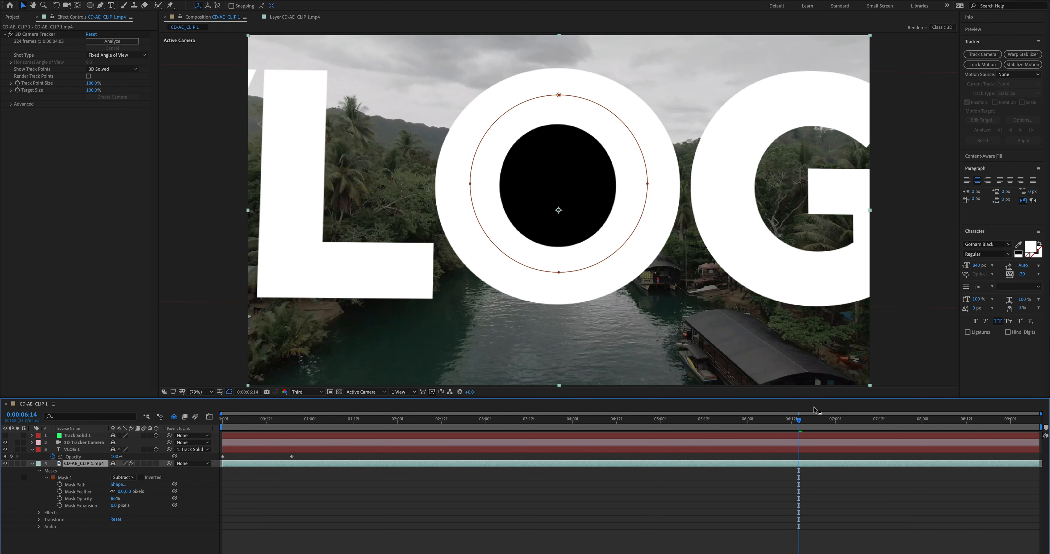
pyautogui.moveTo(792, 421); pyautogui.dragTo(481, 420)
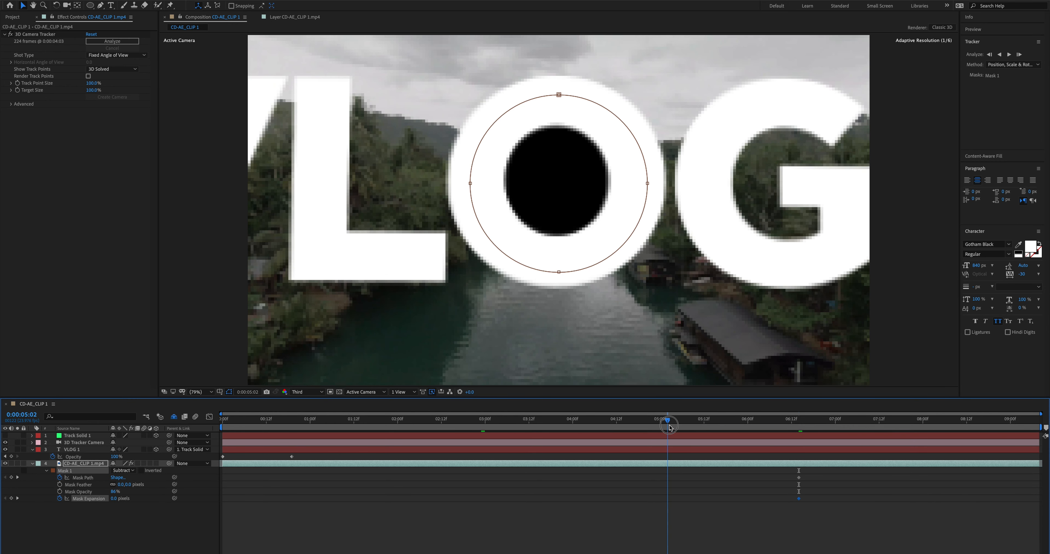
pyautogui.moveTo(669, 427); pyautogui.dragTo(1025, 444)
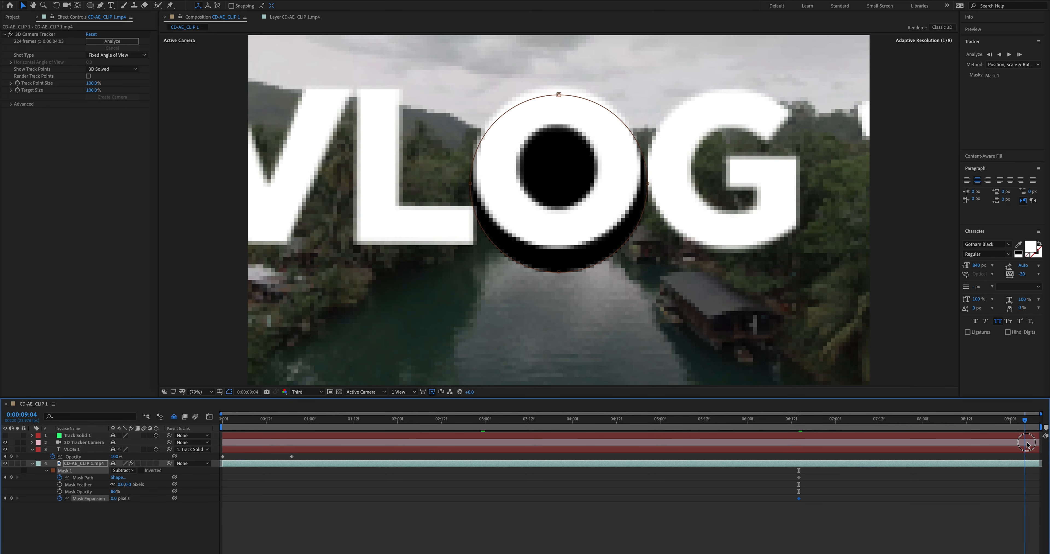
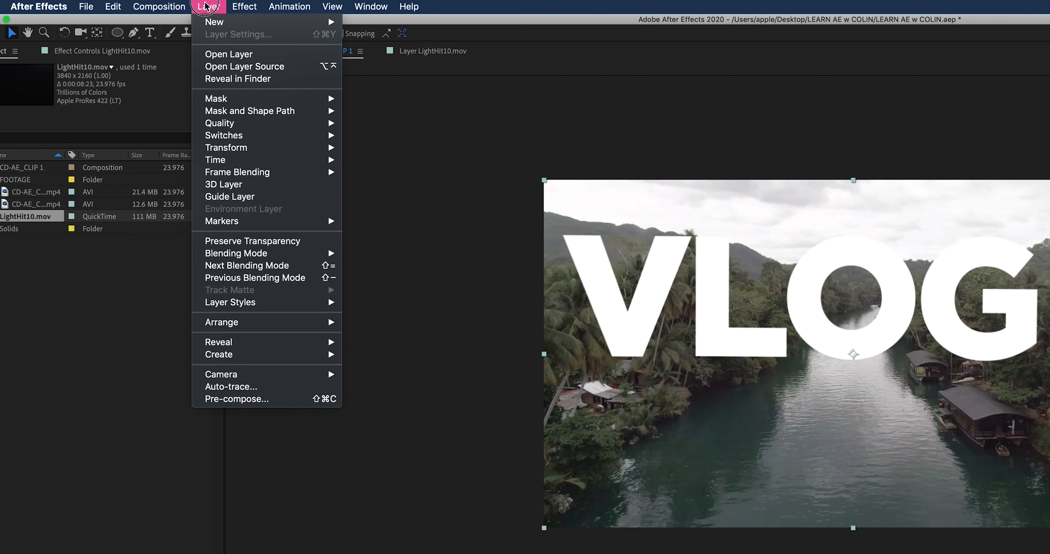
# Time-stretch the LightHit10.mov layer with a stretch factor of 200%.
pyautogui.click(237, 160)
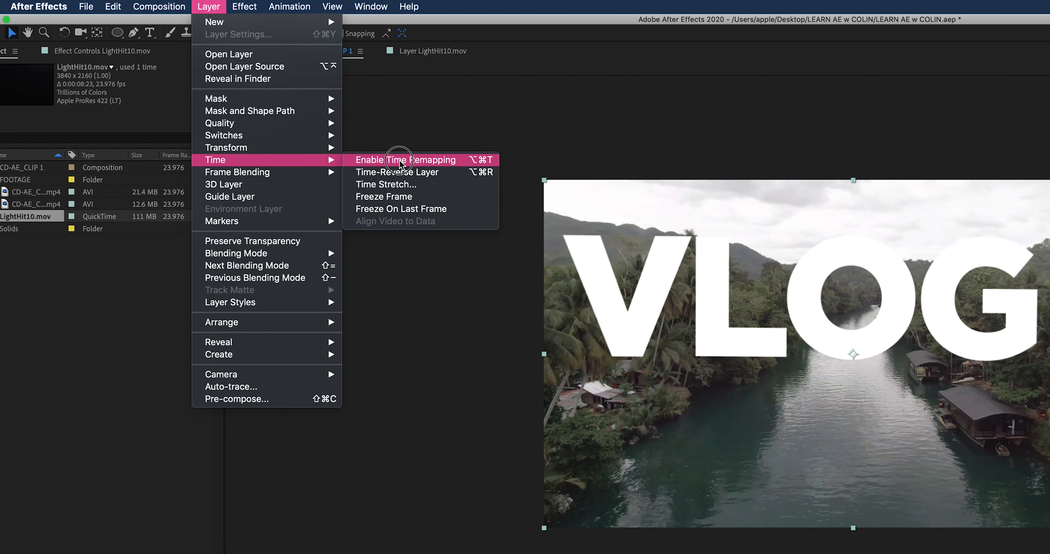
pyautogui.click(395, 189)
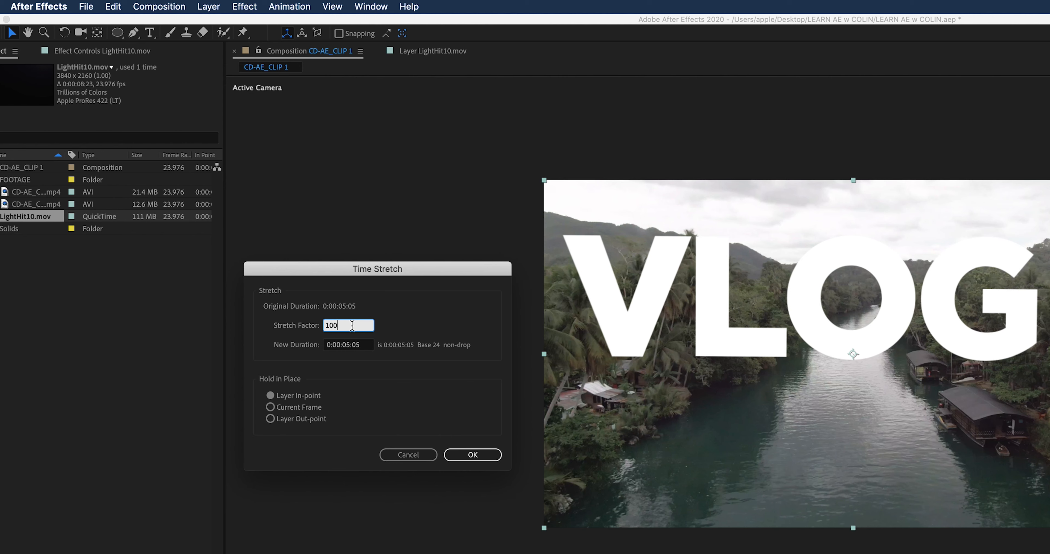
pyautogui.moveTo(328, 324); pyautogui.dragTo(324, 324)
pyautogui.write('2')
pyautogui.click(405, 324)
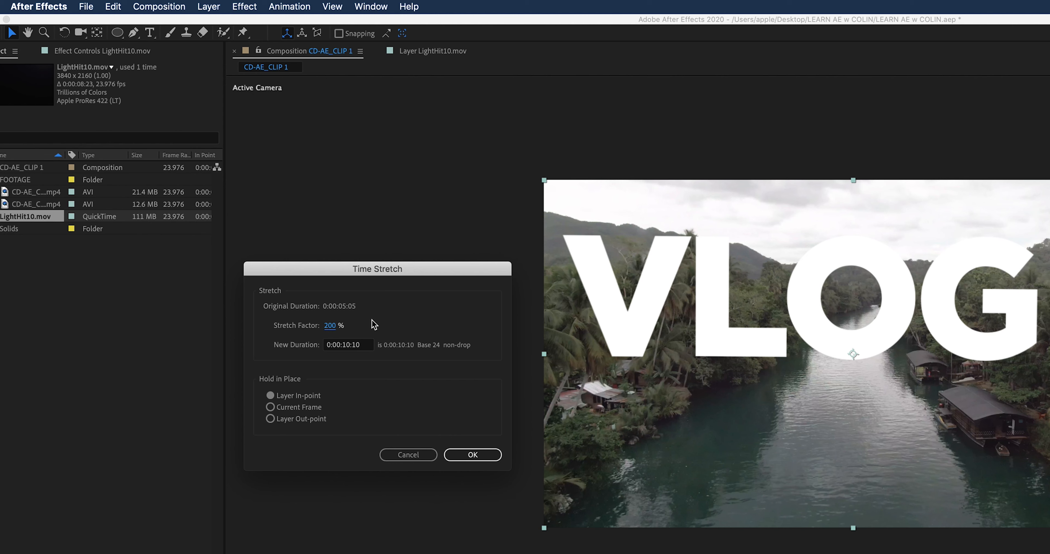
pyautogui.click(471, 455)
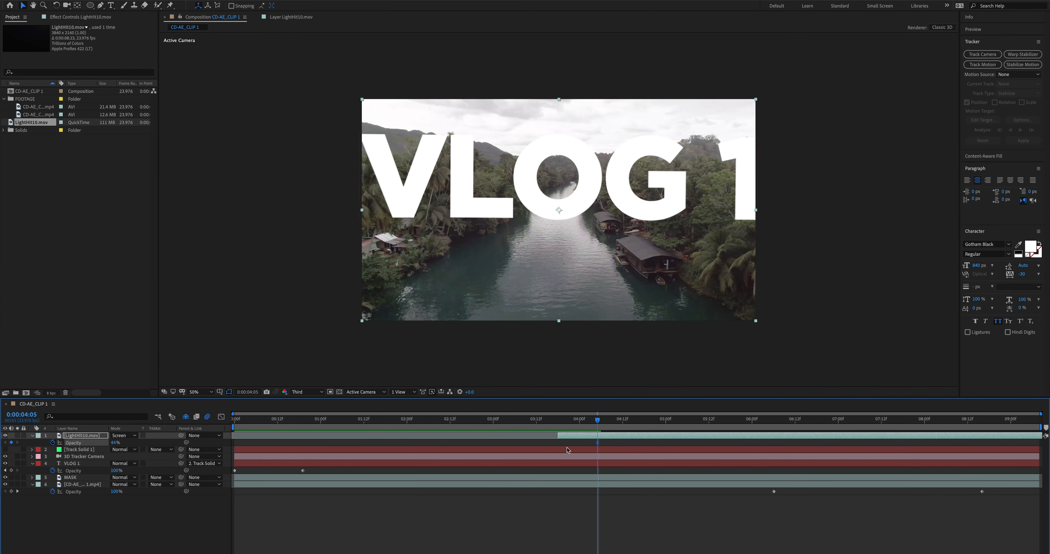
# Fade in the LightHit10.mov layer with two opacity keyframes, from the layer's start to about 0:00:04:09.
pyautogui.moveTo(597, 442); pyautogui.dragTo(612, 442)
pyautogui.moveTo(115, 443); pyautogui.dragTo(59, 442)
pyautogui.moveTo(598, 442); pyautogui.dragTo(557, 445)
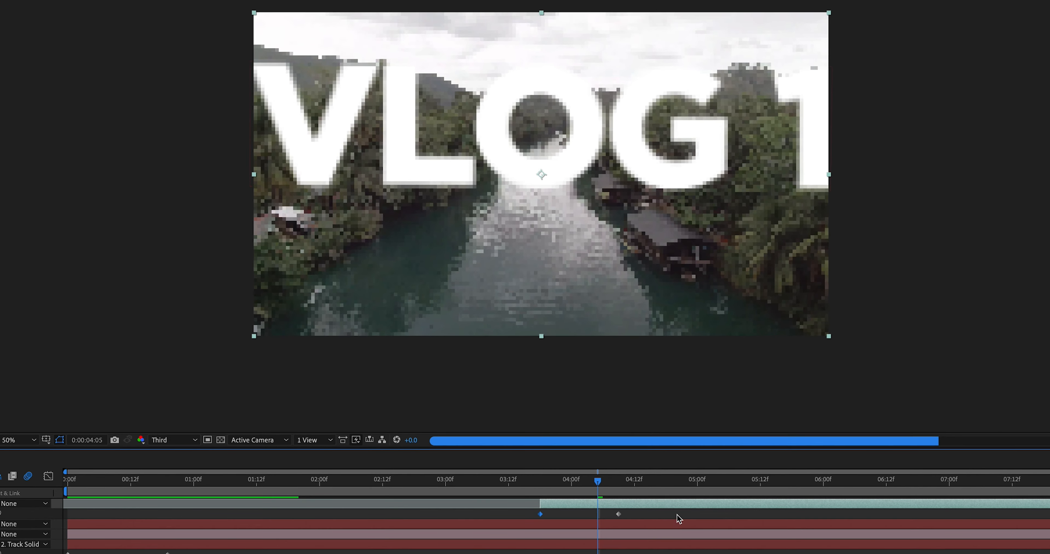
pyautogui.click(618, 513)
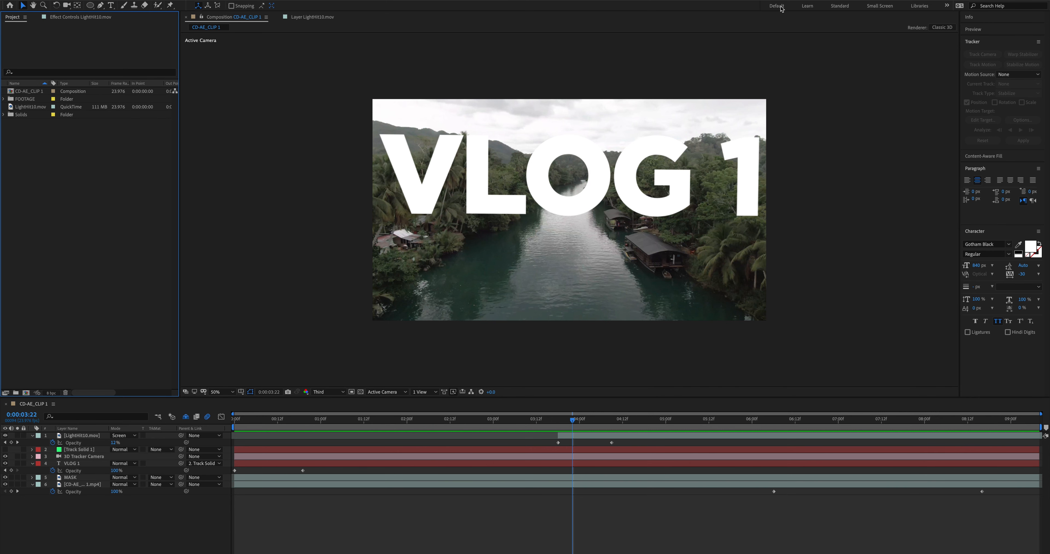
# Switch to the Default workspace and create a new adjustment layer in the CD-AE_CLIP 1 composition.
pyautogui.click(778, 8)
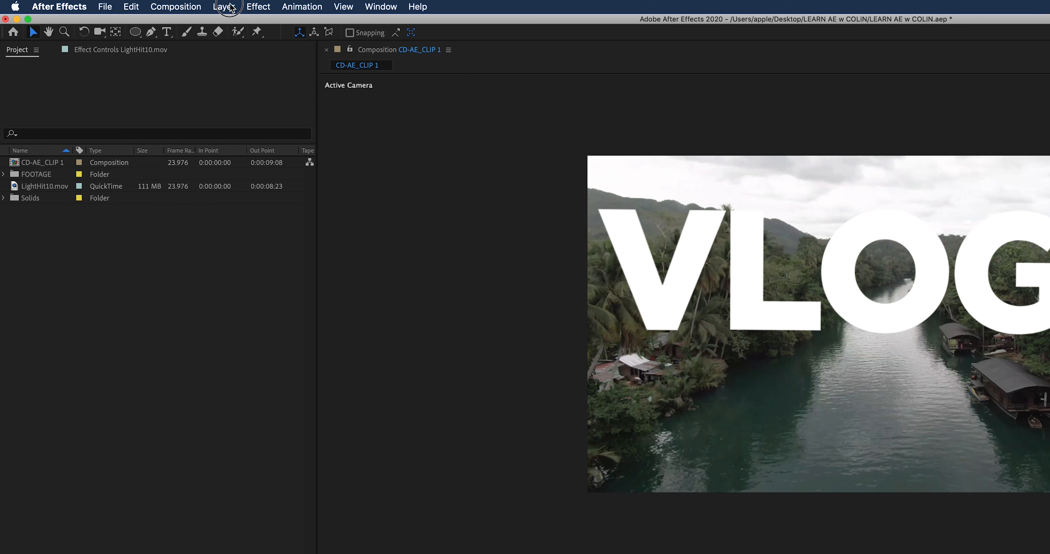
pyautogui.click(229, 6)
pyautogui.moveTo(229, 21)
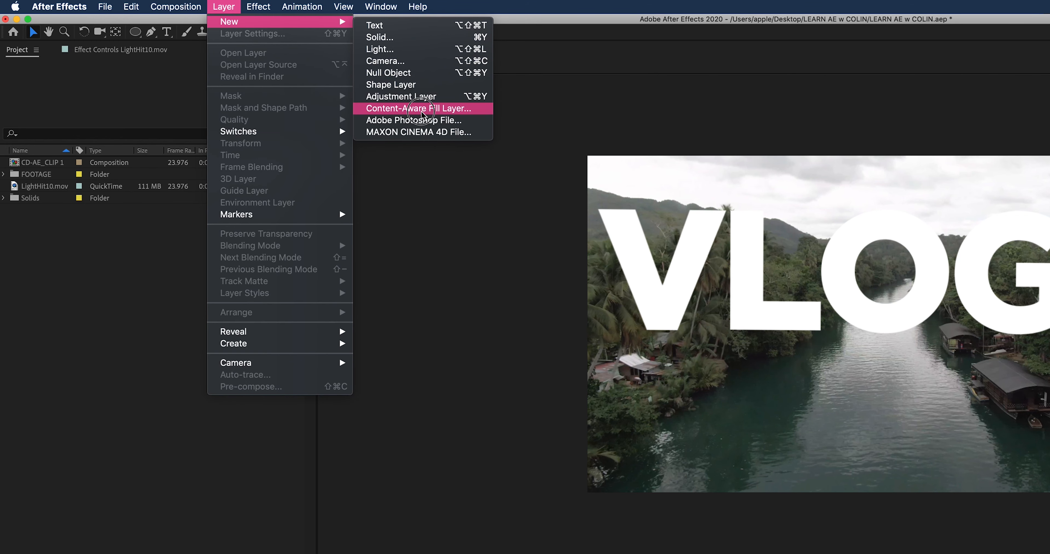
pyautogui.click(420, 97)
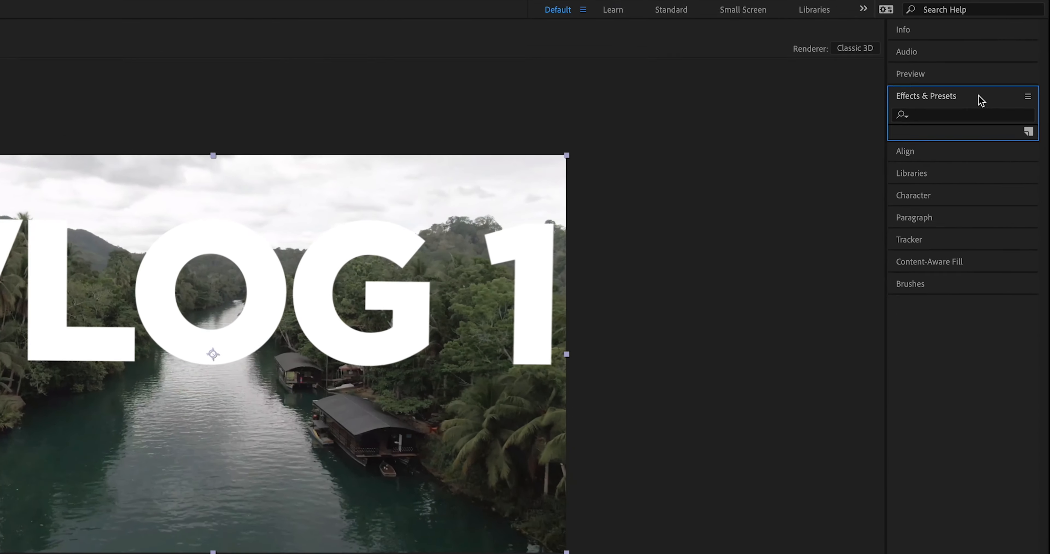
# Browse the effect categories, try the Mesh Warp distortion on the adjustment layer and undo it.
pyautogui.click(1009, 55)
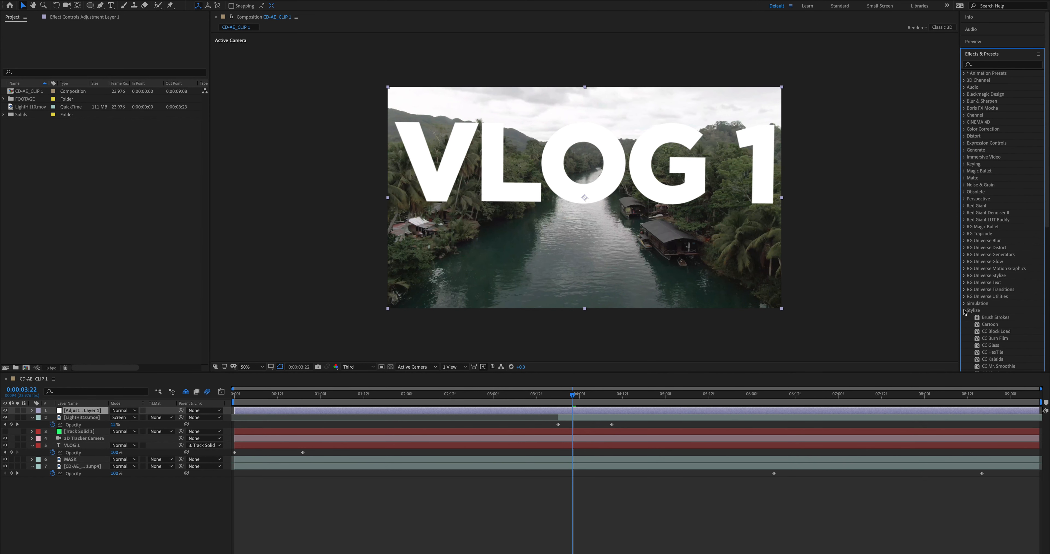
pyautogui.click(964, 311)
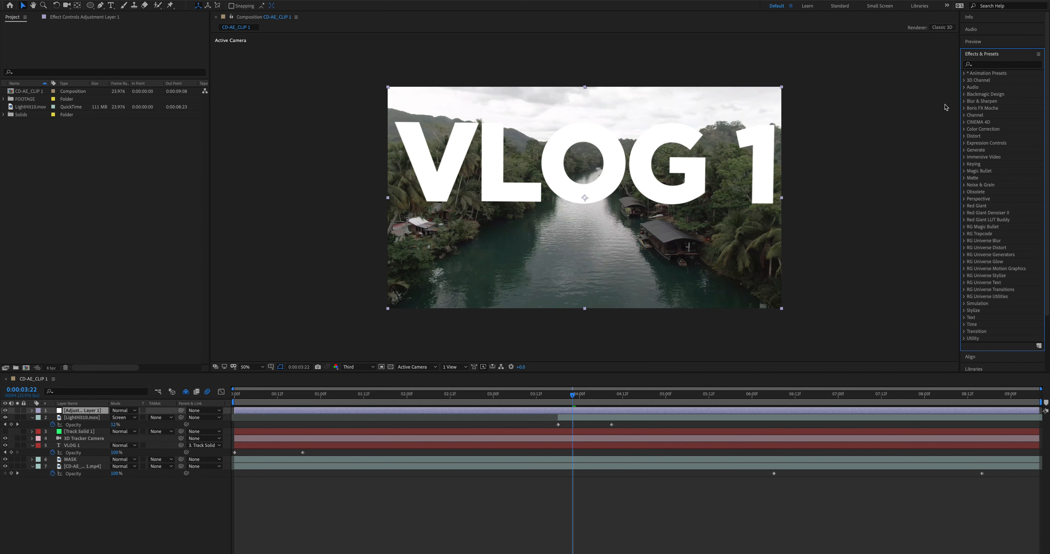
pyautogui.click(963, 135)
pyautogui.scroll(-5, 994, 163)
pyautogui.doubleClick(994, 145)
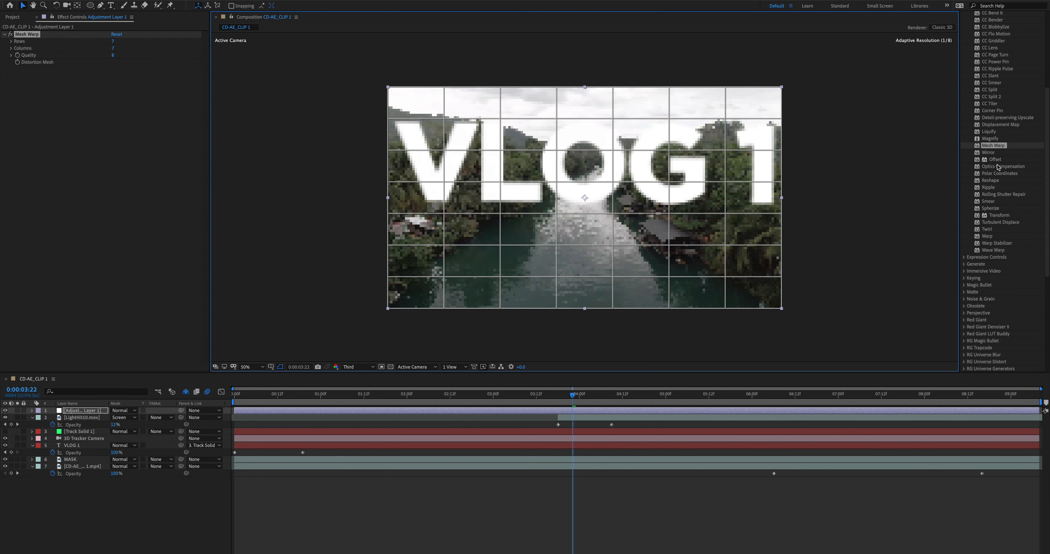
pyautogui.press('super+z')
pyautogui.scroll(5, 1000, 164)
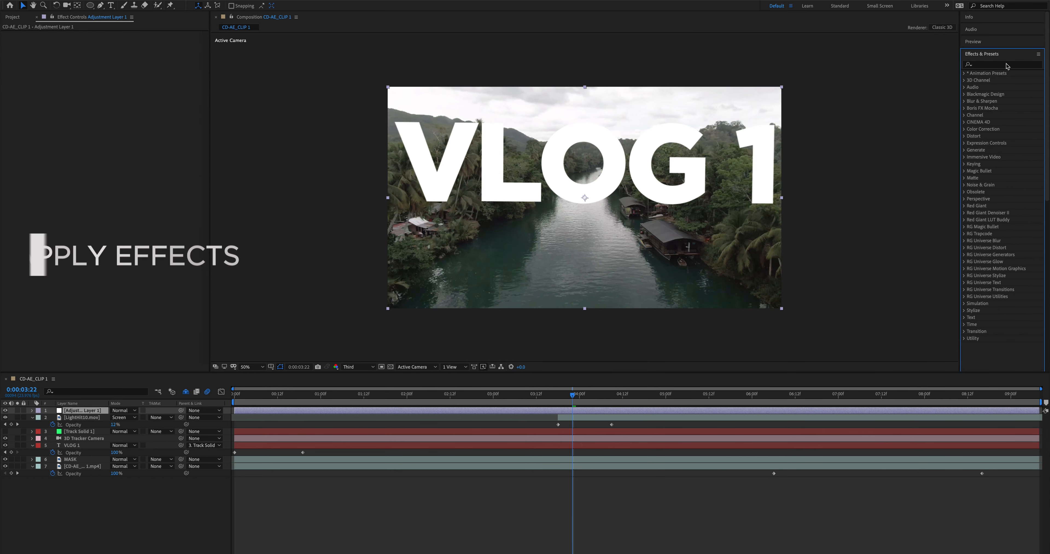
# Search the effects for Lumetri Color and apply it to the adjustment layer.
pyautogui.click(1006, 64)
pyautogui.write('lumetr')
pyautogui.click(1001, 80)
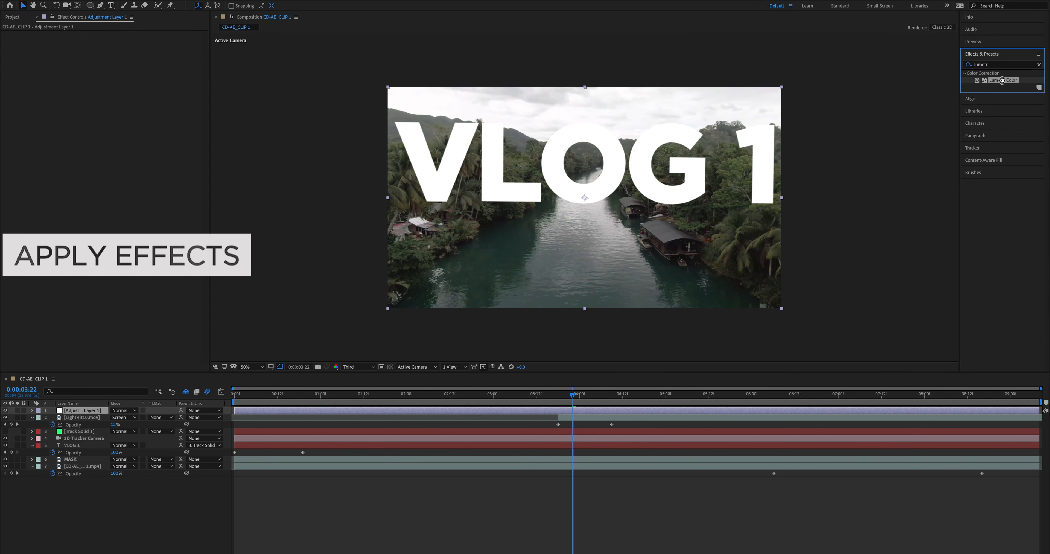
pyautogui.moveTo(1001, 86); pyautogui.dragTo(585, 412)
# Shape Lumetri Color's RGB curve with a midtone and a shadow point, and raise a Basic Correction value.
pyautogui.click(12, 48)
pyautogui.click(12, 188)
pyautogui.scroll(-5, 76, 234)
pyautogui.moveTo(111, 193); pyautogui.dragTo(109, 190)
pyautogui.click(84, 217)
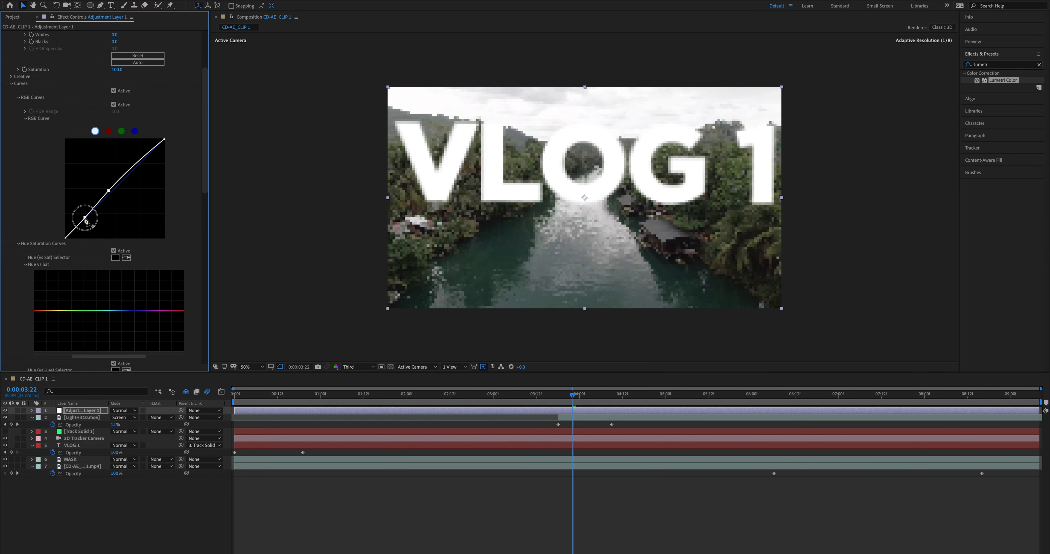
pyautogui.scroll(3, 90, 184)
pyautogui.scroll(1, 91, 184)
pyautogui.moveTo(117, 167); pyautogui.dragTo(130, 169)
pyautogui.scroll(-10, 132, 174)
# Add three points to Lumetri's Hue vs Hue curve and pull the yellow-green one slightly down.
pyautogui.click(51, 274)
pyautogui.click(108, 273)
pyautogui.click(79, 275)
pyautogui.moveTo(80, 278); pyautogui.dragTo(80, 280)
# Lower the yellow-green saturation on Lumetri's Hue vs Sat curve using a point between two anchor points.
pyautogui.click(54, 160)
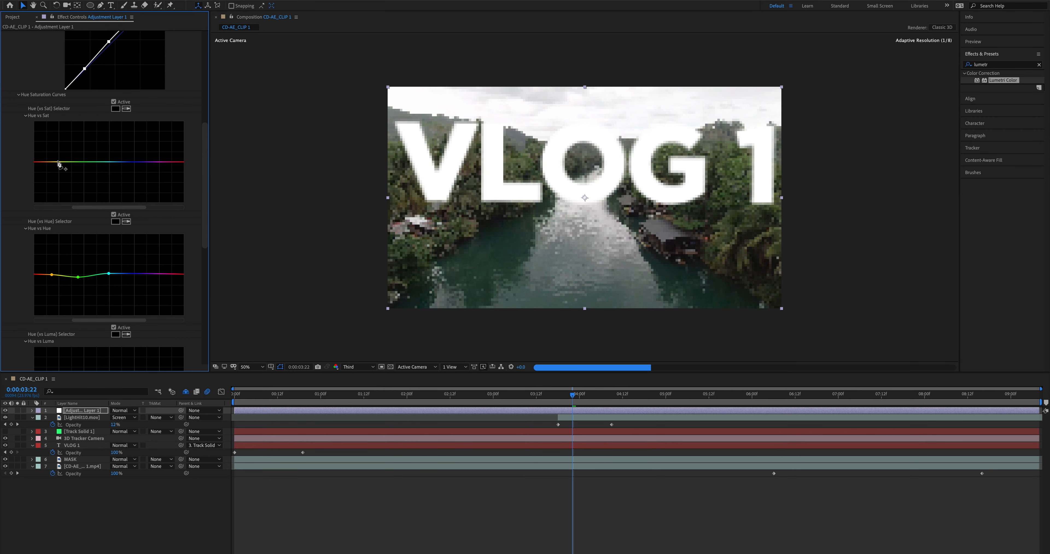
pyautogui.click(102, 161)
pyautogui.moveTo(77, 161); pyautogui.dragTo(75, 168)
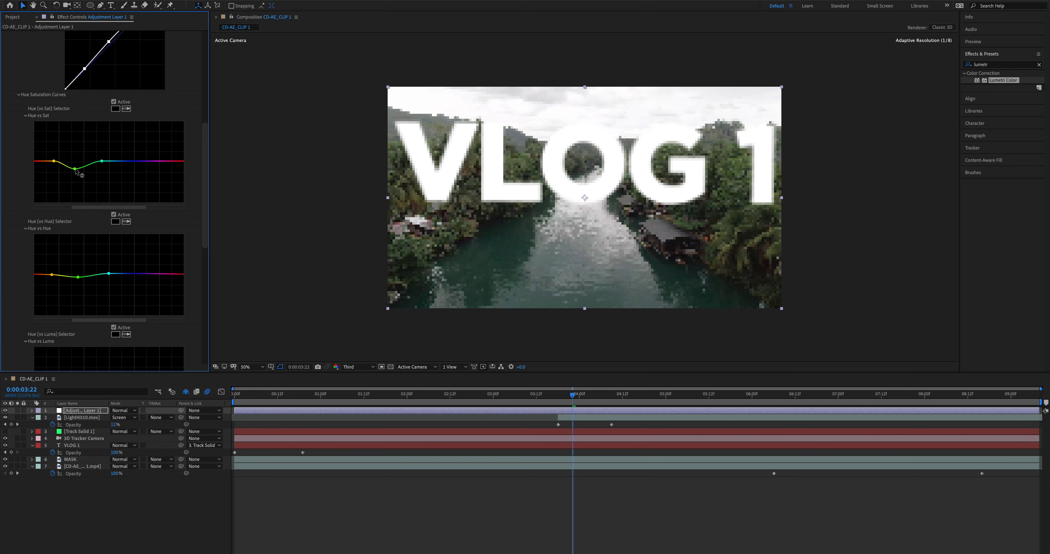
pyautogui.press('Home')
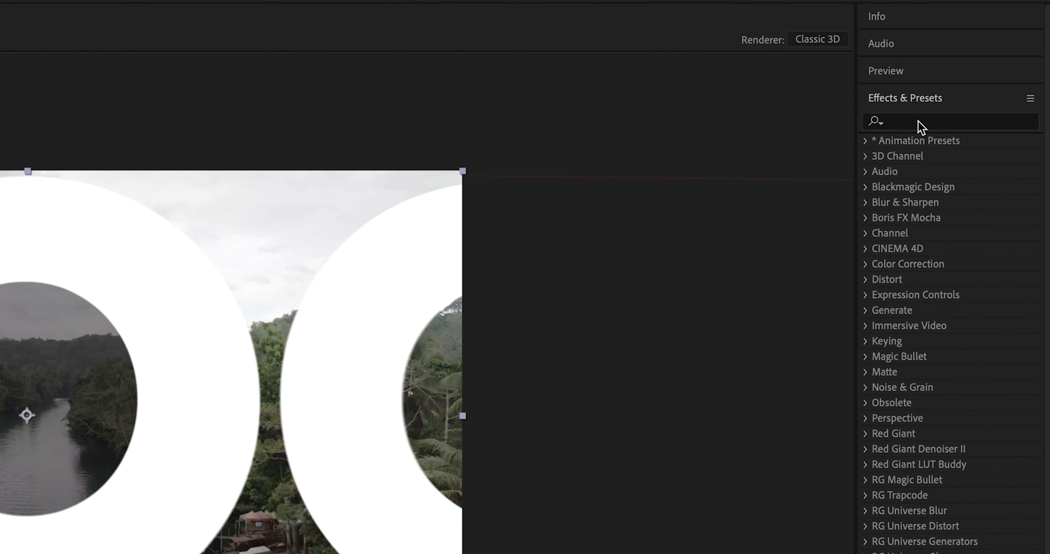
# Search the effects for blur and apply Gaussian Blur to the adjustment layer.
pyautogui.click(956, 86)
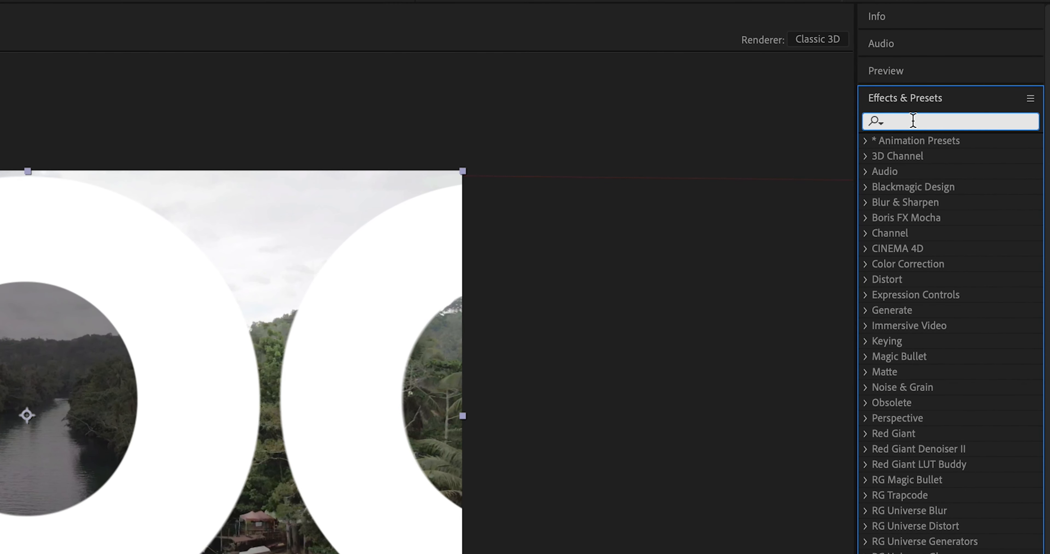
pyautogui.write('blur')
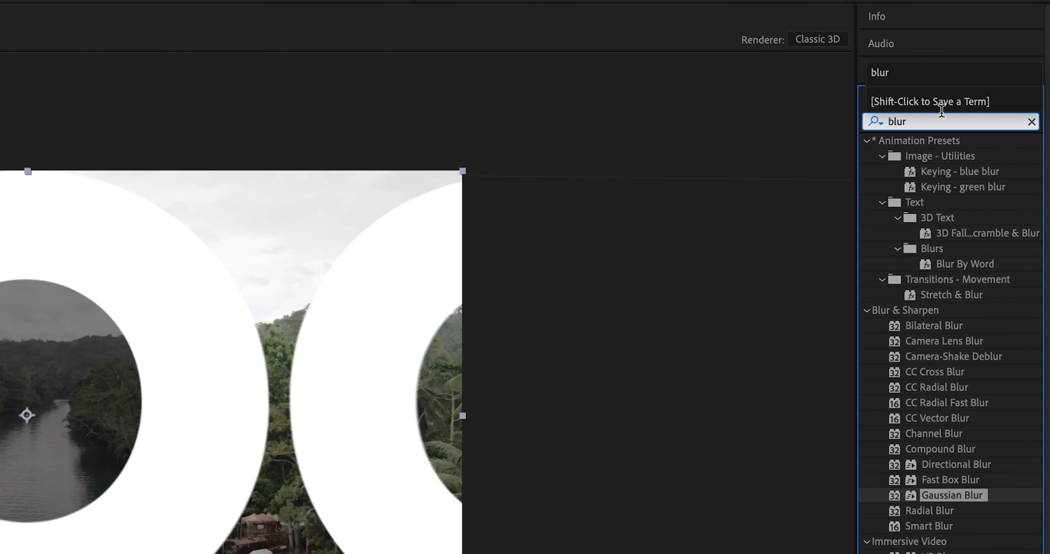
pyautogui.click(946, 484)
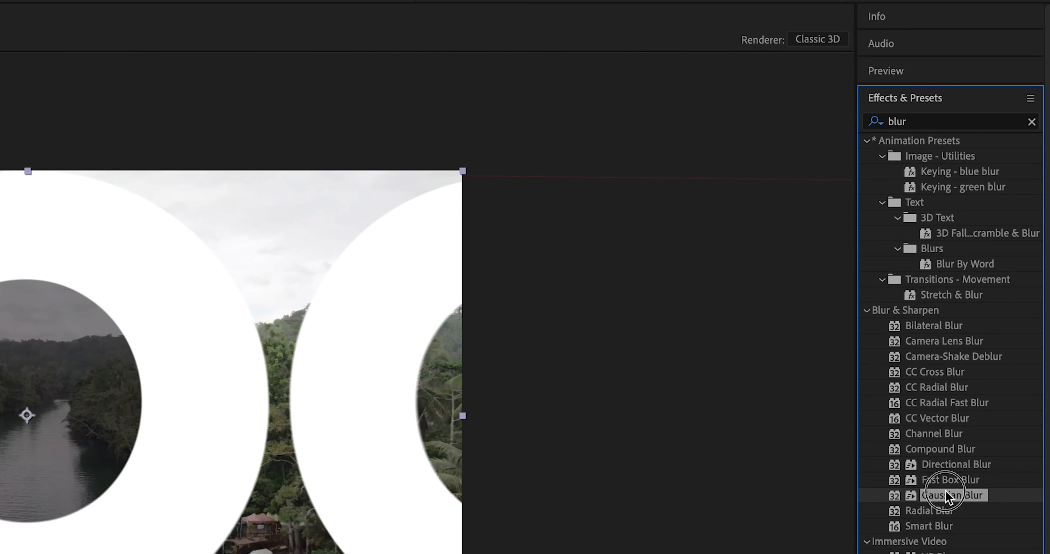
pyautogui.click(946, 495)
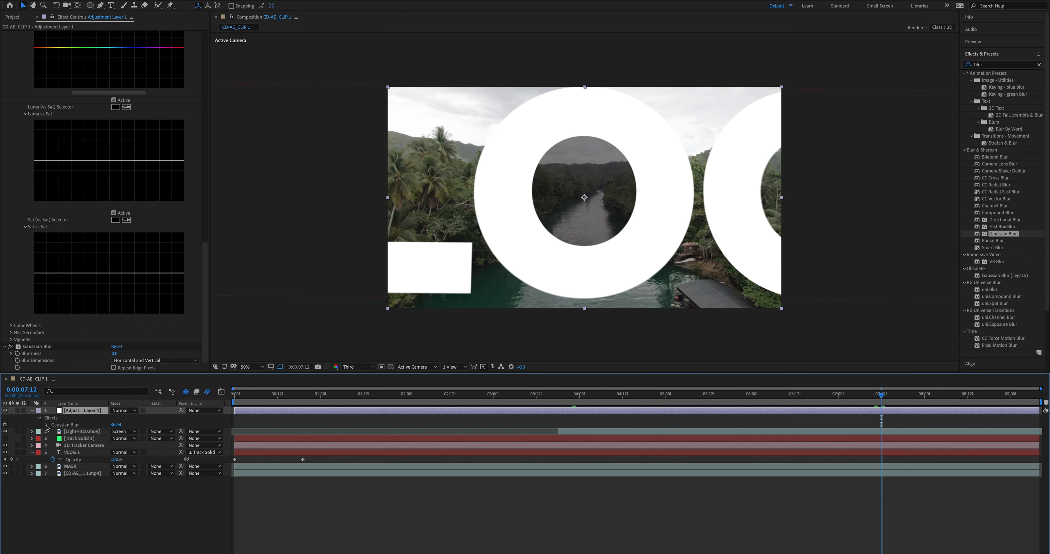
# Try a blurriness keyframe and Repeat Edge Pixels on the adjustment layer's Gaussian Blur, and delete the effect.
pyautogui.click(46, 426)
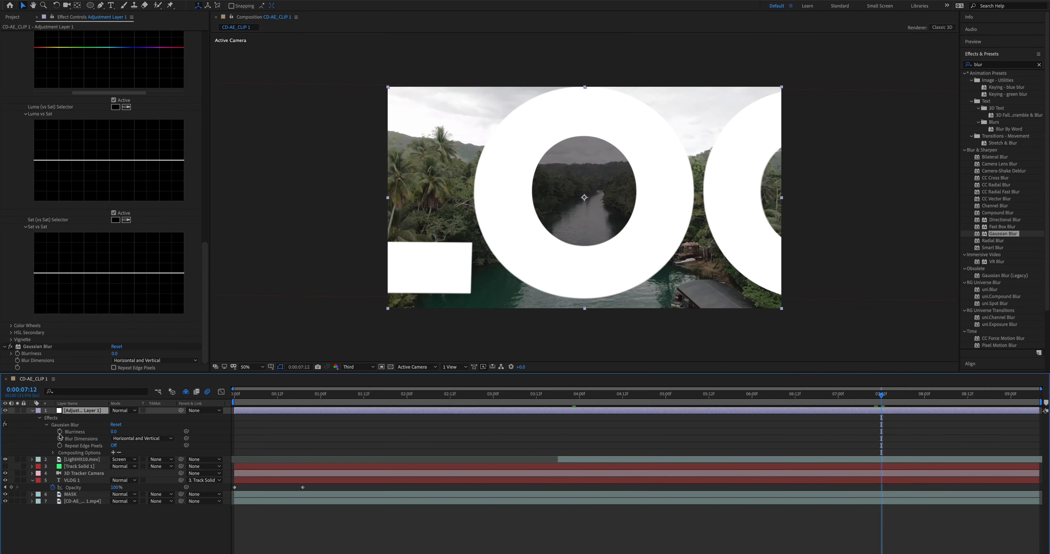
pyautogui.click(95, 321)
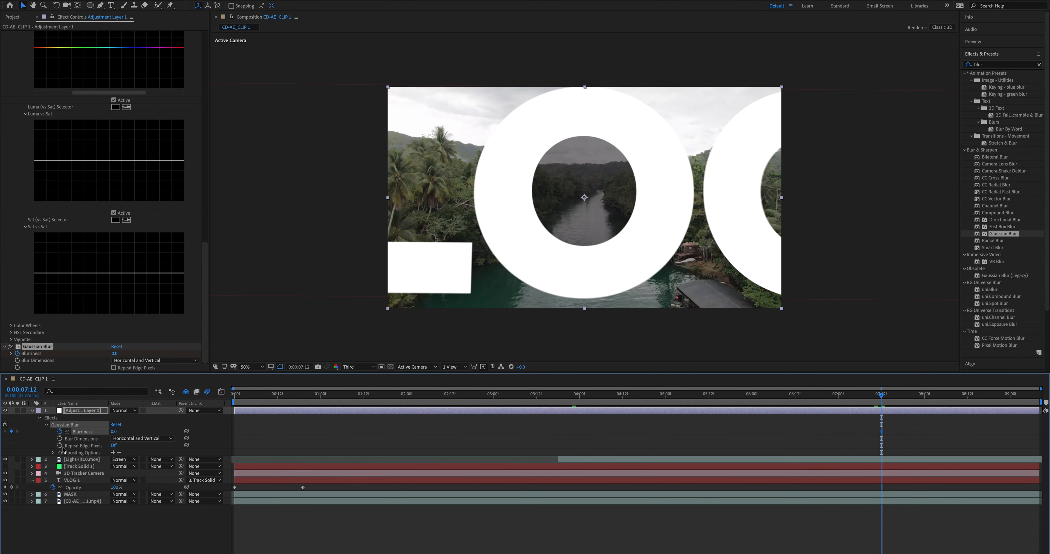
pyautogui.click(115, 446)
pyautogui.press('Delete')
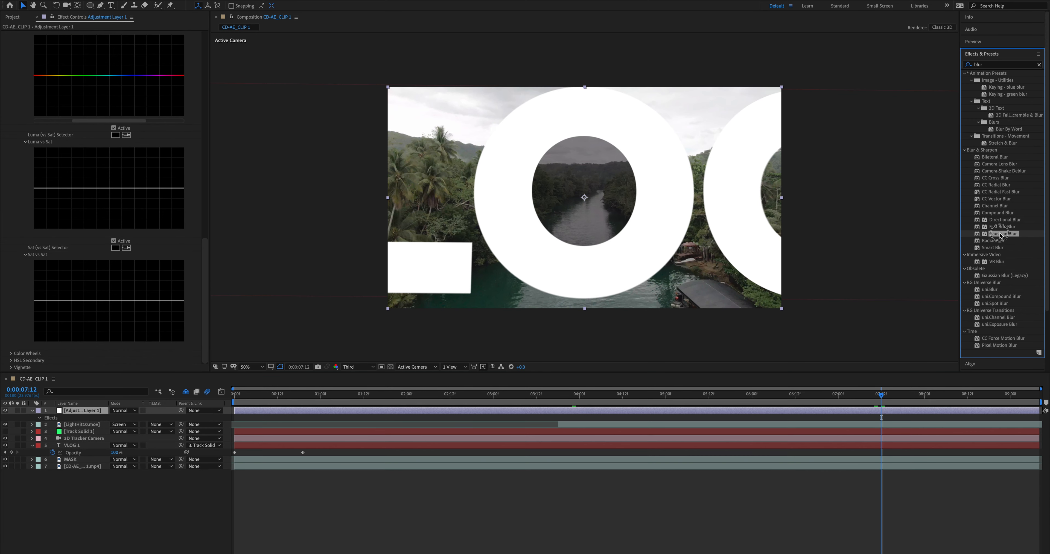
# Reapply Gaussian Blur to the adjustment layer with a blurriness keyframe at 0:00:07:12 and Repeat Edge Pixels on.
pyautogui.doubleClick(999, 235)
pyautogui.click(44, 427)
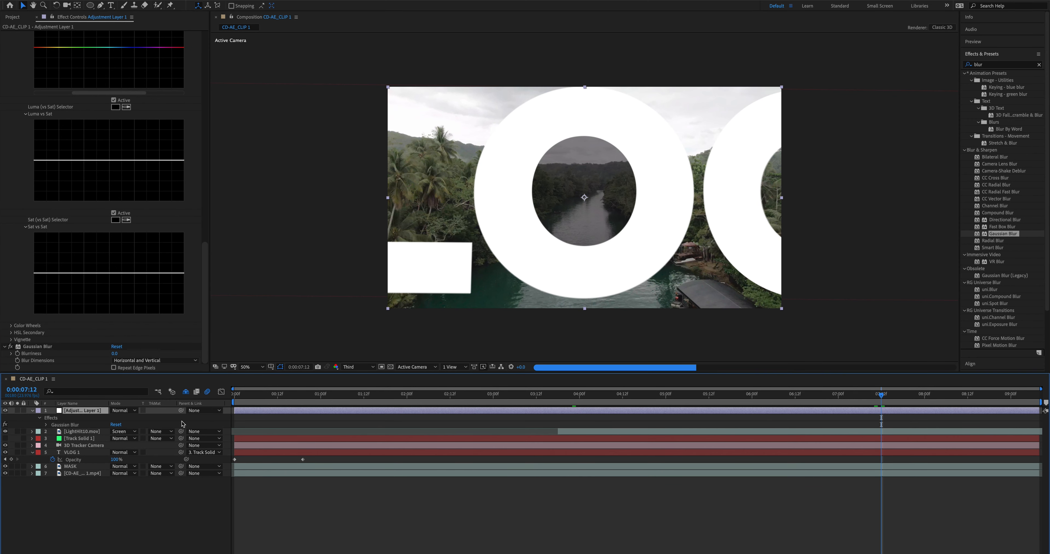
pyautogui.click(47, 425)
pyautogui.click(60, 432)
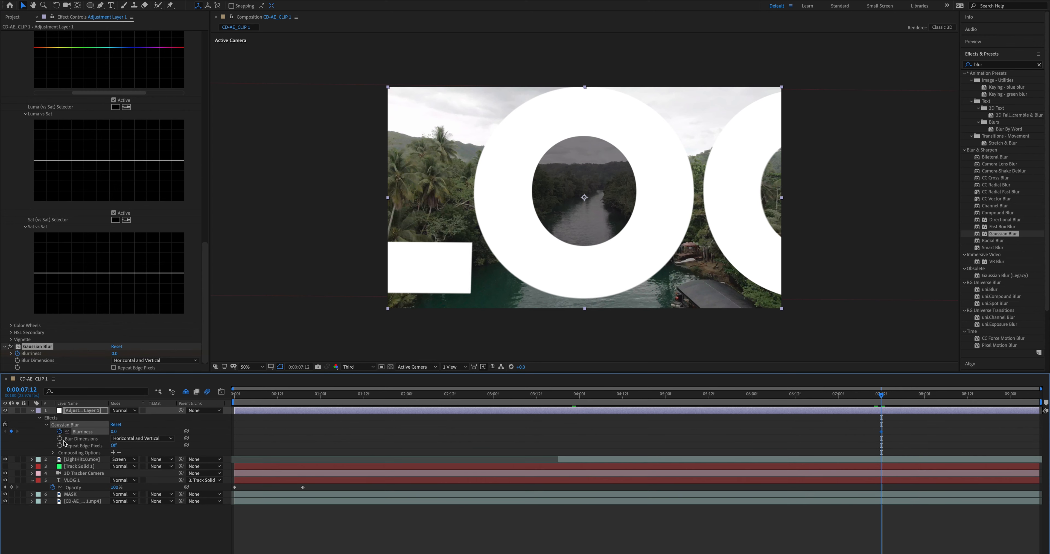
pyautogui.click(114, 445)
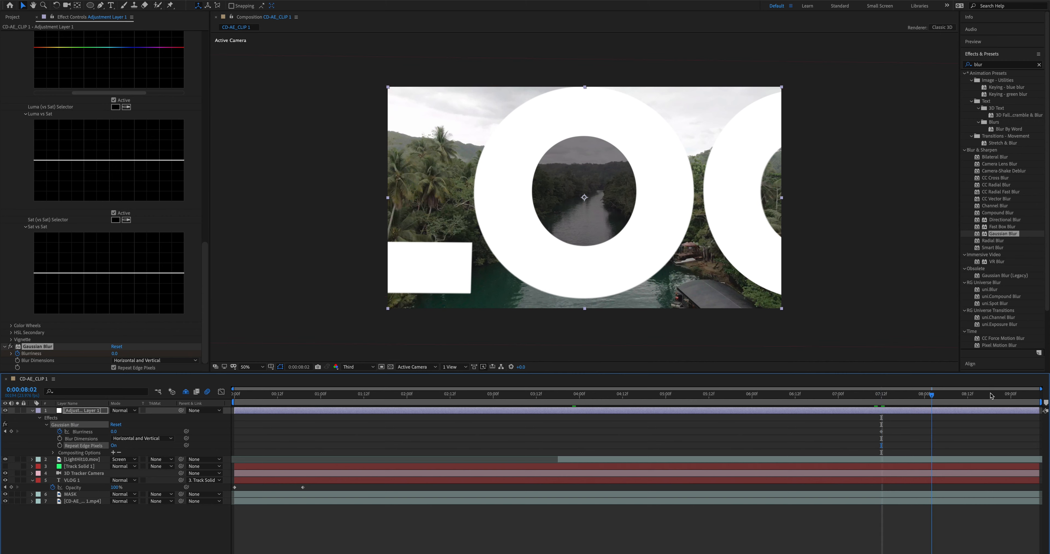
# Raise the Gaussian Blur's blurriness at about 0:00:08:23 to create a second keyframe.
pyautogui.click(1007, 394)
pyautogui.moveTo(113, 432); pyautogui.dragTo(381, 444)
pyautogui.click(381, 443)
# Play back the blur transition from 0:00:07:07.
pyautogui.click(880, 396)
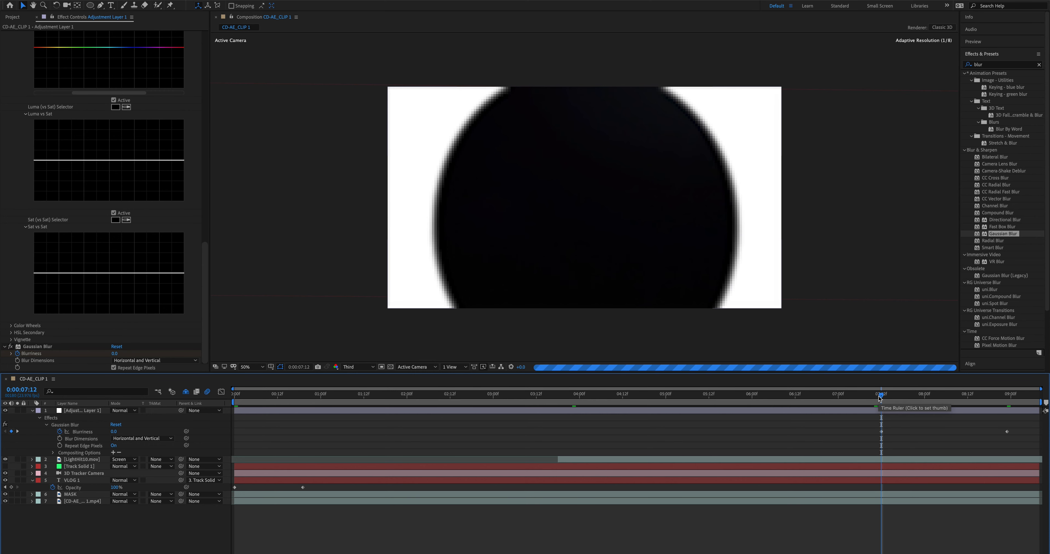
pyautogui.click(863, 395)
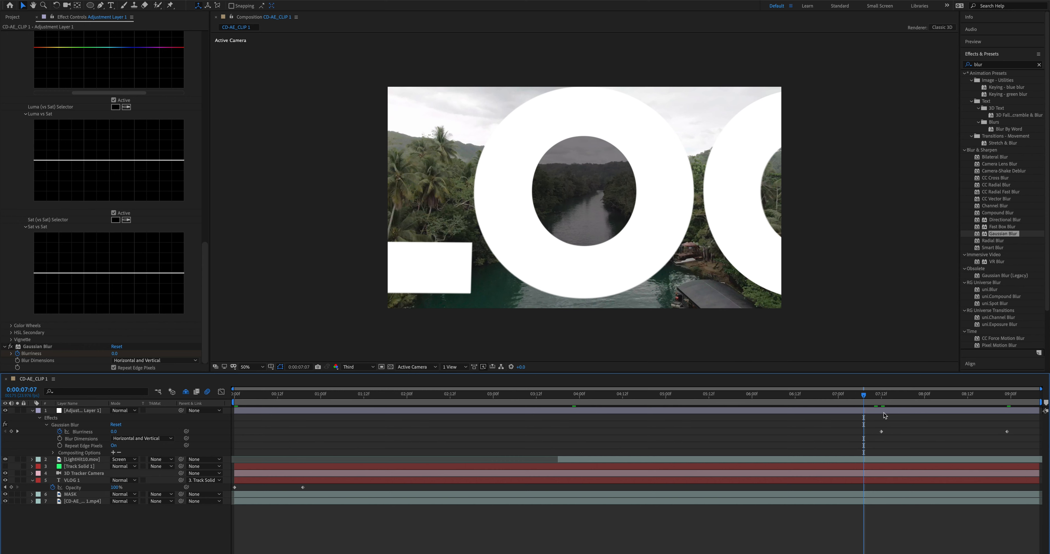
pyautogui.press('space')
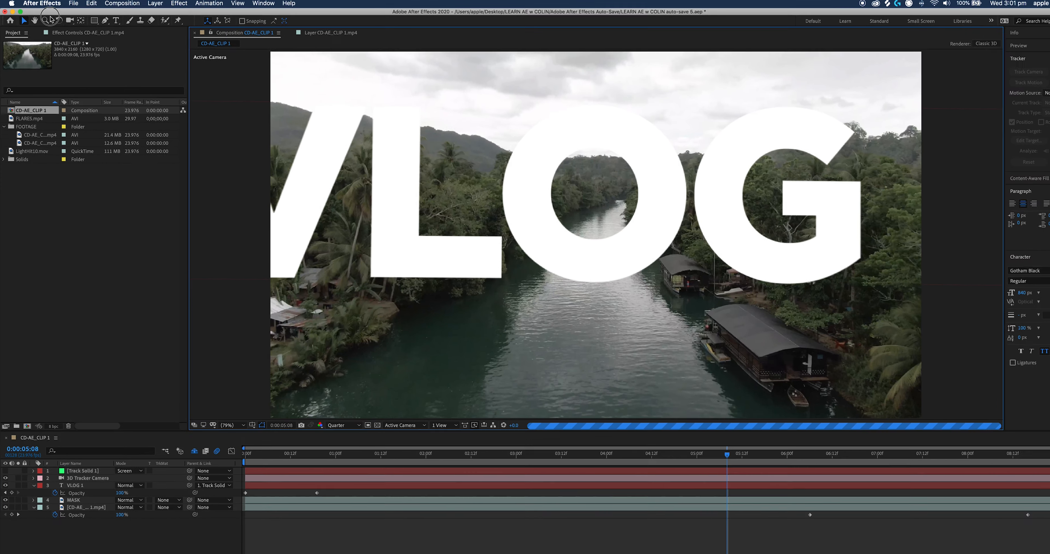
# Check the maximum disk cache size in the Media & Disk Cache preferences and empty the disk cache for all versions.
pyautogui.click(42, 4)
pyautogui.moveTo(45, 27)
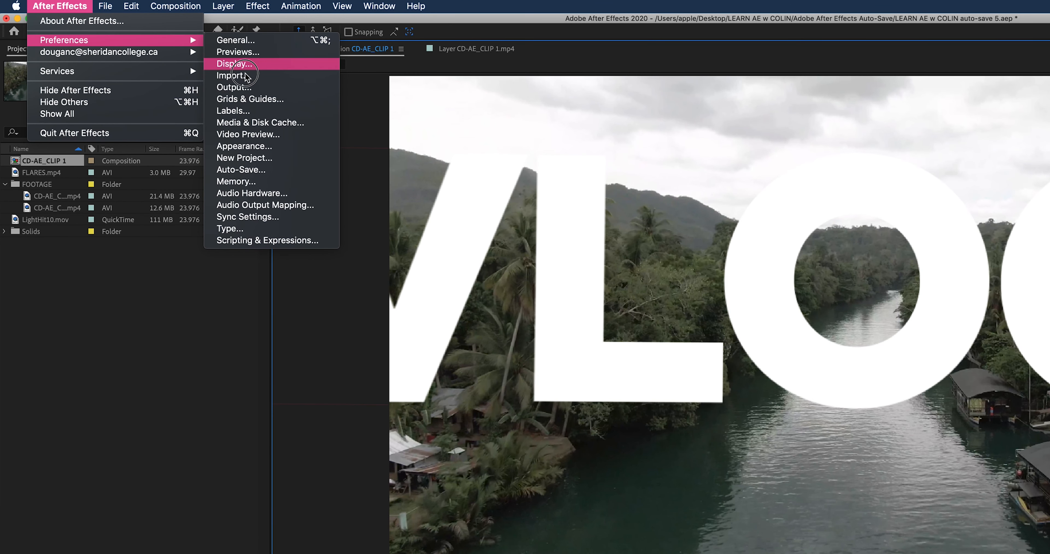
pyautogui.click(256, 123)
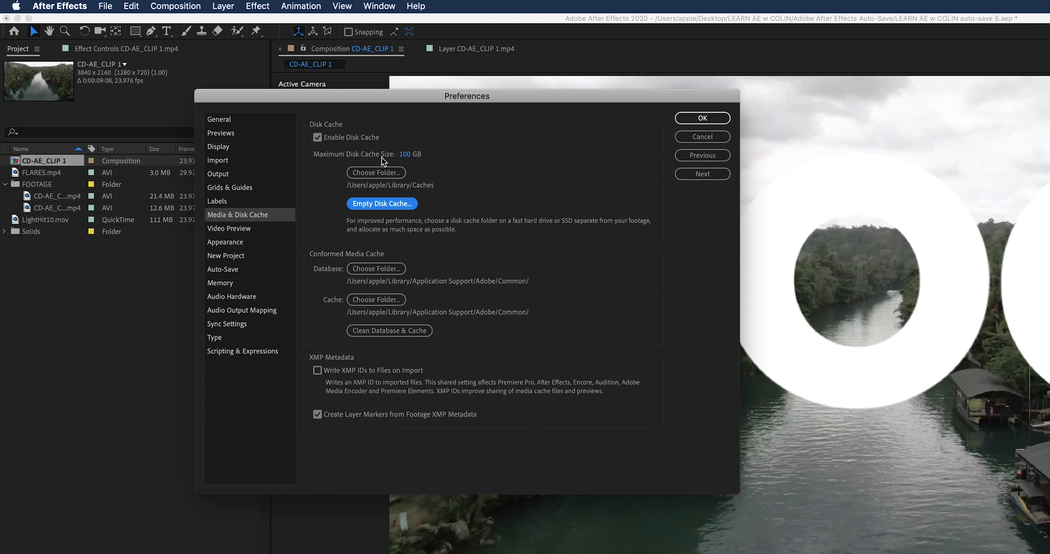
pyautogui.click(405, 154)
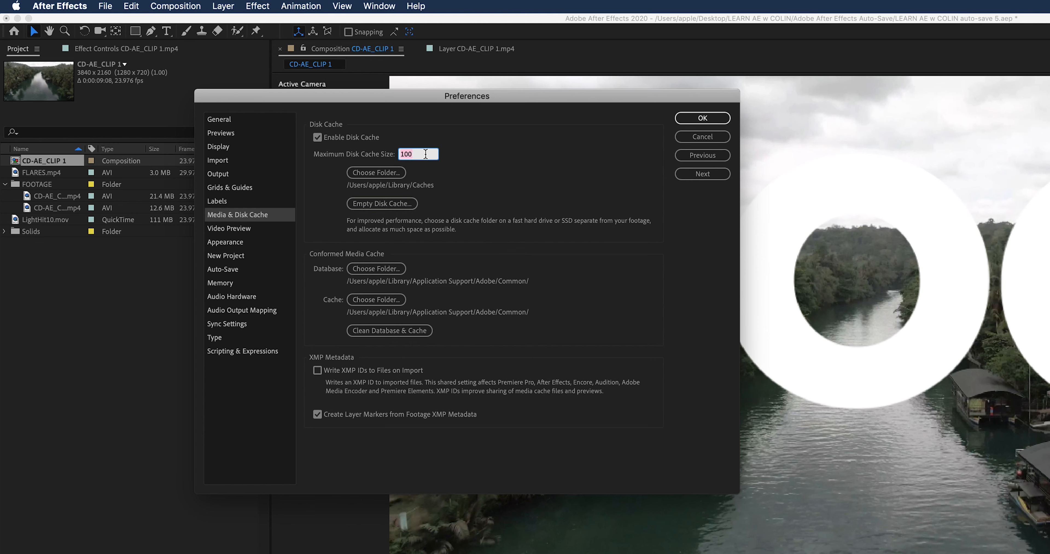
pyautogui.click(475, 152)
pyautogui.click(474, 152)
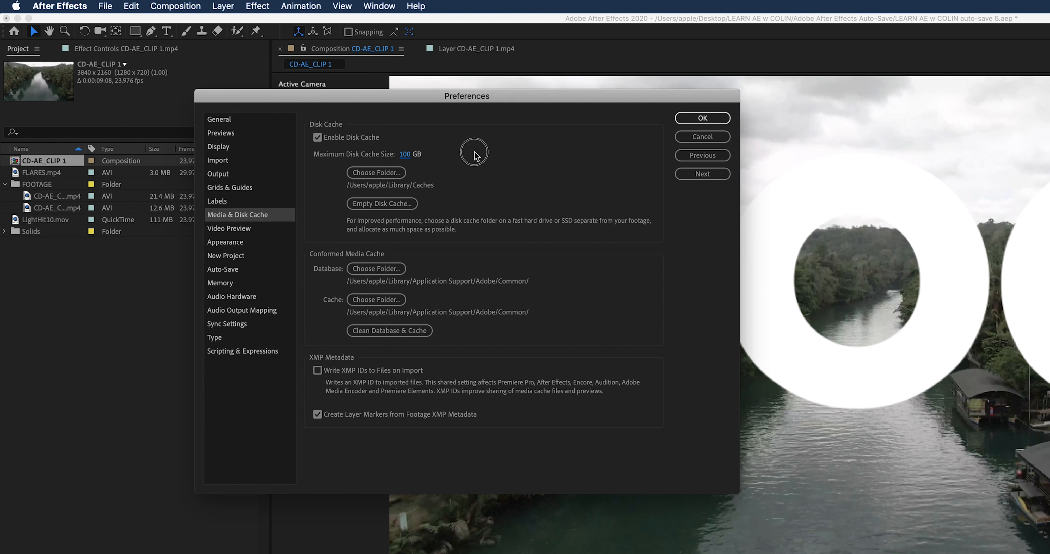
pyautogui.click(394, 207)
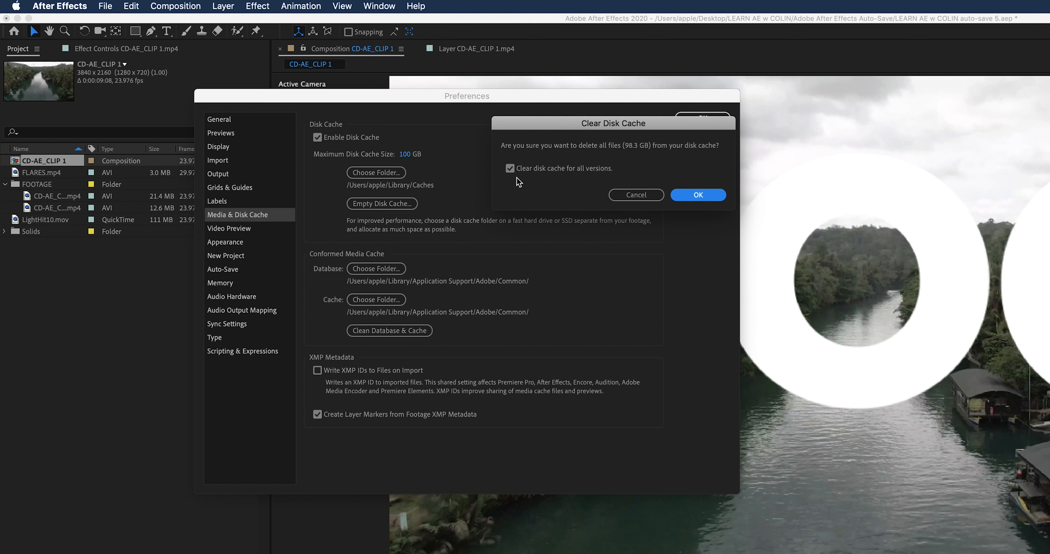
pyautogui.click(692, 194)
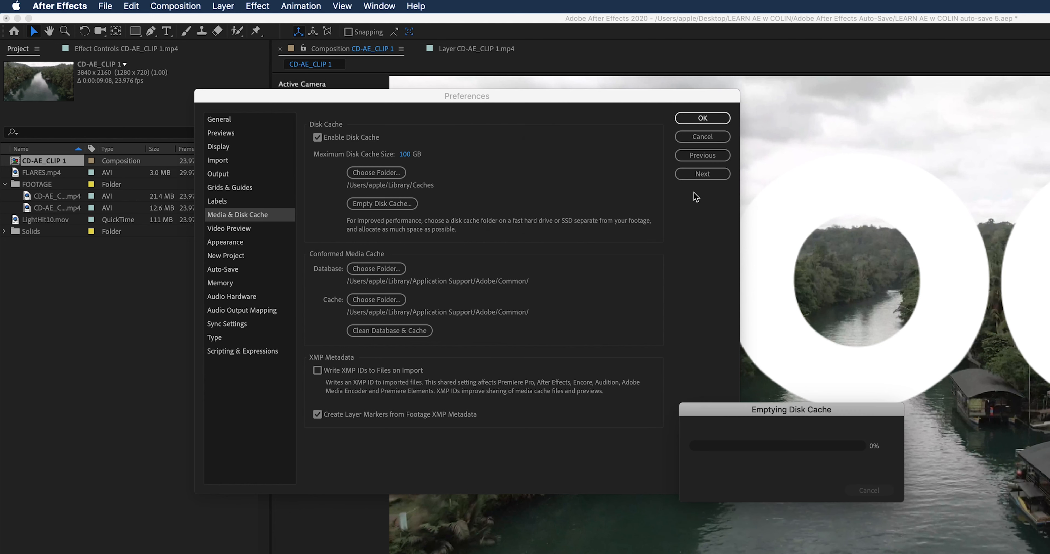